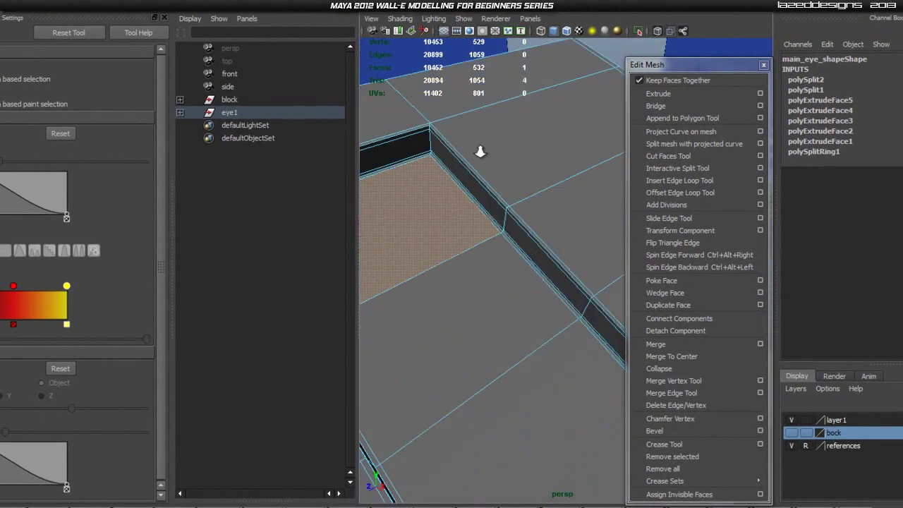
# Split the recess end wall with a vertical support edge close to its inner corner, down to the recess floor
pyautogui.scroll(3, 480, 151)
pyautogui.keyDown('alt'); pyautogui.moveTo(483, 155); pyautogui.dragTo(559, 204, button='middle'); pyautogui.keyUp('alt')
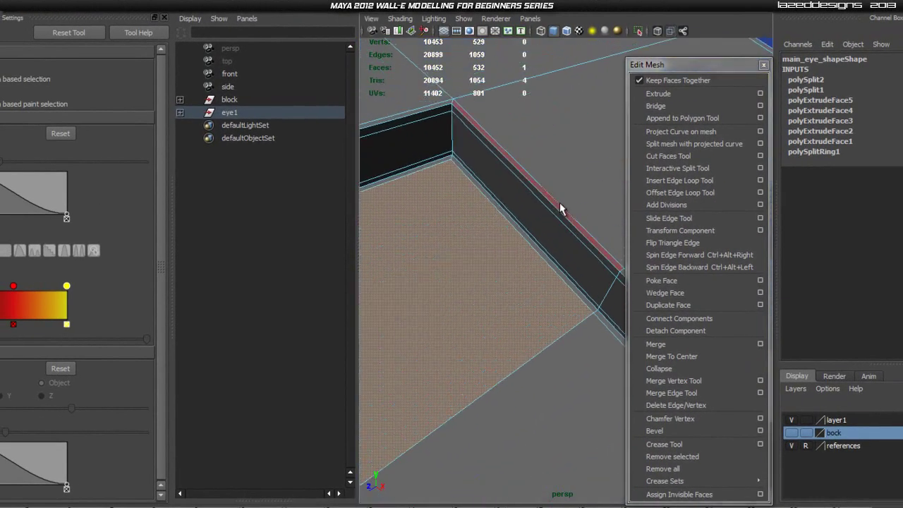
pyautogui.click(164, 19)
pyautogui.keyDown('alt'); pyautogui.moveTo(299, 109); pyautogui.dragTo(384, 193, button='middle'); pyautogui.keyUp('alt')
pyautogui.scroll(3, 348, 152)
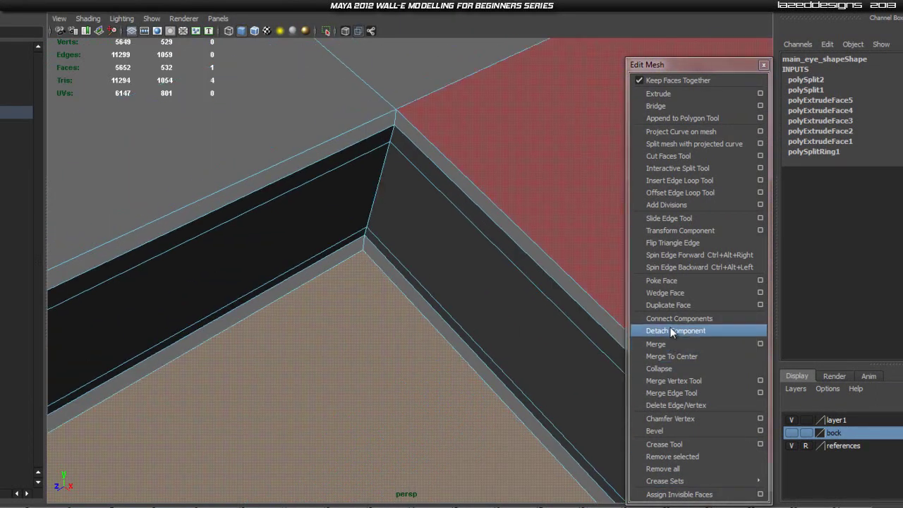
pyautogui.click(687, 181)
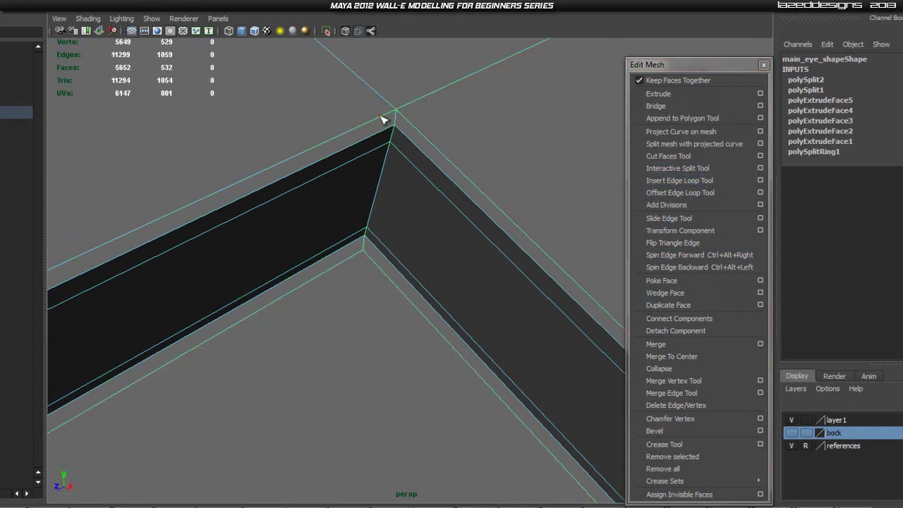
pyautogui.click(344, 259)
pyautogui.rightClick(344, 259)
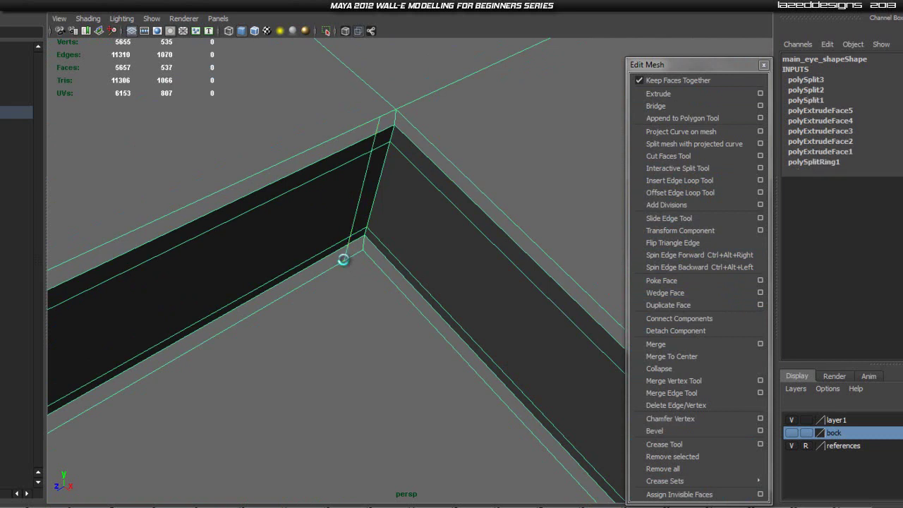
# Split the adjoining side wall of the recess with a matching support edge beside the same corner, and return to object mode
pyautogui.click(414, 128)
pyautogui.click(412, 126)
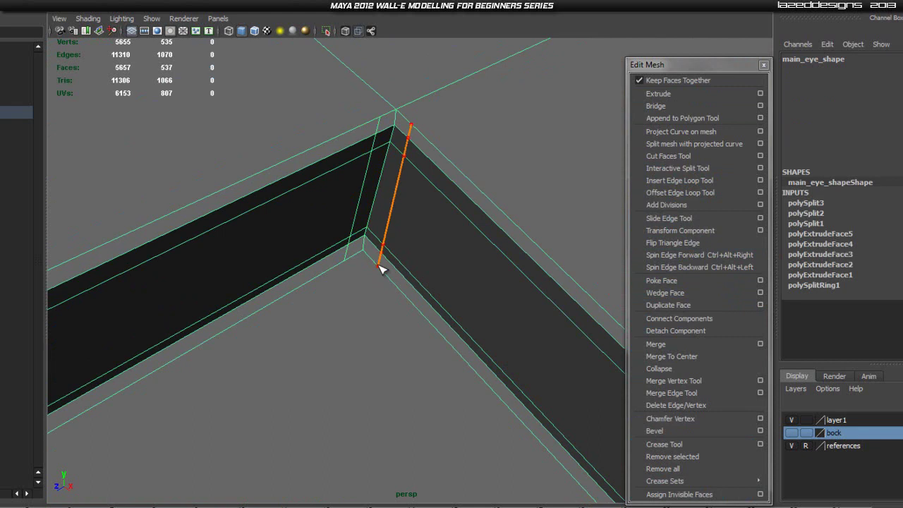
pyautogui.rightClick(380, 267)
pyautogui.scroll(-4, 379, 267)
pyautogui.moveTo(404, 326); pyautogui.dragTo(438, 307, button='right')
# Preview the eye mesh smoothed and inspect the recess and its corners from several angles
pyautogui.scroll(-5, 438, 307)
pyautogui.keyDown('alt'); pyautogui.moveTo(440, 308); pyautogui.dragTo(452, 345); pyautogui.keyUp('alt')
pyautogui.scroll(-3, 460, 319)
pyautogui.press('3')
pyautogui.click(534, 235)
pyautogui.scroll(3, 390, 229)
pyautogui.keyDown('alt'); pyautogui.moveTo(390, 229); pyautogui.dragTo(337, 266); pyautogui.keyUp('alt')
pyautogui.keyDown('alt'); pyautogui.moveTo(264, 258); pyautogui.dragTo(398, 236); pyautogui.keyUp('alt')
pyautogui.scroll(-4, 240, 270)
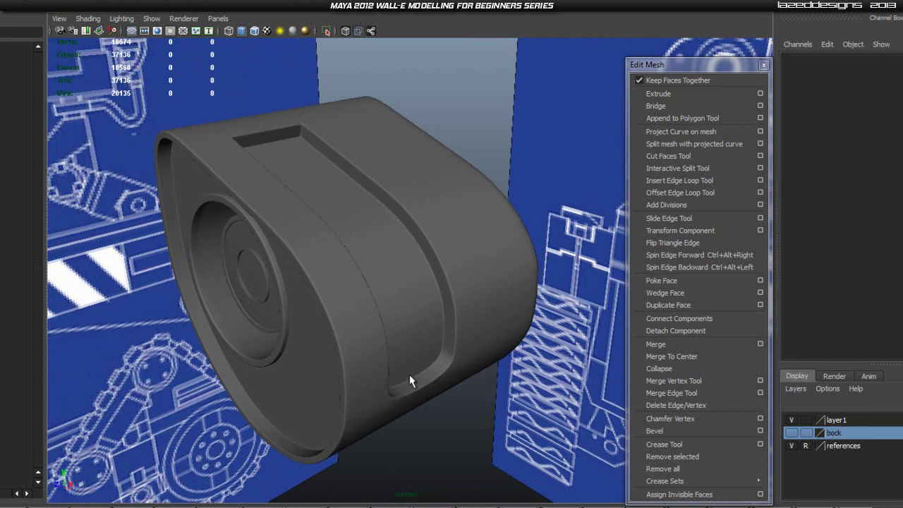
pyautogui.click(377, 169)
pyautogui.scroll(4, 215, 209)
pyautogui.keyDown('alt'); pyautogui.moveTo(296, 210); pyautogui.dragTo(320, 196); pyautogui.keyUp('alt')
pyautogui.scroll(-2, 321, 196)
pyautogui.keyDown('alt'); pyautogui.moveTo(320, 196); pyautogui.dragTo(387, 234, button='middle'); pyautogui.keyUp('alt')
pyautogui.keyDown('alt'); pyautogui.moveTo(386, 234); pyautogui.dragTo(370, 238); pyautogui.keyUp('alt')
pyautogui.keyDown('alt'); pyautogui.moveTo(303, 206); pyautogui.dragTo(349, 267, button='middle'); pyautogui.keyUp('alt')
# Return the eye to unsmoothed display and examine the faces and support edges around the recess corner
pyautogui.press('1')
pyautogui.scroll(3, 314, 244)
pyautogui.keyDown('alt'); pyautogui.moveTo(311, 211); pyautogui.dragTo(340, 275, button='middle'); pyautogui.keyUp('alt')
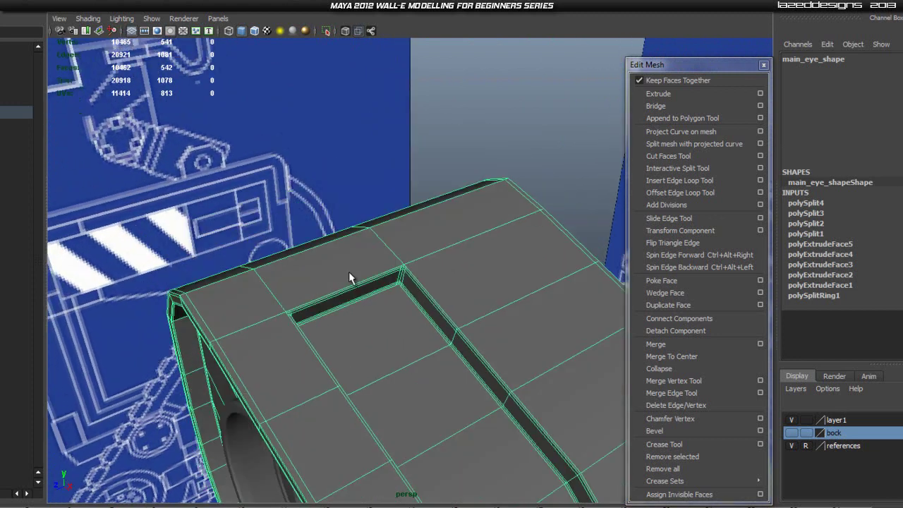
pyautogui.scroll(4, 340, 275)
pyautogui.keyDown('alt'); pyautogui.moveTo(369, 308); pyautogui.dragTo(351, 252, button='middle'); pyautogui.keyUp('alt')
pyautogui.moveTo(351, 252); pyautogui.dragTo(352, 279, button='right')
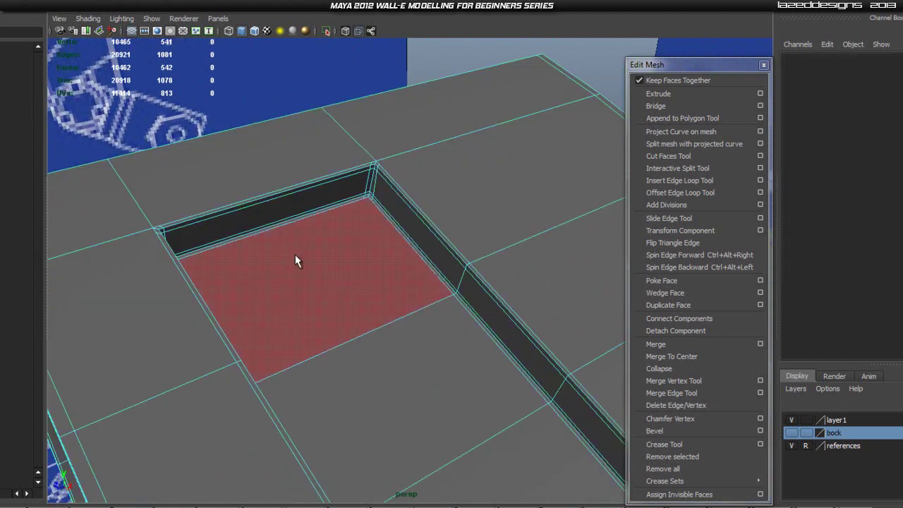
pyautogui.scroll(3, 294, 254)
pyautogui.scroll(3, 284, 219)
pyautogui.keyDown('alt'); pyautogui.moveTo(305, 188); pyautogui.dragTo(413, 256, button='middle'); pyautogui.keyUp('alt')
pyautogui.scroll(4, 436, 190)
pyautogui.keyDown('alt'); pyautogui.moveTo(476, 169); pyautogui.dragTo(458, 236, button='middle'); pyautogui.keyUp('alt')
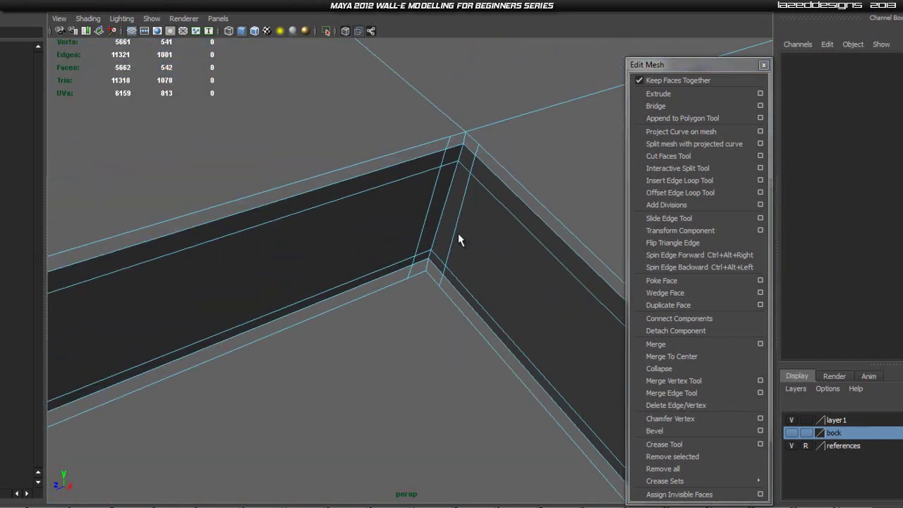
pyautogui.scroll(3, 425, 280)
pyautogui.keyDown('alt'); pyautogui.moveTo(458, 284); pyautogui.dragTo(429, 269, button='middle'); pyautogui.keyUp('alt')
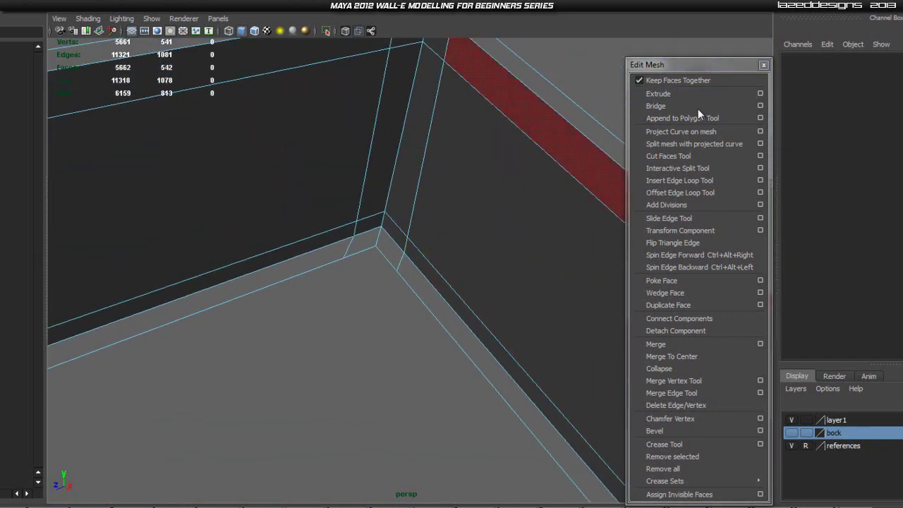
pyautogui.keyDown('alt'); pyautogui.moveTo(430, 110); pyautogui.dragTo(452, 194, button='middle'); pyautogui.keyUp('alt')
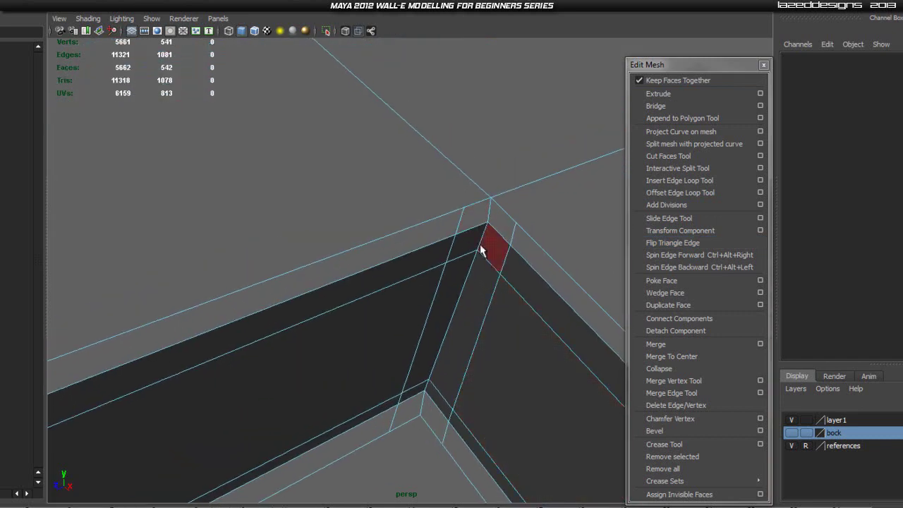
pyautogui.scroll(-3, 452, 313)
pyautogui.keyDown('alt'); pyautogui.moveTo(450, 318); pyautogui.dragTo(425, 218, button='middle'); pyautogui.keyUp('alt')
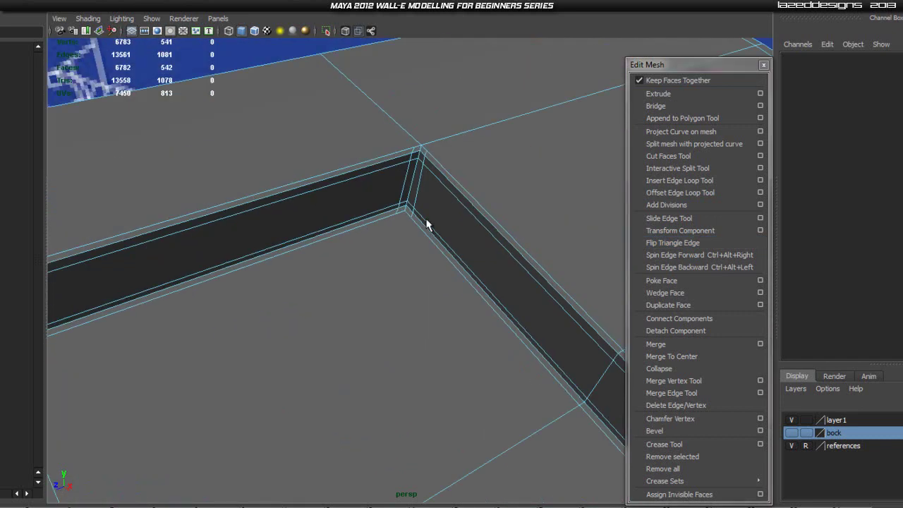
pyautogui.scroll(-8, 424, 321)
# Run Cleanup on the eye mesh to select matching polygons, checking for faces with more than 4 sides
pyautogui.moveTo(425, 293); pyautogui.dragTo(503, 272, button='right')
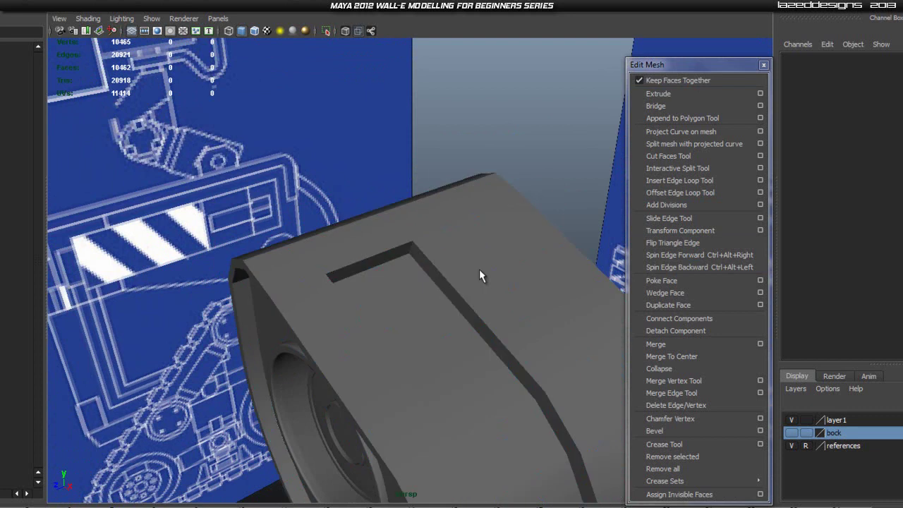
pyautogui.click(461, 265)
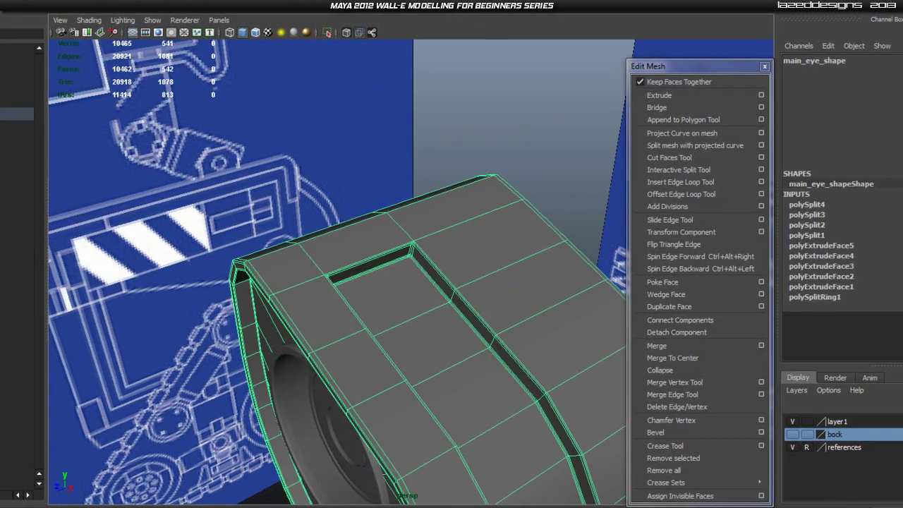
pyautogui.click(121, 14)
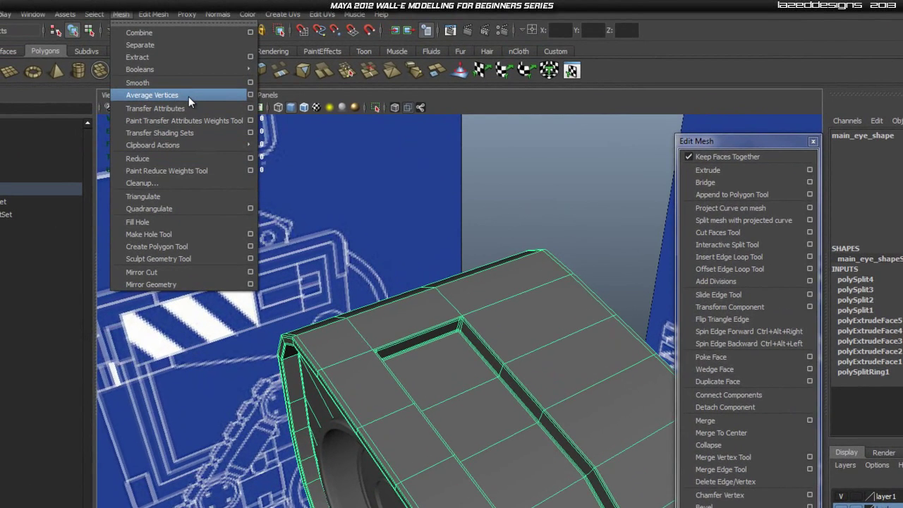
pyautogui.click(160, 183)
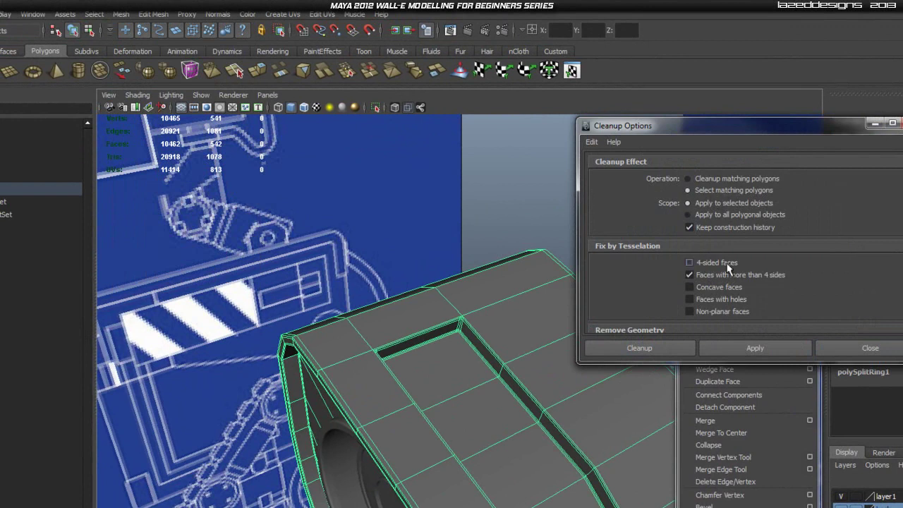
pyautogui.click(754, 349)
pyautogui.click(877, 353)
# Examine the faces selected by Cleanup around the recess corner, and return the eye to object mode
pyautogui.scroll(-2, 566, 434)
pyautogui.keyDown('alt'); pyautogui.moveTo(532, 370); pyautogui.dragTo(457, 232, button='middle'); pyautogui.keyUp('alt')
pyautogui.keyDown('alt'); pyautogui.moveTo(415, 281); pyautogui.dragTo(471, 377, button='middle'); pyautogui.keyUp('alt')
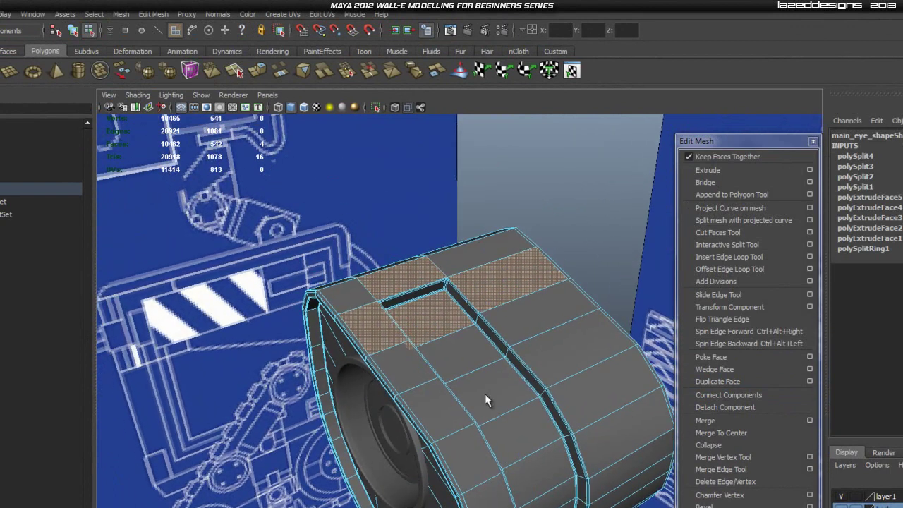
pyautogui.scroll(4, 395, 353)
pyautogui.moveTo(359, 340)
pyautogui.keyDown('alt'); pyautogui.mouseDown()
pyautogui.moveTo(274, 349)
pyautogui.moveTo(354, 354)
pyautogui.mouseUp(); pyautogui.keyUp('alt')
pyautogui.scroll(4, 438, 373)
pyautogui.scroll(2, 504, 323)
pyautogui.keyDown('alt'); pyautogui.moveTo(501, 251); pyautogui.dragTo(491, 303, button='middle'); pyautogui.keyUp('alt')
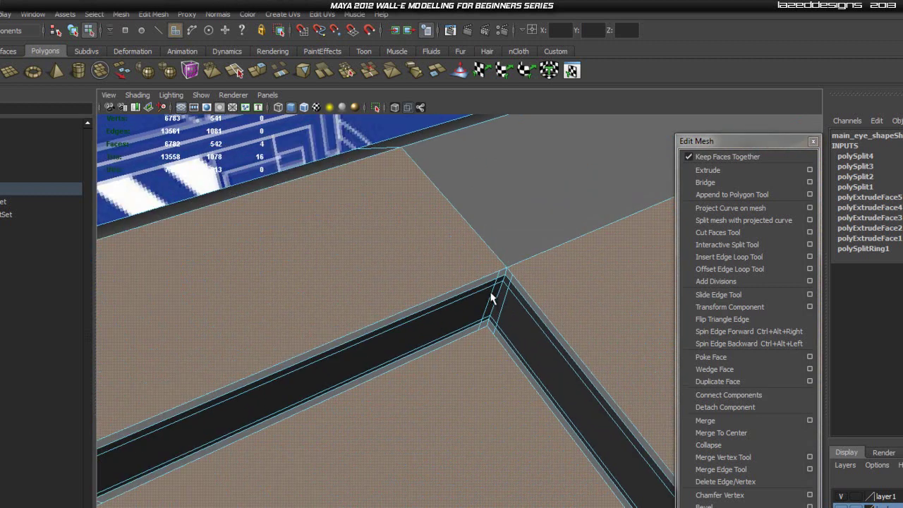
pyautogui.keyDown('alt'); pyautogui.moveTo(447, 341); pyautogui.dragTo(426, 269, button='middle'); pyautogui.keyUp('alt')
pyautogui.scroll(-3, 425, 270)
pyautogui.keyDown('alt'); pyautogui.moveTo(420, 274); pyautogui.dragTo(466, 318); pyautogui.keyUp('alt')
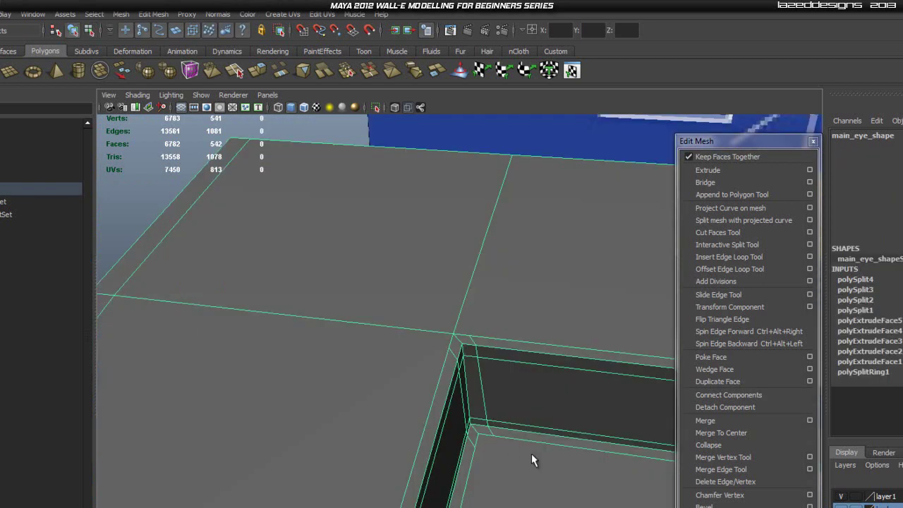
# Inspect the edge flow at both corners of the recess end from the opposite side
pyautogui.keyDown('alt'); pyautogui.moveTo(531, 453); pyautogui.dragTo(392, 425); pyautogui.keyUp('alt')
pyautogui.keyDown('alt'); pyautogui.moveTo(385, 382); pyautogui.dragTo(483, 400, button='middle'); pyautogui.keyUp('alt')
pyautogui.keyDown('alt'); pyautogui.moveTo(372, 465); pyautogui.dragTo(376, 392, button='middle'); pyautogui.keyUp('alt')
pyautogui.scroll(-5, 423, 406)
pyautogui.scroll(3, 456, 377)
pyautogui.keyDown('alt'); pyautogui.moveTo(314, 303); pyautogui.dragTo(322, 346, button='middle'); pyautogui.keyUp('alt')
pyautogui.scroll(5, 388, 343)
pyautogui.keyDown('alt'); pyautogui.moveTo(429, 366); pyautogui.dragTo(433, 391); pyautogui.keyUp('alt')
pyautogui.keyDown('alt'); pyautogui.moveTo(465, 400); pyautogui.dragTo(405, 397, button='middle'); pyautogui.keyUp('alt')
pyautogui.keyDown('alt'); pyautogui.moveTo(405, 397); pyautogui.dragTo(424, 400); pyautogui.keyUp('alt')
pyautogui.keyDown('alt'); pyautogui.moveTo(434, 386); pyautogui.dragTo(441, 411, button='middle'); pyautogui.keyUp('alt')
pyautogui.keyDown('alt'); pyautogui.moveTo(405, 424); pyautogui.dragTo(363, 416); pyautogui.keyUp('alt')
pyautogui.keyDown('alt'); pyautogui.moveTo(363, 416); pyautogui.dragTo(407, 421, button='middle'); pyautogui.keyUp('alt')
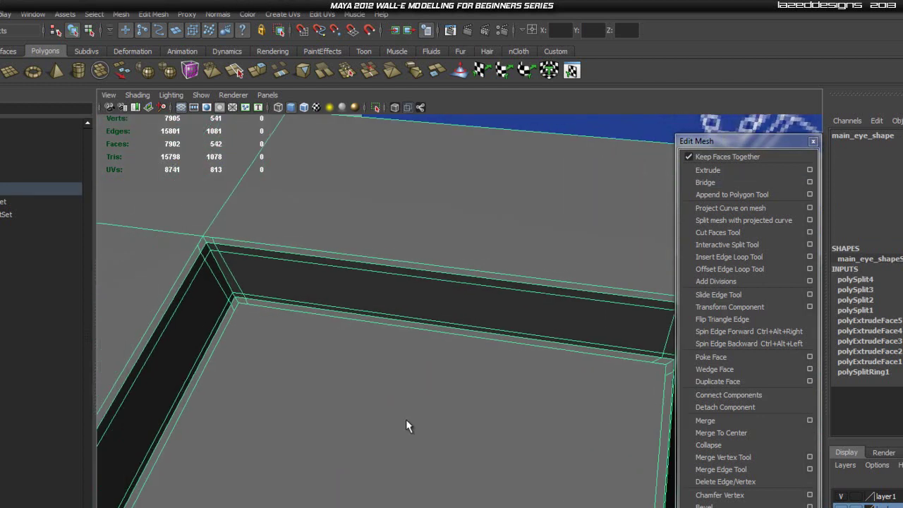
pyautogui.keyDown('alt'); pyautogui.moveTo(258, 385); pyautogui.dragTo(347, 402); pyautogui.keyUp('alt')
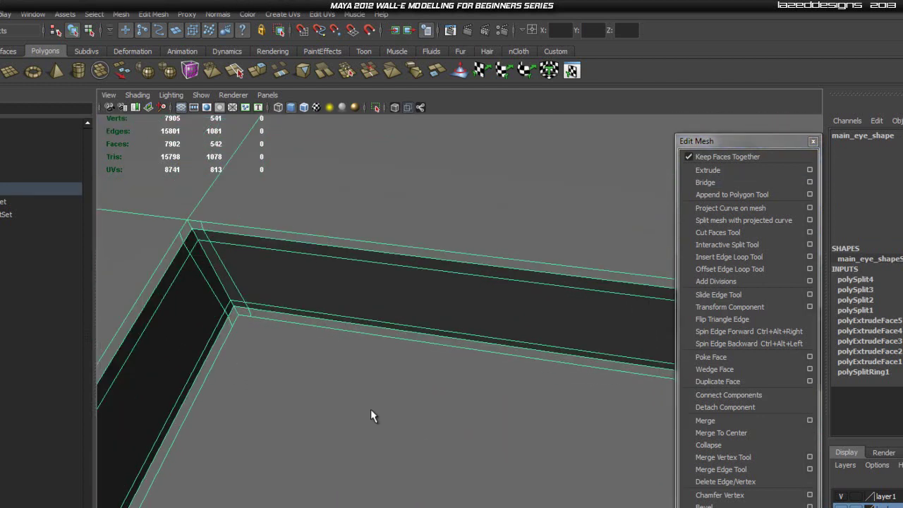
pyautogui.keyDown('alt'); pyautogui.moveTo(490, 411); pyautogui.dragTo(444, 411); pyautogui.keyUp('alt')
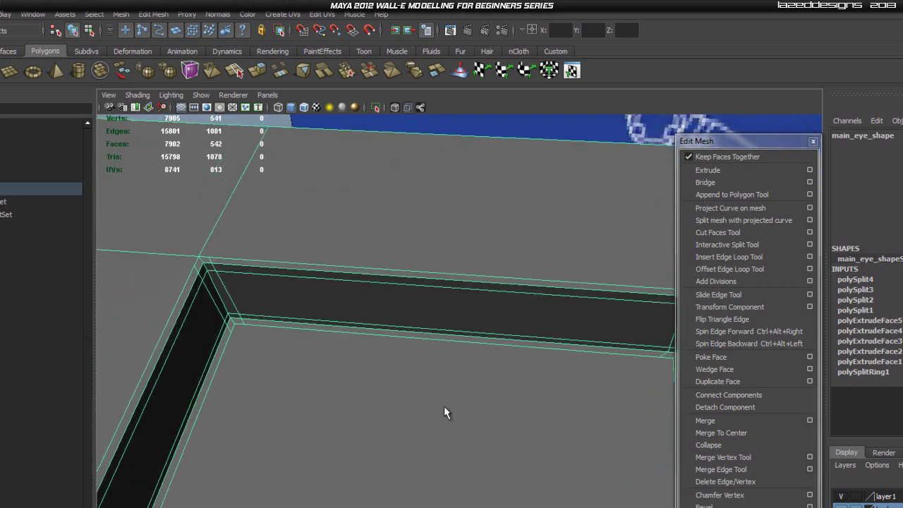
pyautogui.keyDown('alt'); pyautogui.moveTo(441, 407); pyautogui.dragTo(420, 406, button='middle'); pyautogui.keyUp('alt')
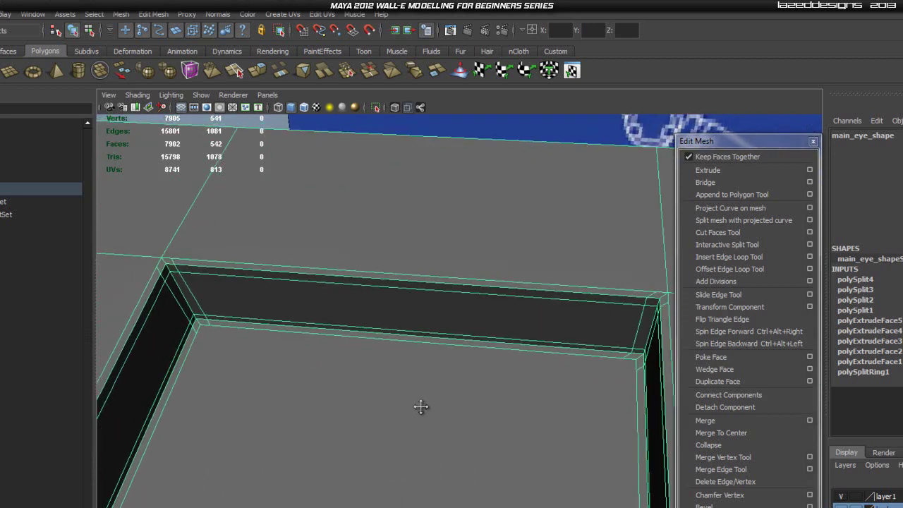
# Split the recess floor with the Interactive Split Tool, running a cut parallel to the end wall between the two side edges
pyautogui.click(727, 244)
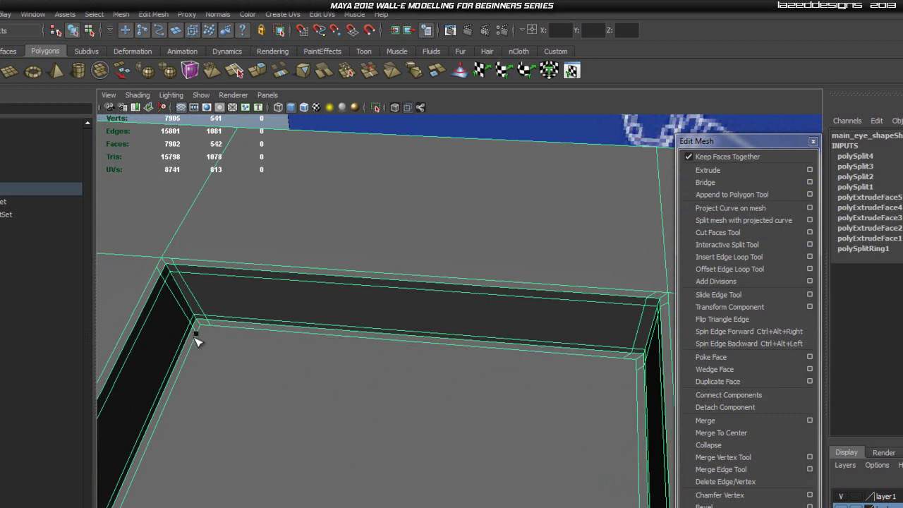
pyautogui.rightClick(637, 373)
# Add a short diagonal split across the recess floor corner, joining the end wall's support edge to the new floor cut
pyautogui.scroll(3, 604, 393)
pyautogui.keyDown('alt'); pyautogui.moveTo(604, 393); pyautogui.dragTo(423, 374, button='middle'); pyautogui.keyUp('alt')
pyautogui.keyDown('alt'); pyautogui.moveTo(459, 384); pyautogui.dragTo(526, 385); pyautogui.keyUp('alt')
pyautogui.keyDown('alt'); pyautogui.moveTo(526, 385); pyautogui.dragTo(475, 396, button='middle'); pyautogui.keyUp('alt')
pyautogui.click(495, 367)
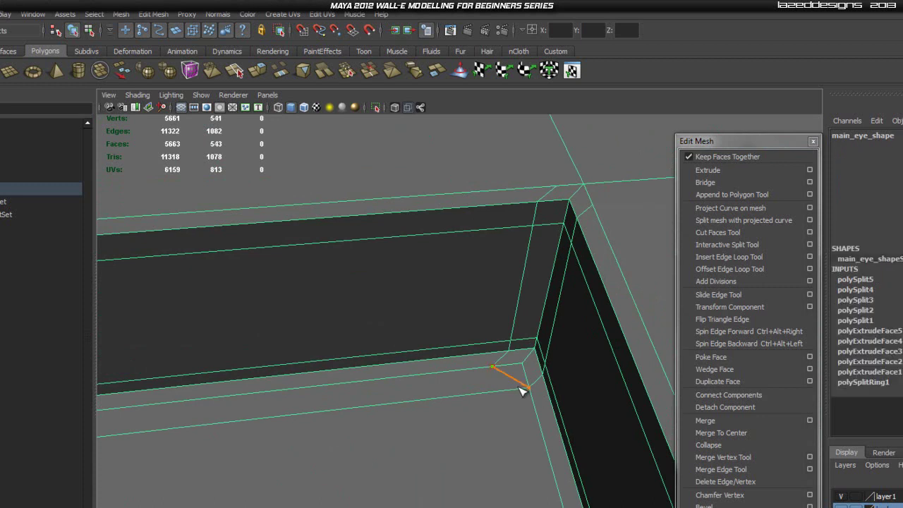
pyautogui.rightClick(524, 390)
# Add a matching diagonal split across the opposite floor corner at the same end of the recess
pyautogui.scroll(-3, 354, 411)
pyautogui.keyDown('alt'); pyautogui.moveTo(354, 412); pyautogui.dragTo(562, 420, button='middle'); pyautogui.keyUp('alt')
pyautogui.keyDown('alt'); pyautogui.moveTo(562, 421); pyautogui.dragTo(428, 419); pyautogui.keyUp('alt')
pyautogui.keyDown('alt'); pyautogui.moveTo(297, 403); pyautogui.dragTo(358, 395); pyautogui.keyUp('alt')
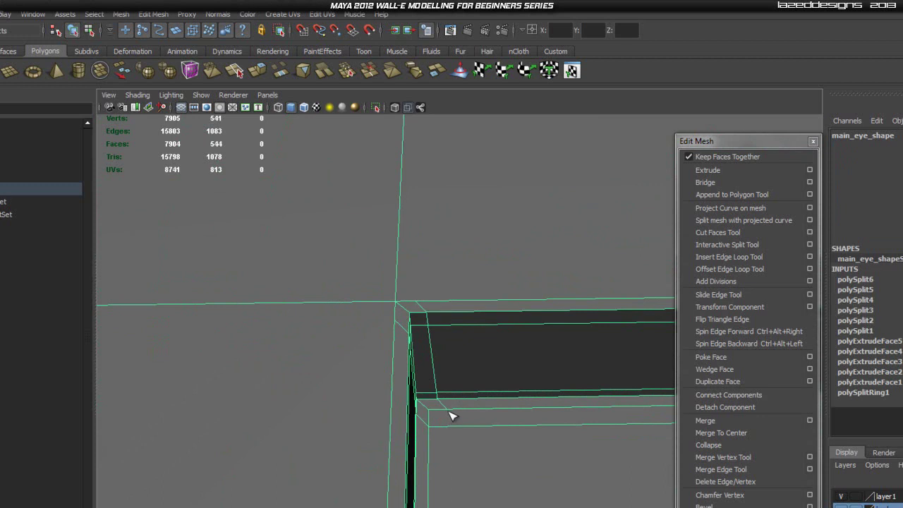
pyautogui.rightClick(430, 430)
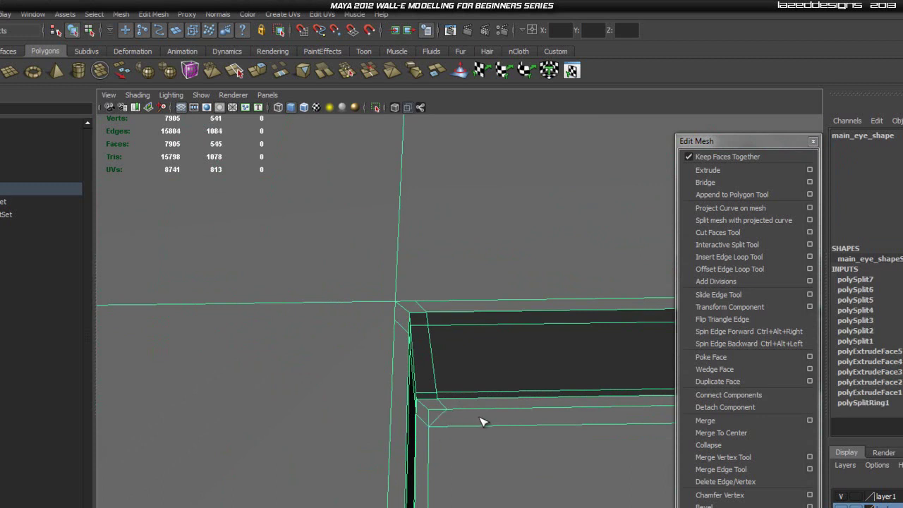
# Inspect the new floor cuts at both corners of the recess end
pyautogui.scroll(-3, 480, 423)
pyautogui.keyDown('alt'); pyautogui.moveTo(495, 416); pyautogui.dragTo(415, 416, button='middle'); pyautogui.keyUp('alt')
pyautogui.keyDown('alt'); pyautogui.moveTo(414, 416); pyautogui.dragTo(215, 445); pyautogui.keyUp('alt')
pyautogui.keyDown('alt'); pyautogui.moveTo(473, 424); pyautogui.dragTo(442, 419); pyautogui.keyUp('alt')
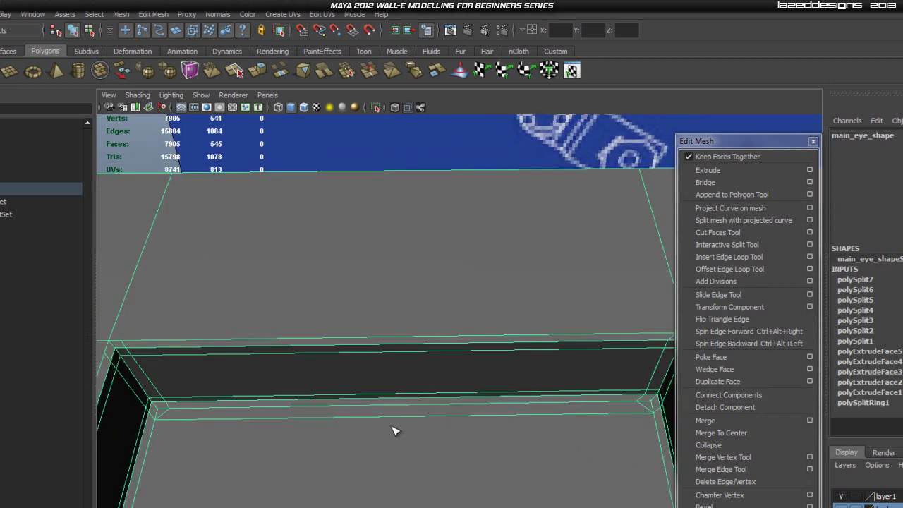
pyautogui.keyDown('alt'); pyautogui.moveTo(495, 408); pyautogui.dragTo(569, 410); pyautogui.keyUp('alt')
pyautogui.keyDown('alt'); pyautogui.moveTo(563, 425); pyautogui.dragTo(544, 421, button='middle'); pyautogui.keyUp('alt')
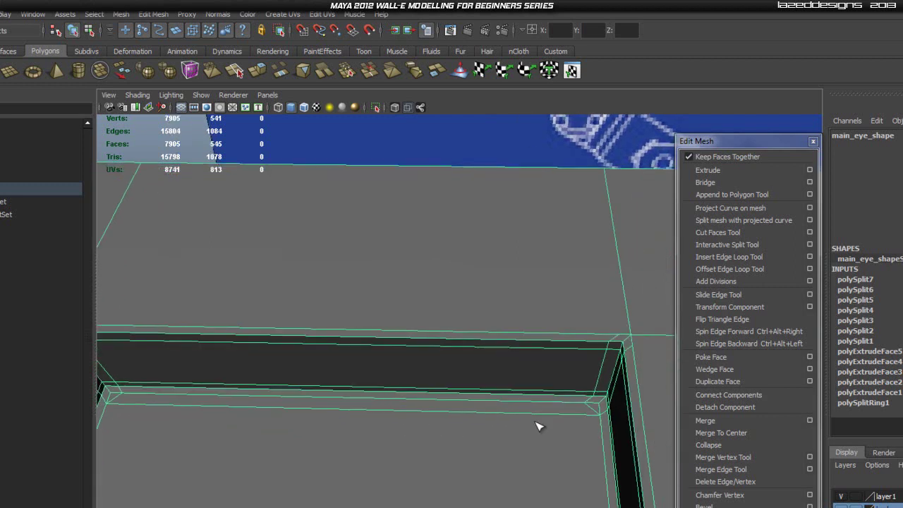
pyautogui.keyDown('alt'); pyautogui.moveTo(444, 372); pyautogui.dragTo(589, 391); pyautogui.keyUp('alt')
pyautogui.moveTo(361, 369)
pyautogui.keyDown('alt'); pyautogui.mouseDown()
pyautogui.moveTo(313, 387)
pyautogui.moveTo(315, 376)
pyautogui.moveTo(374, 370)
pyautogui.mouseUp(); pyautogui.keyUp('alt')
pyautogui.keyDown('alt'); pyautogui.moveTo(421, 354); pyautogui.dragTo(388, 366); pyautogui.keyUp('alt')
# Try to split the eye's top surface from the support edge at the recess corner to the vertex on the outer edge loop
pyautogui.scroll(-4, 389, 366)
pyautogui.keyDown('alt'); pyautogui.moveTo(353, 349); pyautogui.dragTo(356, 357, button='middle'); pyautogui.keyUp('alt')
pyautogui.scroll(4, 389, 404)
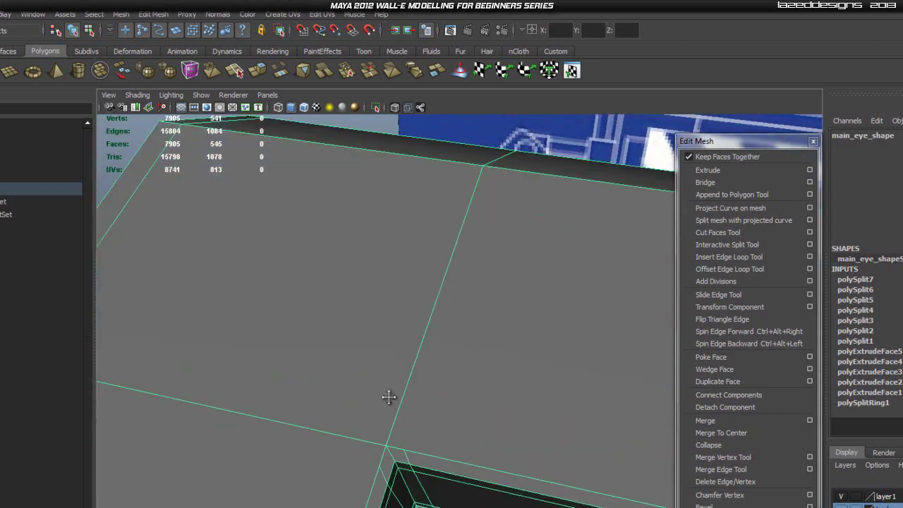
pyautogui.keyDown('alt'); pyautogui.moveTo(385, 404); pyautogui.dragTo(414, 374, button='middle'); pyautogui.keyUp('alt')
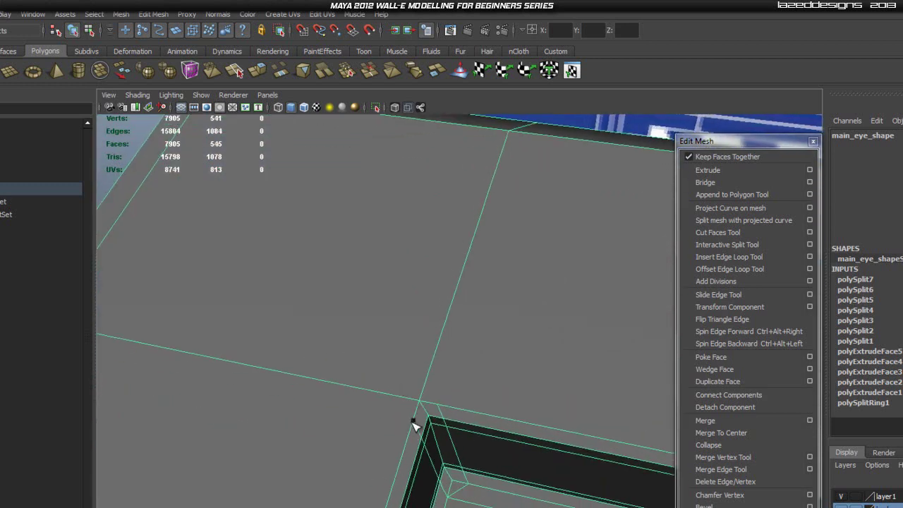
pyautogui.click(413, 422)
pyautogui.scroll(-4, 357, 404)
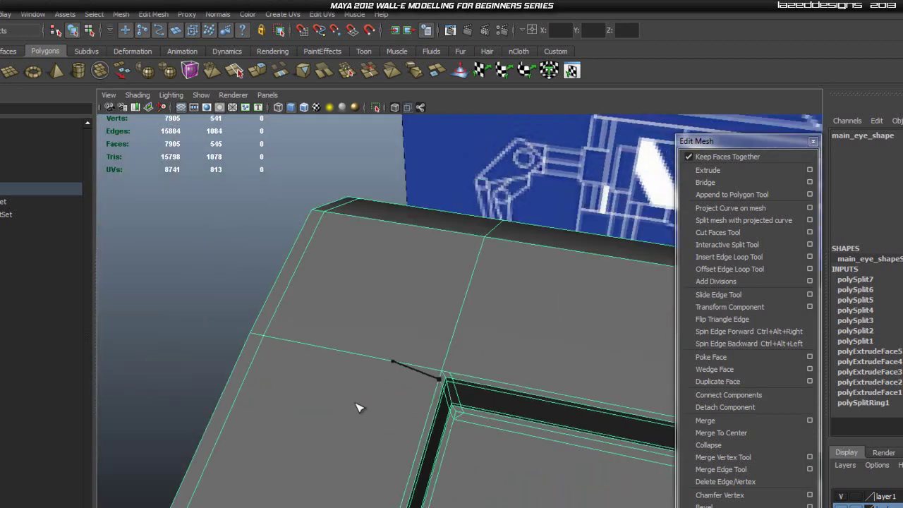
pyautogui.rightClick(262, 337)
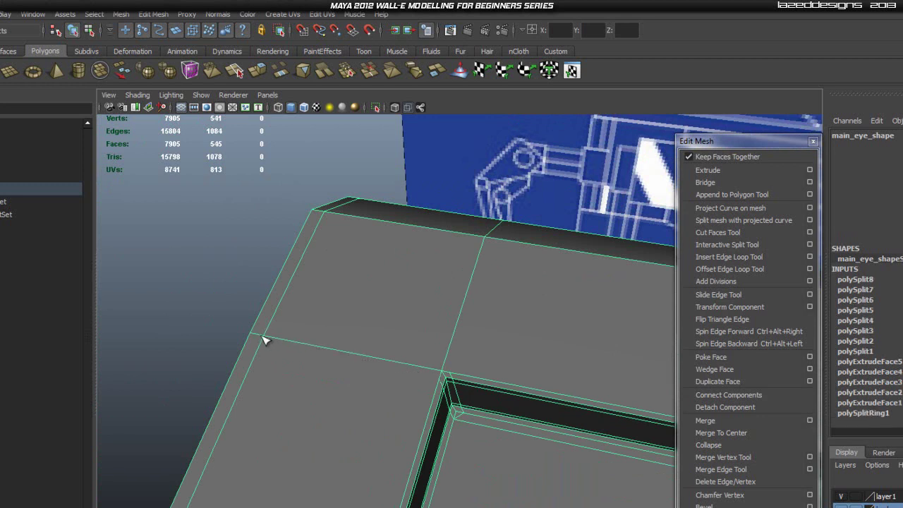
# Split the top surface from the outer edge loop's vertex to the support edge point beside the recess corner
pyautogui.scroll(3, 434, 382)
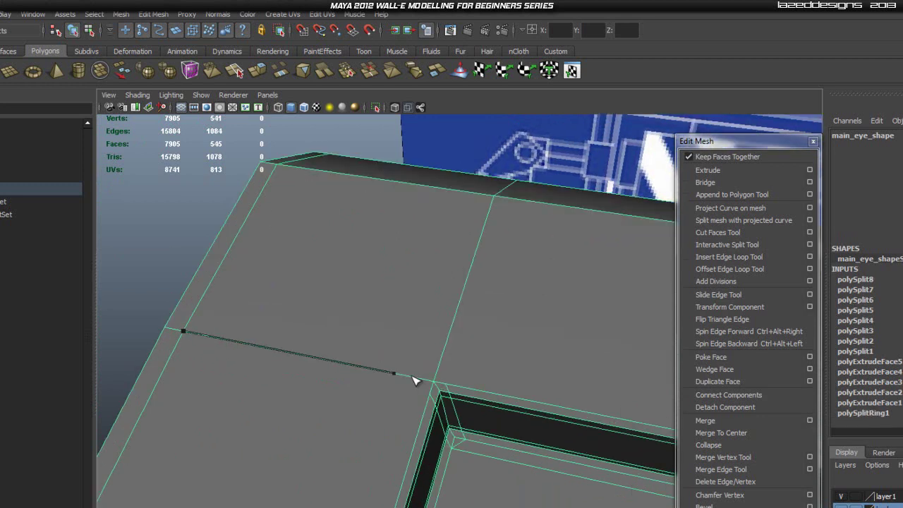
pyautogui.click(428, 396)
pyautogui.rightClick(432, 395)
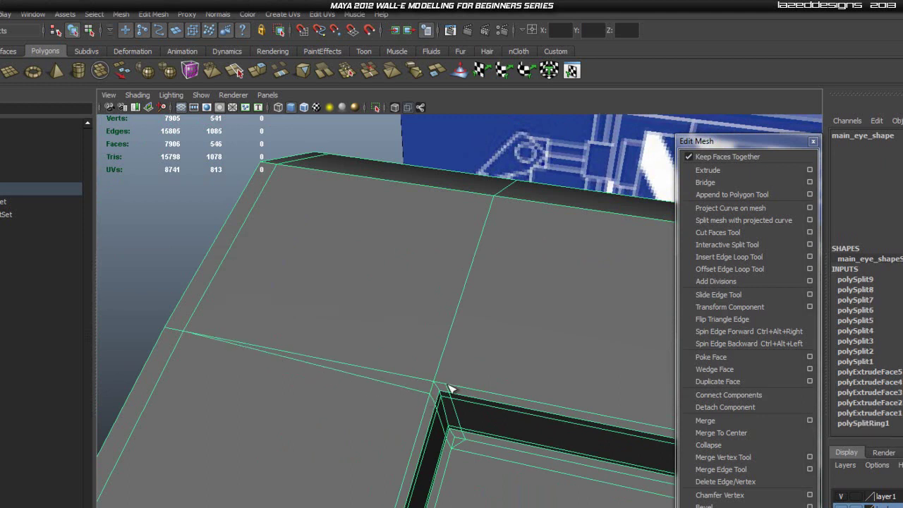
# Split the top surface from the support edge point beside the recess corner to the vertex on the outer edge loop
pyautogui.click(448, 388)
pyautogui.click(496, 195)
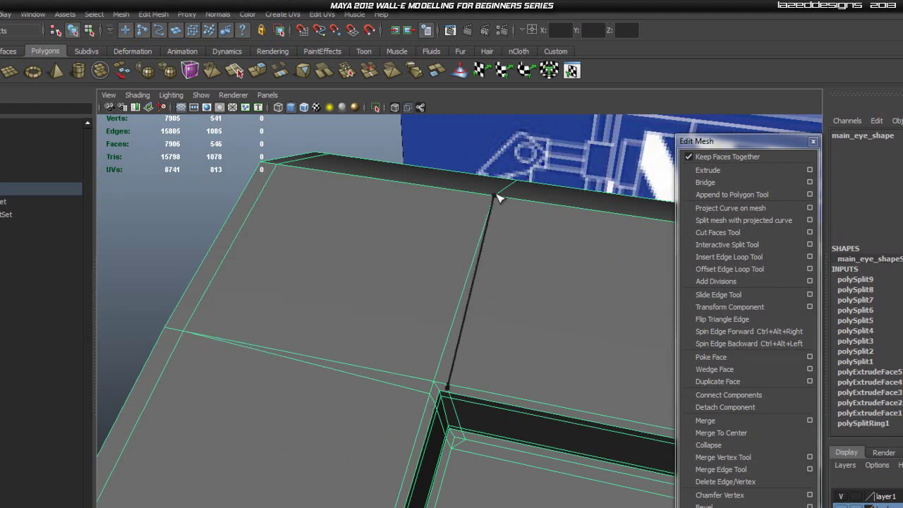
pyautogui.moveTo(486, 233); pyautogui.dragTo(487, 201)
pyautogui.rightClick(484, 202)
# Split the top surface at the recess end's opposite corner, joining the support edges there to the outer edge loop's vertex
pyautogui.scroll(-2, 518, 328)
pyautogui.keyDown('alt'); pyautogui.moveTo(518, 328); pyautogui.dragTo(324, 286, button='middle'); pyautogui.keyUp('alt')
pyautogui.keyDown('alt'); pyautogui.moveTo(472, 334); pyautogui.dragTo(534, 334); pyautogui.keyUp('alt')
pyautogui.keyDown('alt'); pyautogui.moveTo(534, 334); pyautogui.dragTo(465, 409, button='middle'); pyautogui.keyUp('alt')
pyautogui.scroll(2, 458, 317)
pyautogui.moveTo(472, 232); pyautogui.dragTo(480, 201)
pyautogui.rightClick(479, 201)
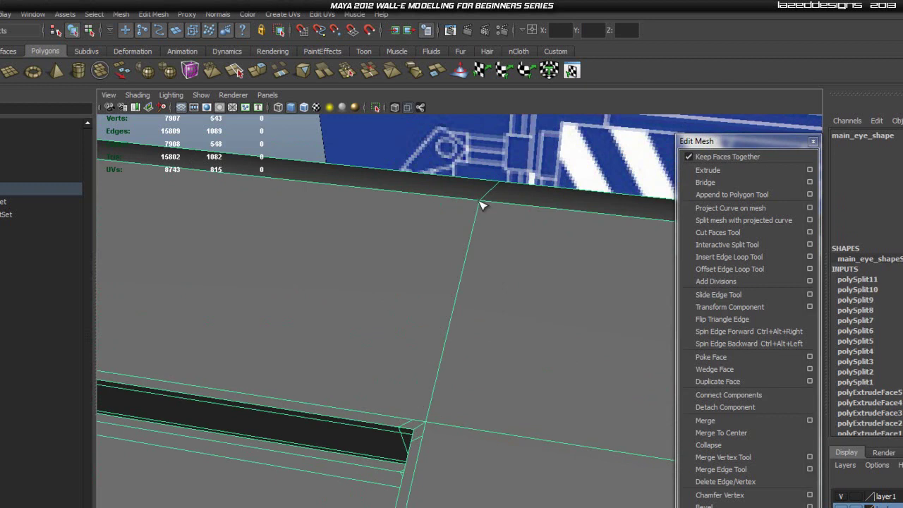
pyautogui.moveTo(458, 298); pyautogui.dragTo(482, 204)
pyautogui.rightClick(480, 204)
# Split the surface from the support edge point beside the same recess corner to the vertex on the eye's side edge loop
pyautogui.scroll(-2, 473, 357)
pyautogui.keyDown('alt'); pyautogui.moveTo(491, 390); pyautogui.dragTo(468, 368, button='middle'); pyautogui.keyUp('alt')
pyautogui.keyDown('alt'); pyautogui.moveTo(468, 368); pyautogui.dragTo(460, 379); pyautogui.keyUp('alt')
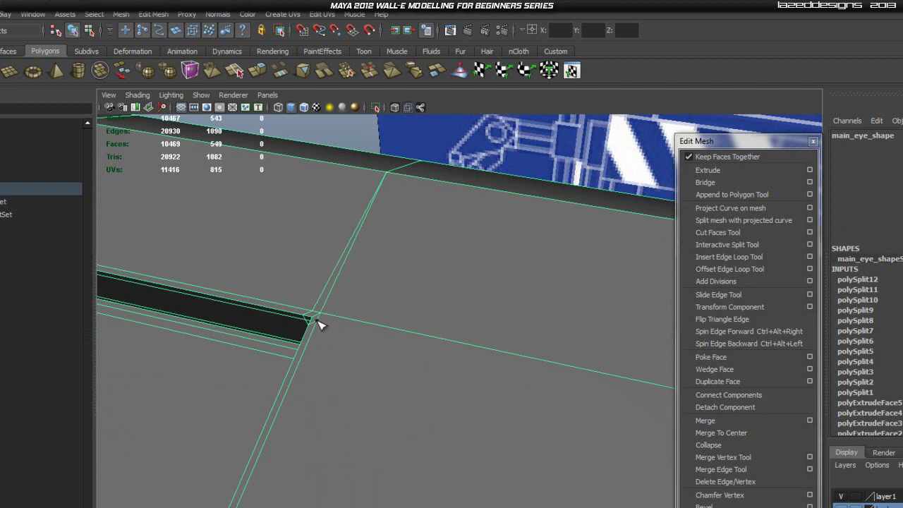
pyautogui.scroll(-3, 409, 372)
pyautogui.click(483, 380)
pyautogui.keyDown('alt'); pyautogui.moveTo(483, 381); pyautogui.dragTo(443, 367, button='middle'); pyautogui.keyUp('alt')
pyautogui.moveTo(443, 367); pyautogui.dragTo(581, 370)
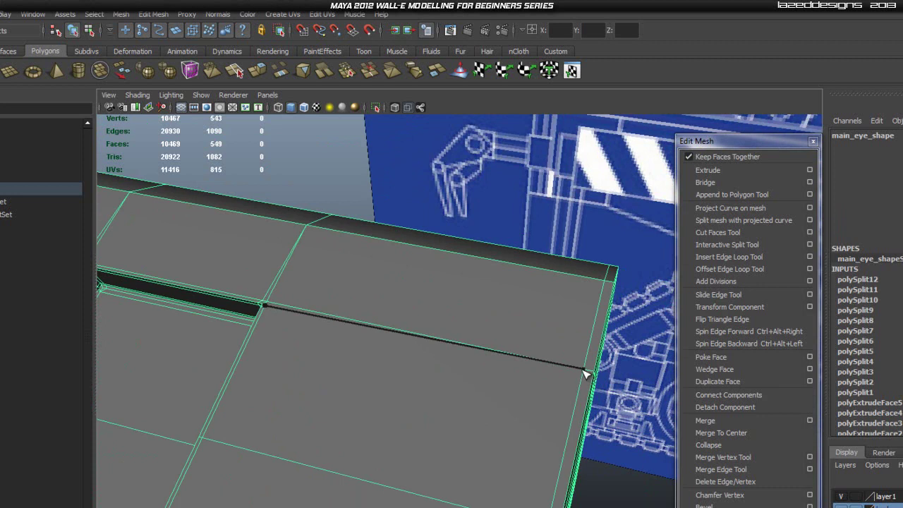
pyautogui.rightClick(583, 370)
# Run Cleanup on the eye mesh to select matching polygons, checking for faces with more than 4 sides
pyautogui.keyDown('alt'); pyautogui.moveTo(239, 339); pyautogui.dragTo(433, 356, button='middle'); pyautogui.keyUp('alt')
pyautogui.scroll(3, 433, 356)
pyautogui.keyDown('alt'); pyautogui.moveTo(441, 358); pyautogui.dragTo(476, 319); pyautogui.keyUp('alt')
pyautogui.moveTo(464, 344); pyautogui.dragTo(513, 328, button='right')
pyautogui.scroll(-3, 501, 337)
pyautogui.click(115, 14)
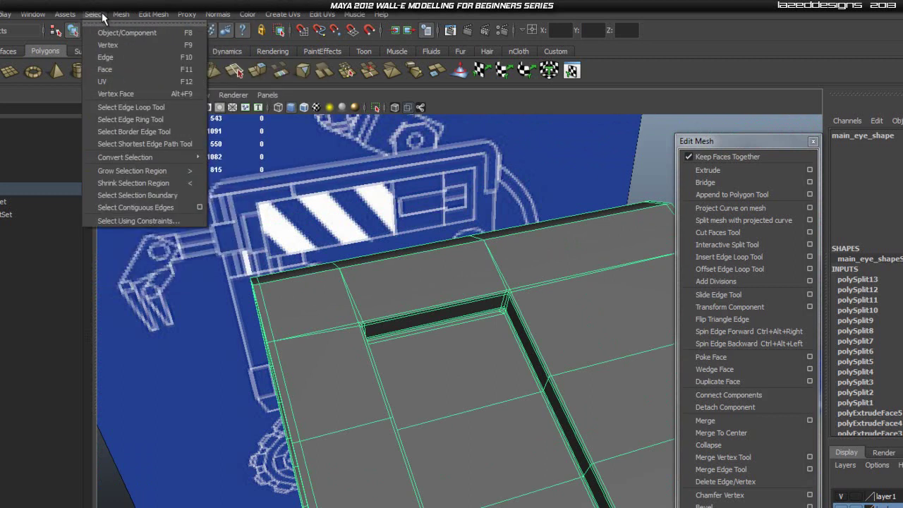
pyautogui.moveTo(97, 15)
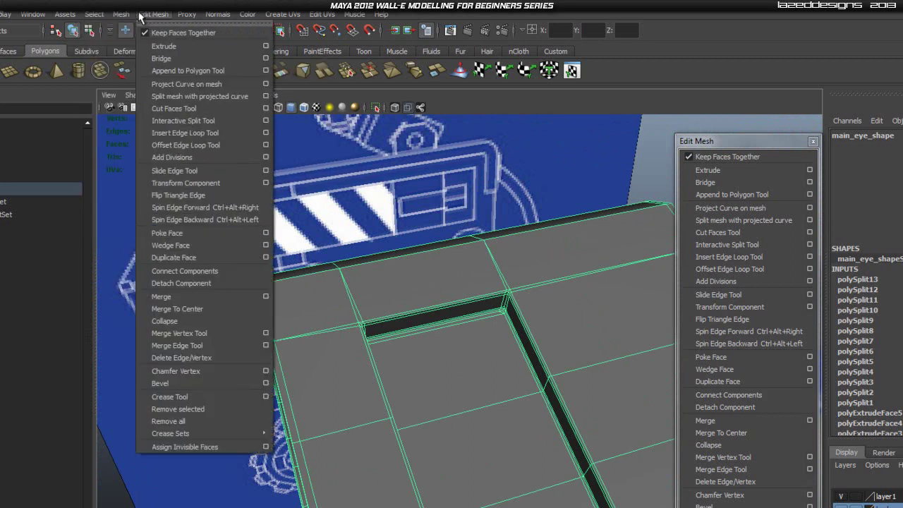
pyautogui.moveTo(129, 17)
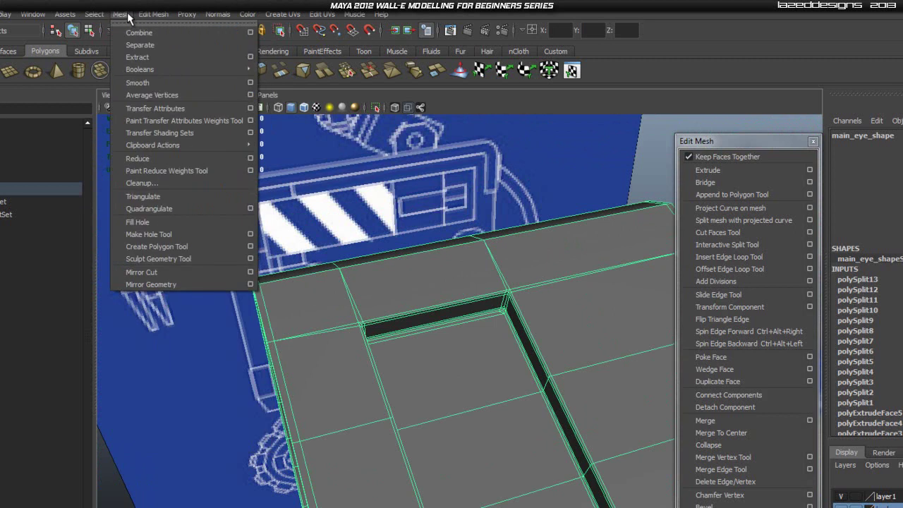
pyautogui.click(145, 183)
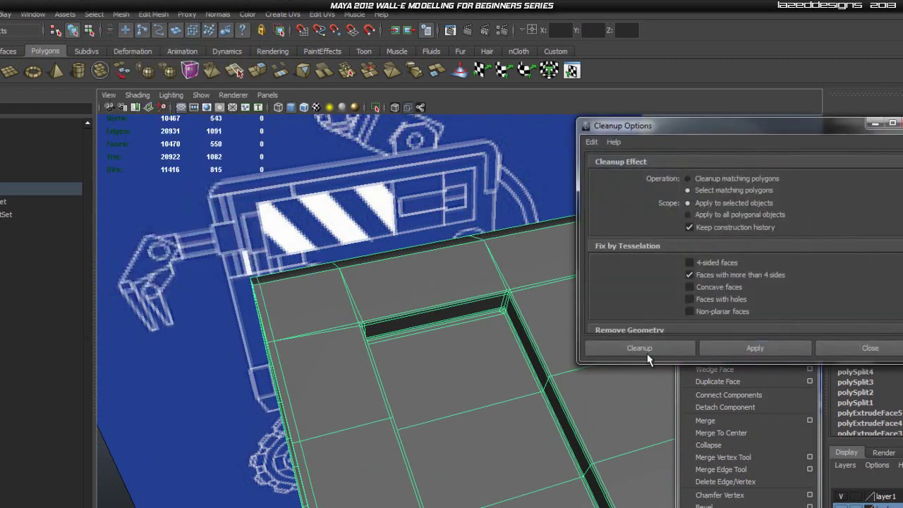
pyautogui.click(751, 351)
# Examine the selected n-gons beside the recess corner and the cut that runs to the outer edge loop
pyautogui.scroll(-2, 525, 367)
pyautogui.scroll(5, 349, 320)
pyautogui.keyDown('alt'); pyautogui.moveTo(361, 308); pyautogui.dragTo(374, 299, button='middle'); pyautogui.keyUp('alt')
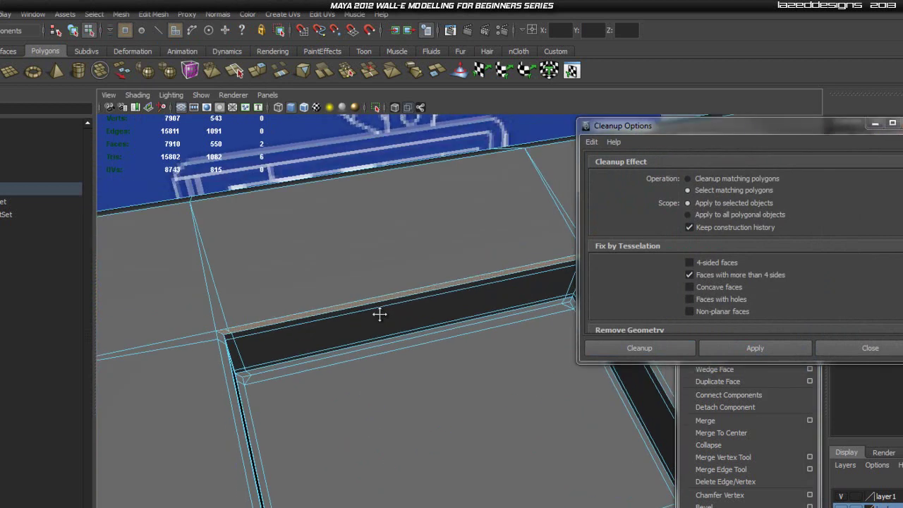
pyautogui.keyDown('alt'); pyautogui.moveTo(374, 299); pyautogui.dragTo(395, 340); pyautogui.keyUp('alt')
pyautogui.scroll(4, 363, 360)
pyautogui.keyDown('alt'); pyautogui.moveTo(362, 360); pyautogui.dragTo(399, 343, button='middle'); pyautogui.keyUp('alt')
pyautogui.scroll(3, 305, 361)
pyautogui.keyDown('alt'); pyautogui.moveTo(303, 356); pyautogui.dragTo(342, 361, button='middle'); pyautogui.keyUp('alt')
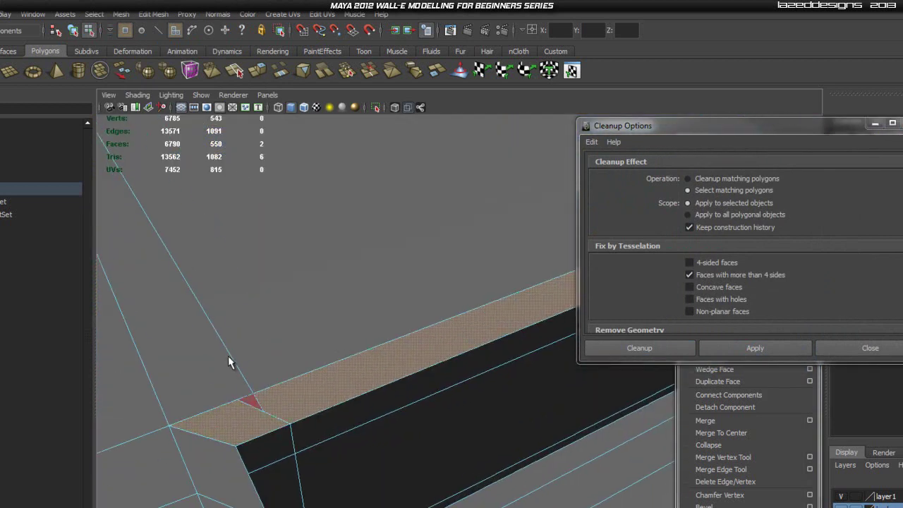
pyautogui.scroll(-5, 284, 319)
pyautogui.keyDown('alt'); pyautogui.moveTo(283, 319); pyautogui.dragTo(322, 359, button='middle'); pyautogui.keyUp('alt')
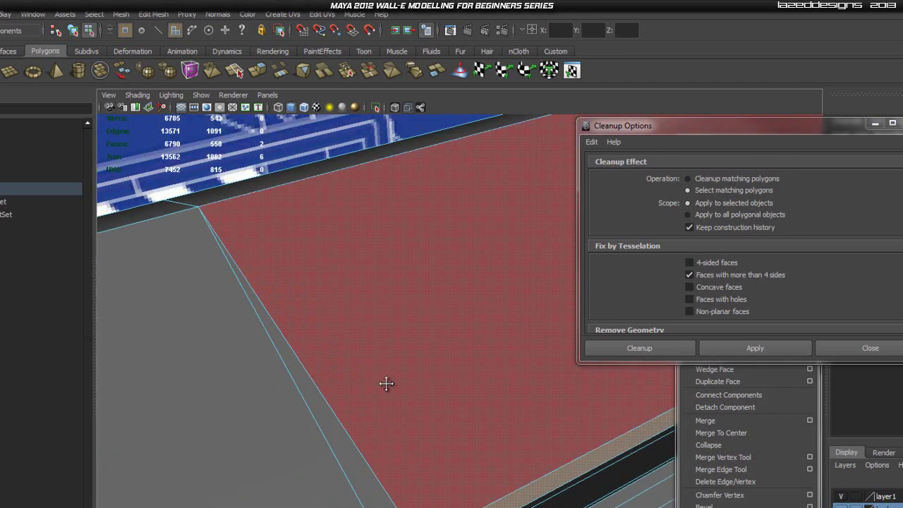
pyautogui.keyDown('alt'); pyautogui.moveTo(388, 389); pyautogui.dragTo(340, 344, button='middle'); pyautogui.keyUp('alt')
# Delete the misaligned edge running from beside the recess corner to the vertex on the outer edge loop
pyautogui.press('F8')
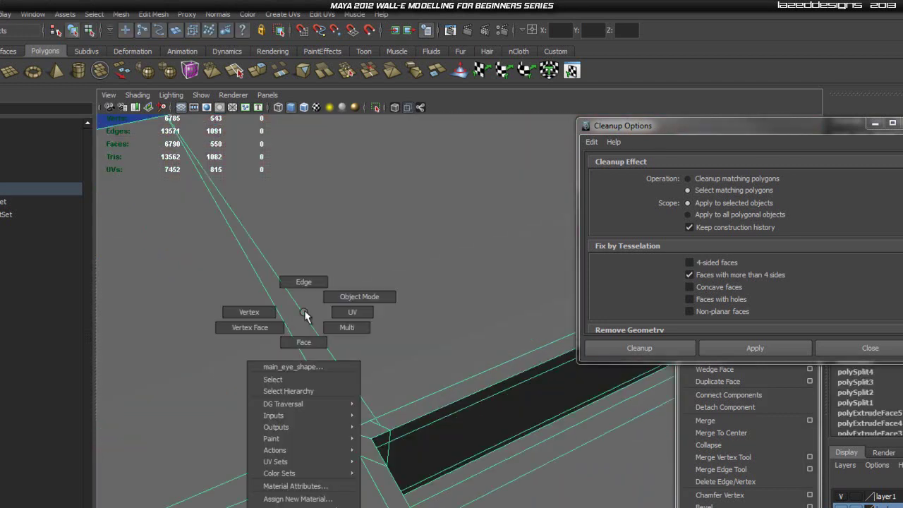
pyautogui.moveTo(304, 309); pyautogui.dragTo(301, 285, button='right')
pyautogui.click(363, 390)
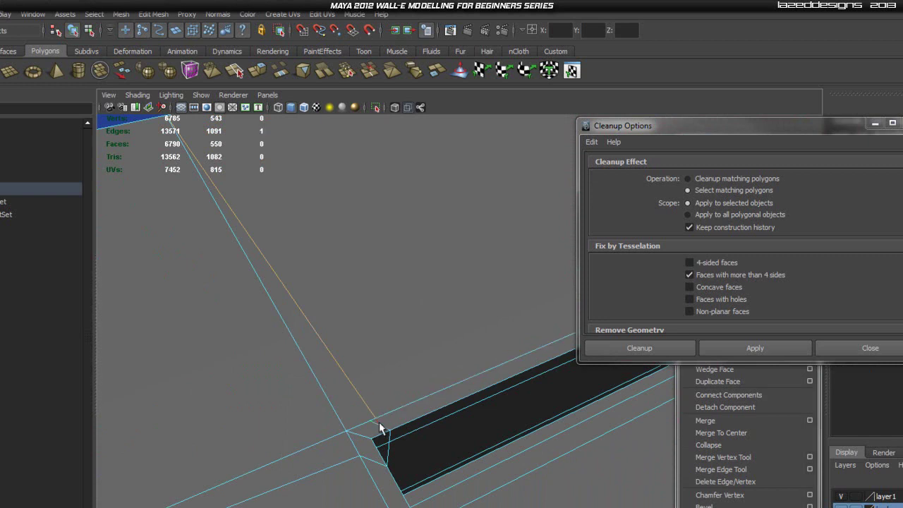
pyautogui.keyDown('shift'); pyautogui.moveTo(354, 338); pyautogui.dragTo(315, 354, button='right'); pyautogui.keyUp('shift')
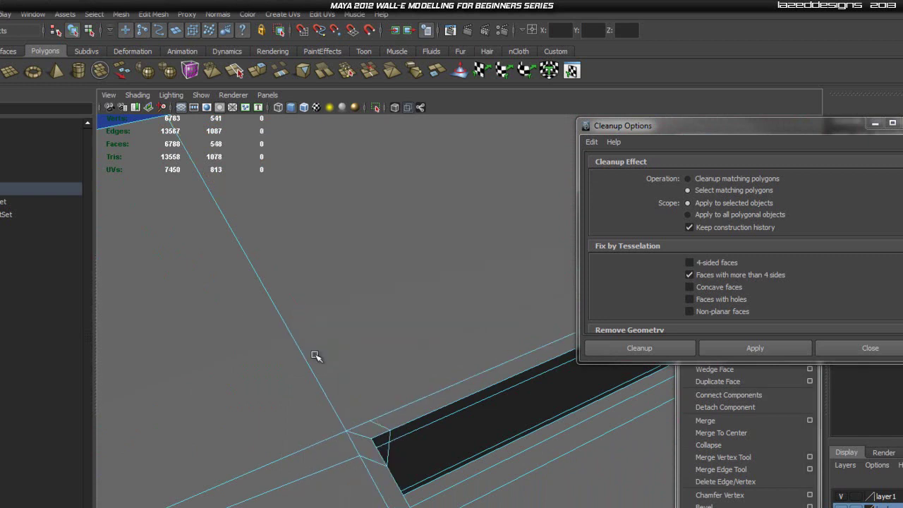
# Move the Cleanup options aside and split the surface from the existing support edge vertex beside the recess corner to the outer loop's vertex
pyautogui.keyDown('alt'); pyautogui.moveTo(400, 287); pyautogui.dragTo(413, 321, button='middle'); pyautogui.keyUp('alt')
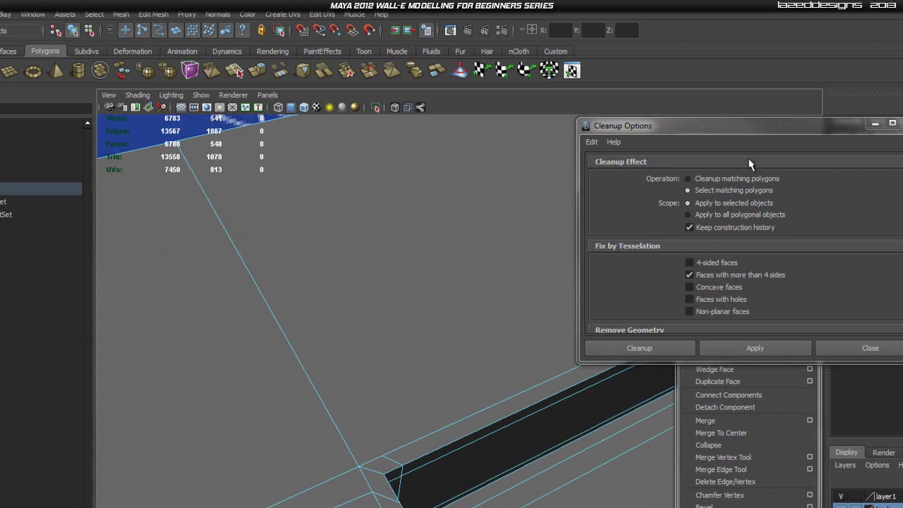
pyautogui.moveTo(738, 124); pyautogui.dragTo(902, 24)
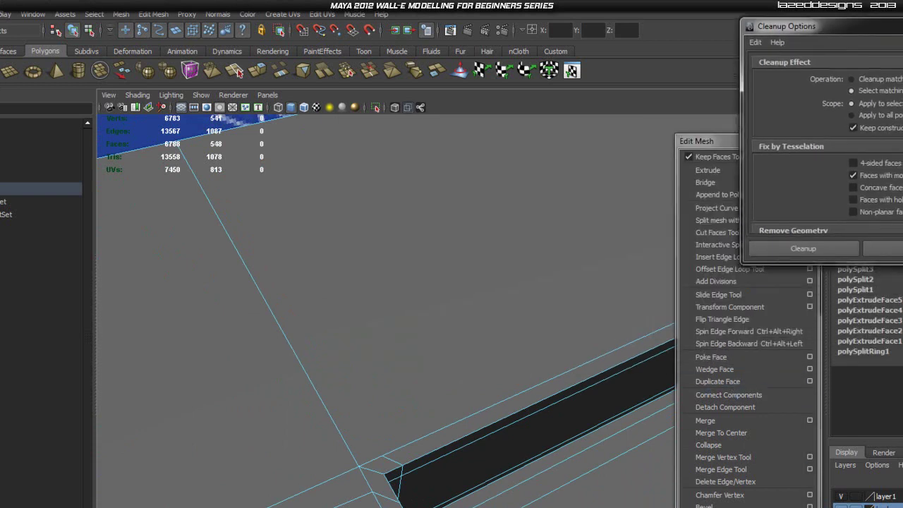
pyautogui.click(723, 247)
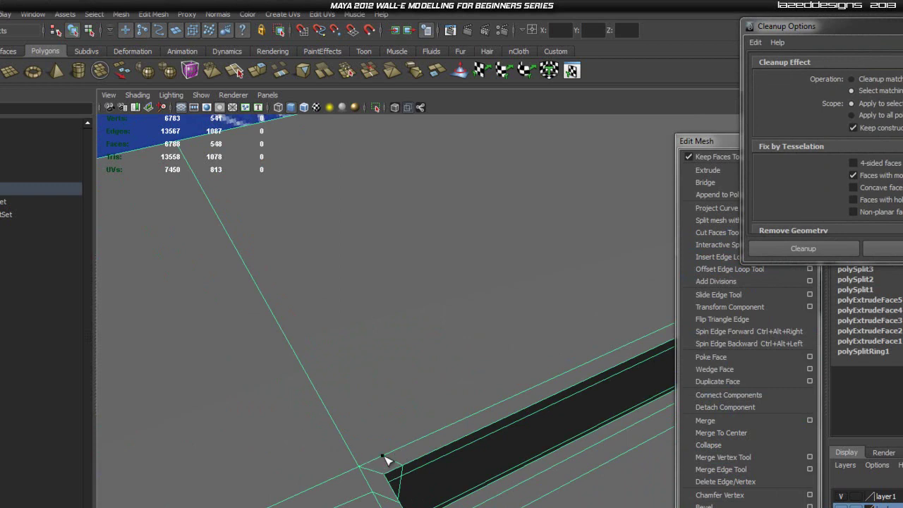
pyautogui.keyDown('alt'); pyautogui.moveTo(189, 161); pyautogui.dragTo(290, 288, button='middle'); pyautogui.keyUp('alt')
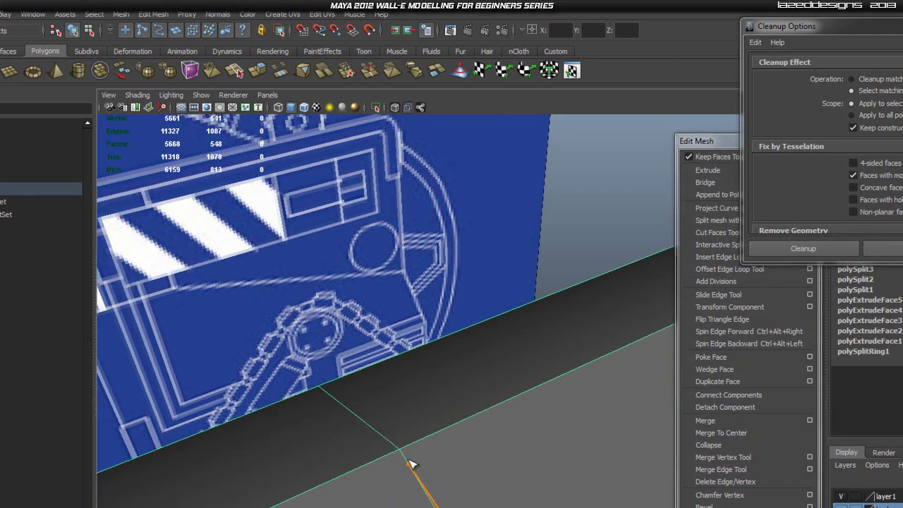
pyautogui.click(400, 451)
pyautogui.rightClick(405, 455)
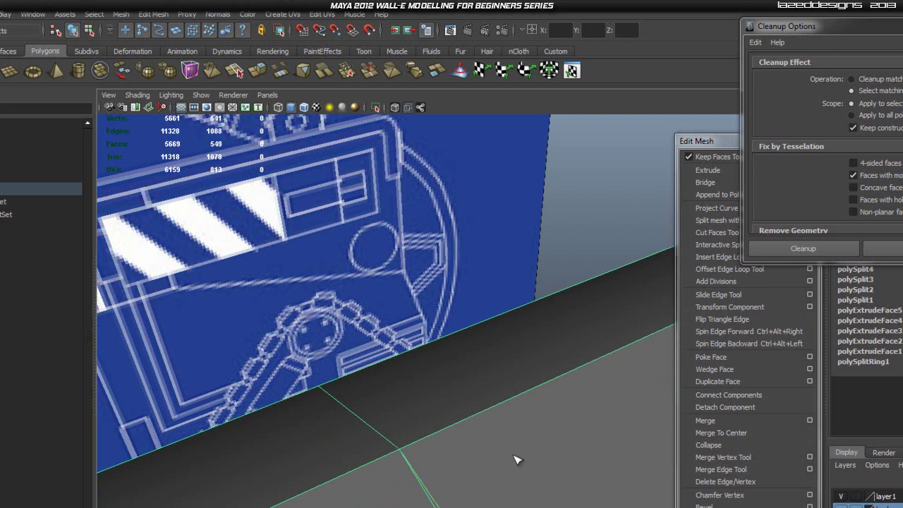
# Run Cleanup again on the eye mesh to recheck it for faces with more than 4 sides
pyautogui.keyDown('alt'); pyautogui.moveTo(520, 463); pyautogui.dragTo(459, 401, button='right'); pyautogui.keyUp('alt')
pyautogui.keyDown('alt'); pyautogui.moveTo(459, 401); pyautogui.dragTo(424, 381, button='middle'); pyautogui.keyUp('alt')
pyautogui.click(823, 247)
pyautogui.keyDown('alt'); pyautogui.moveTo(534, 326); pyautogui.dragTo(504, 284); pyautogui.keyUp('alt')
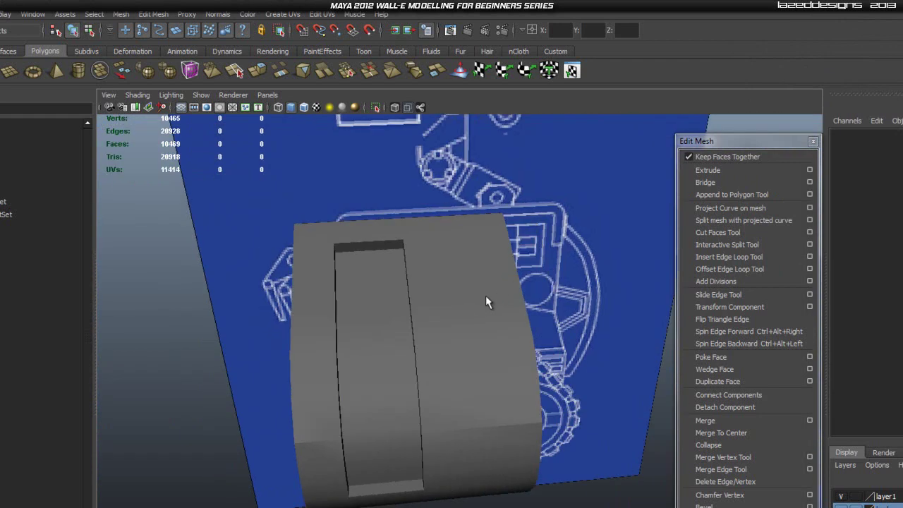
# Inspect the recess edges, preview the eye mesh smoothed, and return it to the unsmoothed display
pyautogui.click(418, 327)
pyautogui.scroll(5, 512, 328)
pyautogui.scroll(-4, 382, 296)
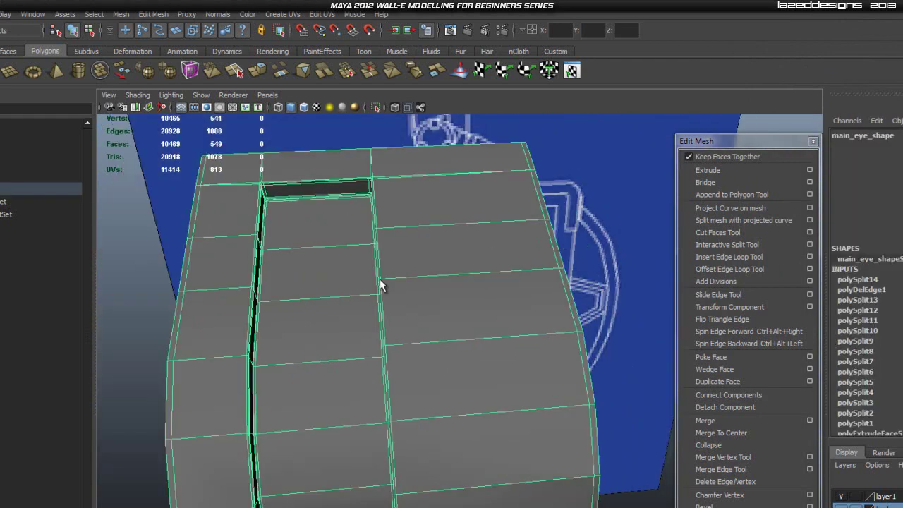
pyautogui.scroll(6, 271, 258)
pyautogui.keyDown('alt'); pyautogui.moveTo(271, 252); pyautogui.dragTo(428, 385, button='middle'); pyautogui.keyUp('alt')
pyautogui.scroll(2, 393, 337)
pyautogui.keyDown('alt'); pyautogui.moveTo(428, 386); pyautogui.dragTo(462, 370); pyautogui.keyUp('alt')
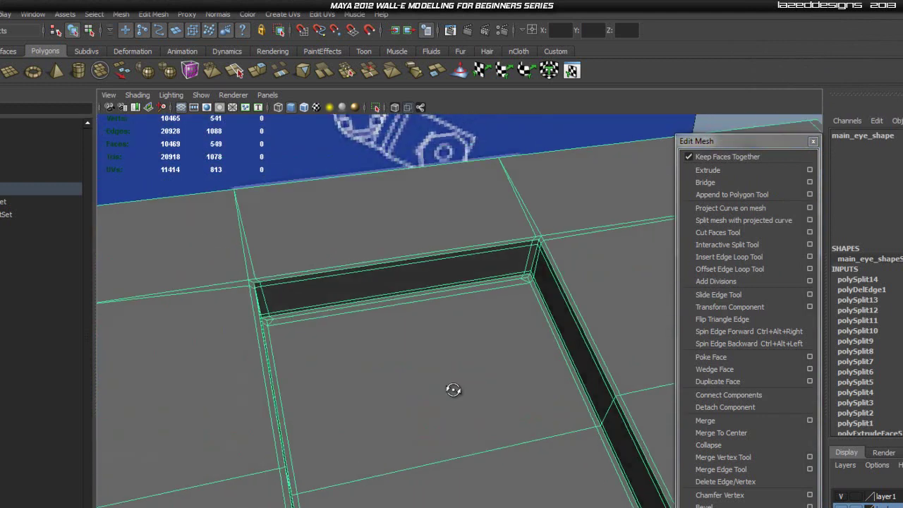
pyautogui.press('3')
pyautogui.scroll(-4, 514, 380)
pyautogui.click(433, 170)
pyautogui.scroll(-6, 492, 395)
pyautogui.click(544, 334)
pyautogui.press('1')
pyautogui.click(584, 258)
pyautogui.keyDown('alt'); pyautogui.moveTo(562, 329); pyautogui.dragTo(522, 339); pyautogui.keyUp('alt')
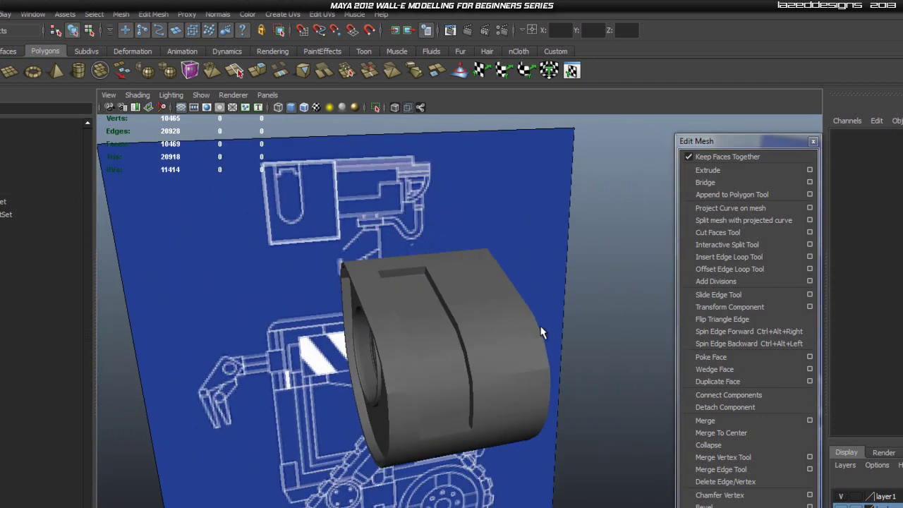
# Close the floating Edit Mesh window and select the first large floor face at the end of the eye's recess
pyautogui.click(814, 143)
pyautogui.scroll(5, 487, 262)
pyautogui.click(453, 270)
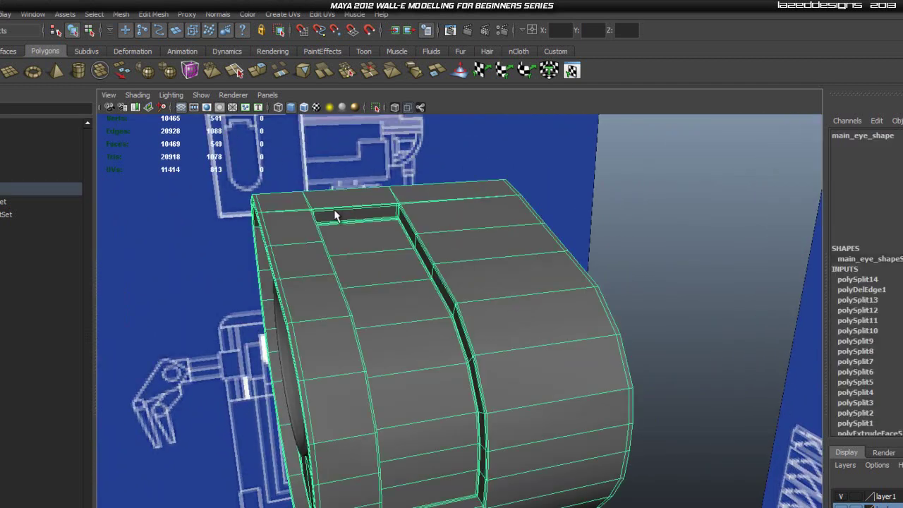
pyautogui.scroll(3, 367, 234)
pyautogui.keyDown('alt'); pyautogui.moveTo(367, 234); pyautogui.dragTo(394, 313, button='middle'); pyautogui.keyUp('alt')
pyautogui.keyDown('alt'); pyautogui.moveTo(392, 312); pyautogui.dragTo(385, 337); pyautogui.keyUp('alt')
pyautogui.moveTo(354, 265); pyautogui.dragTo(371, 316, button='right')
pyautogui.keyDown('alt'); pyautogui.moveTo(345, 226); pyautogui.dragTo(392, 302); pyautogui.keyUp('alt')
pyautogui.click(436, 301)
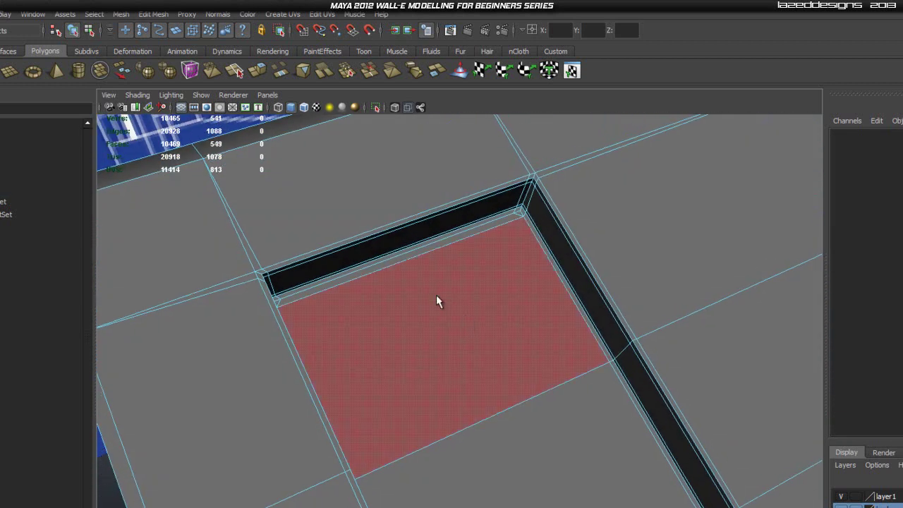
# Extend the face selection along the recess floor until all eight large floor faces are selected
pyautogui.click(501, 326)
pyautogui.scroll(-3, 487, 415)
pyautogui.keyDown('alt'); pyautogui.moveTo(501, 411); pyautogui.dragTo(423, 262, button='middle'); pyautogui.keyUp('alt')
pyautogui.keyDown('shift'); pyautogui.click(425, 266); pyautogui.keyUp('shift')
pyautogui.keyDown('shift'); pyautogui.click(497, 395); pyautogui.keyUp('shift')
pyautogui.keyDown('alt'); pyautogui.moveTo(528, 434); pyautogui.dragTo(391, 188, button='middle'); pyautogui.keyUp('alt')
pyautogui.keyDown('shift'); pyautogui.click(400, 248); pyautogui.keyUp('shift')
pyautogui.keyDown('shift'); pyautogui.click(422, 339); pyautogui.keyUp('shift')
pyautogui.keyDown('alt'); pyautogui.moveTo(428, 405); pyautogui.dragTo(421, 347); pyautogui.keyUp('alt')
pyautogui.keyDown('shift'); pyautogui.click(425, 360); pyautogui.keyUp('shift')
pyautogui.keyDown('shift'); pyautogui.click(454, 441); pyautogui.keyUp('shift')
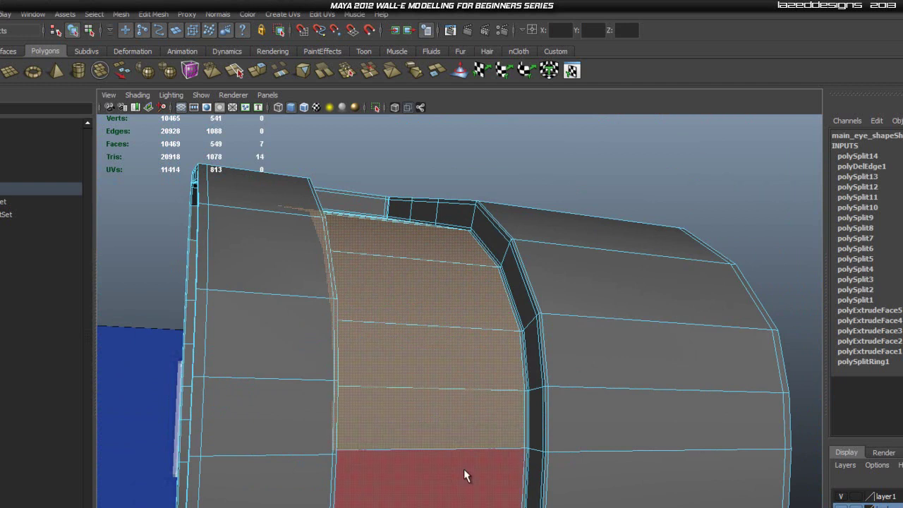
pyautogui.keyDown('shift'); pyautogui.click(465, 471); pyautogui.keyUp('shift')
pyautogui.keyDown('alt'); pyautogui.moveTo(466, 471); pyautogui.dragTo(481, 398, button='right'); pyautogui.keyUp('alt')
pyautogui.keyDown('alt'); pyautogui.moveTo(575, 381); pyautogui.dragTo(328, 203); pyautogui.keyUp('alt')
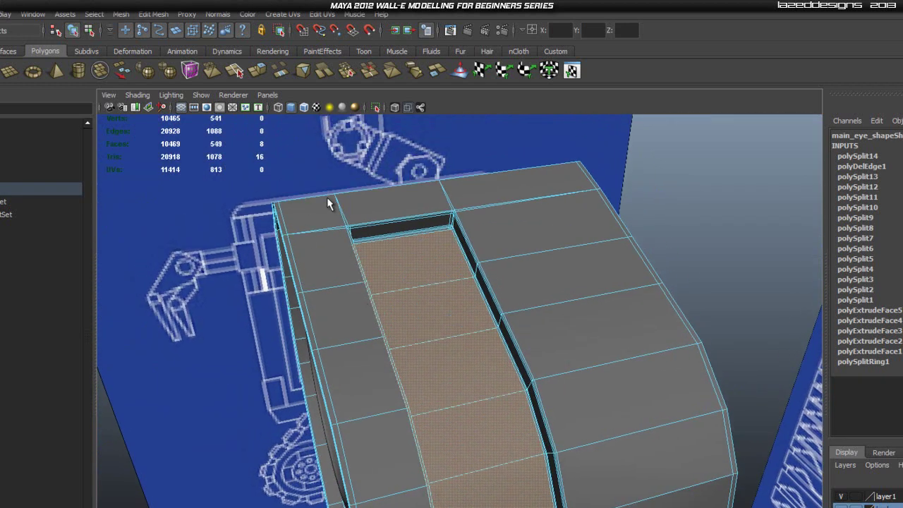
# Duplicate the selected recess floor faces as a separate surface
pyautogui.click(120, 14)
pyautogui.moveTo(151, 14)
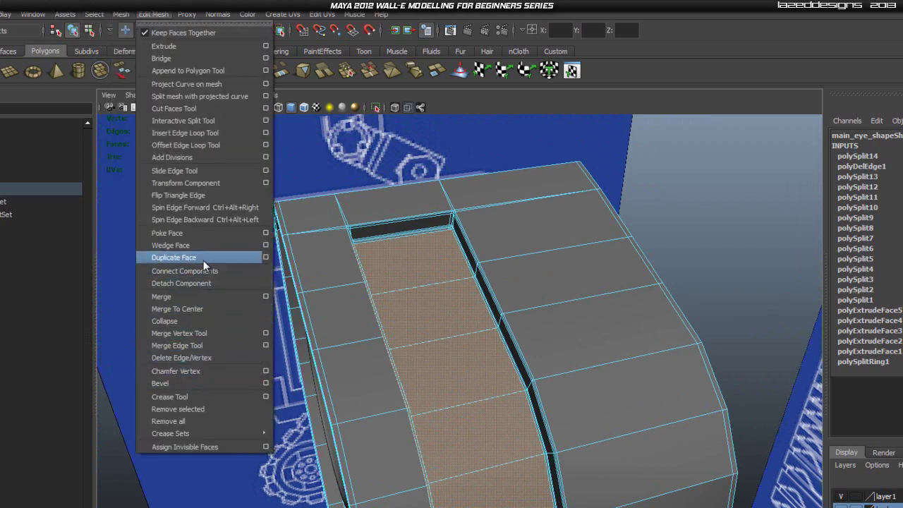
pyautogui.click(225, 258)
pyautogui.keyDown('alt'); pyautogui.moveTo(562, 346); pyautogui.dragTo(554, 369, button='right'); pyautogui.keyUp('alt')
pyautogui.keyDown('alt'); pyautogui.moveTo(552, 329); pyautogui.dragTo(514, 266, button='middle'); pyautogui.keyUp('alt')
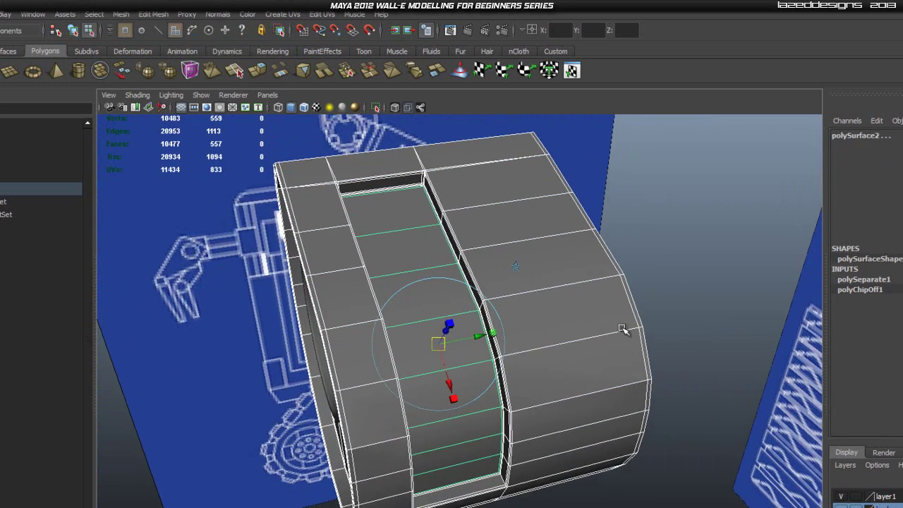
# Expand main_eye_shape in the Outliner and select the duplicated floor strip, polySurface2
pyautogui.click(4, 149)
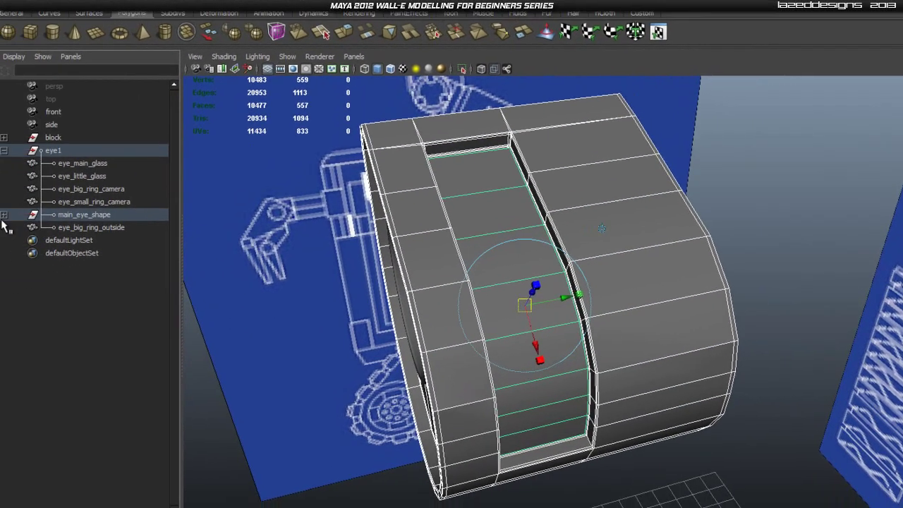
pyautogui.click(4, 213)
pyautogui.click(121, 225)
pyautogui.click(121, 213)
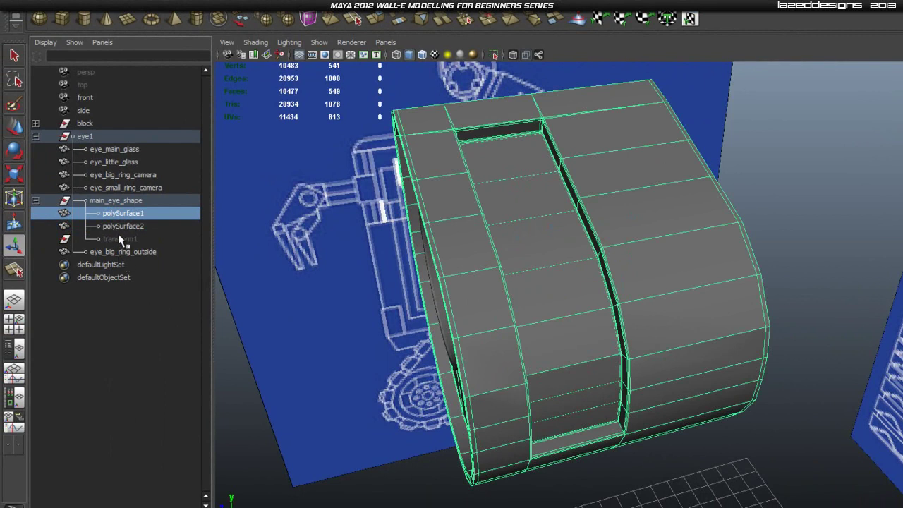
pyautogui.click(122, 226)
# Center the pivot of the duplicated floor strip
pyautogui.keyDown('alt'); pyautogui.moveTo(332, 291); pyautogui.dragTo(453, 274); pyautogui.keyUp('alt')
pyautogui.press('w')
pyautogui.press('space')
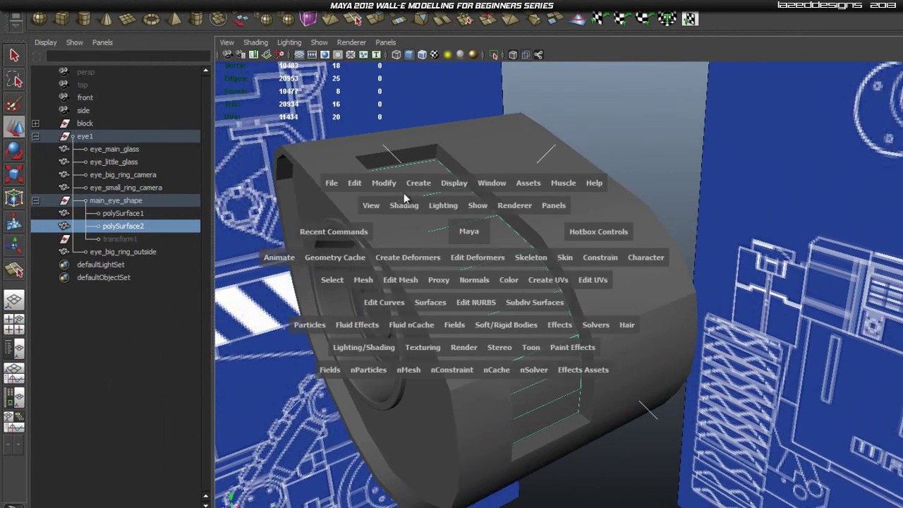
pyautogui.click(386, 184)
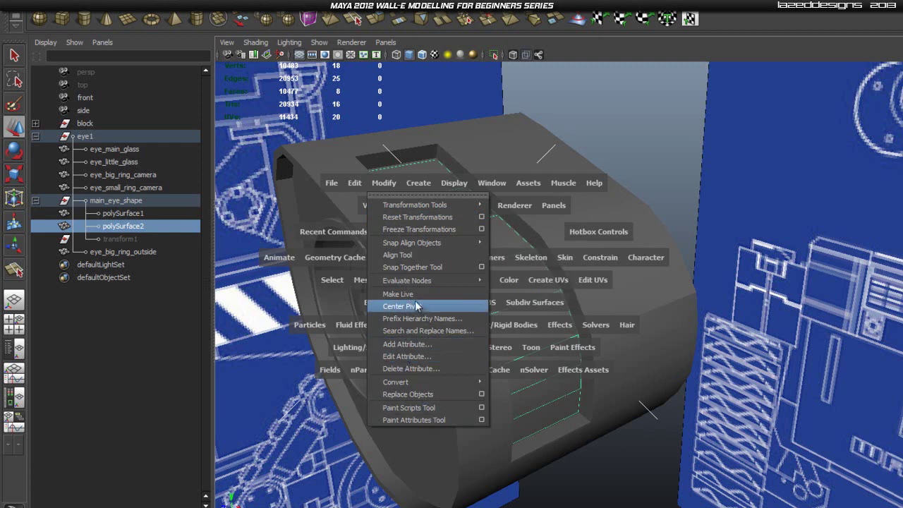
pyautogui.moveTo(424, 311); pyautogui.dragTo(423, 310)
# Move the duplicated floor strip straight up until it sits clear above the eye body
pyautogui.moveTo(464, 249); pyautogui.dragTo(463, 118)
pyautogui.keyDown('alt'); pyautogui.moveTo(530, 283); pyautogui.dragTo(548, 185); pyautogui.keyUp('alt')
pyautogui.keyDown('alt'); pyautogui.moveTo(548, 186); pyautogui.dragTo(627, 318, button='middle'); pyautogui.keyUp('alt')
pyautogui.keyDown('alt'); pyautogui.moveTo(627, 318); pyautogui.dragTo(613, 282); pyautogui.keyUp('alt')
pyautogui.keyDown('alt'); pyautogui.moveTo(540, 221); pyautogui.dragTo(572, 289); pyautogui.keyUp('alt')
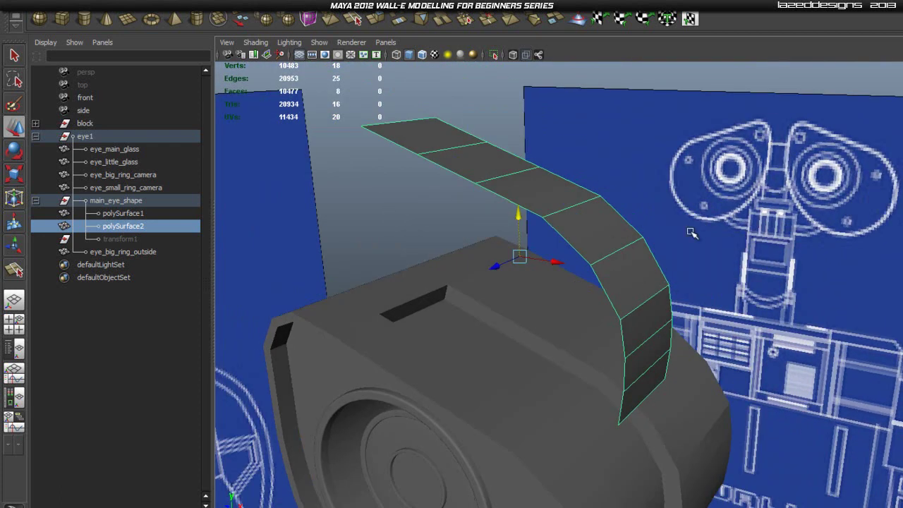
pyautogui.moveTo(442, 384); pyautogui.dragTo(476, 363, button='right')
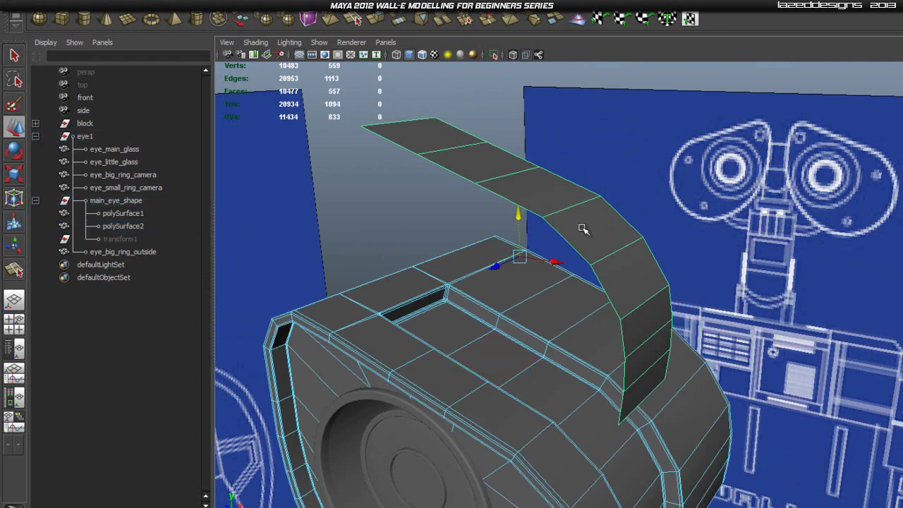
# Return the duplicated floor strip to object mode and select the whole strip
pyautogui.moveTo(580, 228); pyautogui.dragTo(579, 261, button='right')
pyautogui.scroll(2, 544, 224)
pyautogui.moveTo(625, 217); pyautogui.dragTo(652, 198, button='right')
pyautogui.click(611, 213)
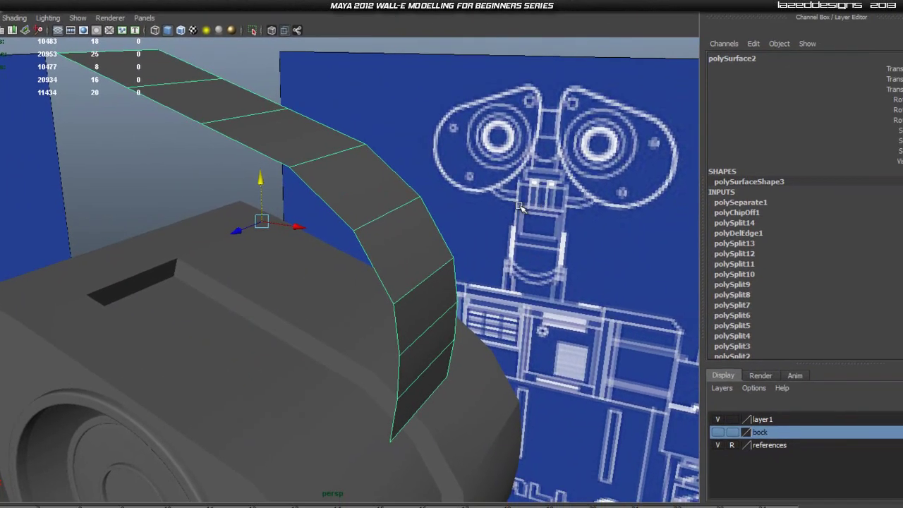
pyautogui.keyDown('alt'); pyautogui.moveTo(520, 207); pyautogui.dragTo(469, 180, button='right'); pyautogui.keyUp('alt')
pyautogui.keyDown('alt'); pyautogui.moveTo(470, 180); pyautogui.dragTo(475, 217, button='middle'); pyautogui.keyUp('alt')
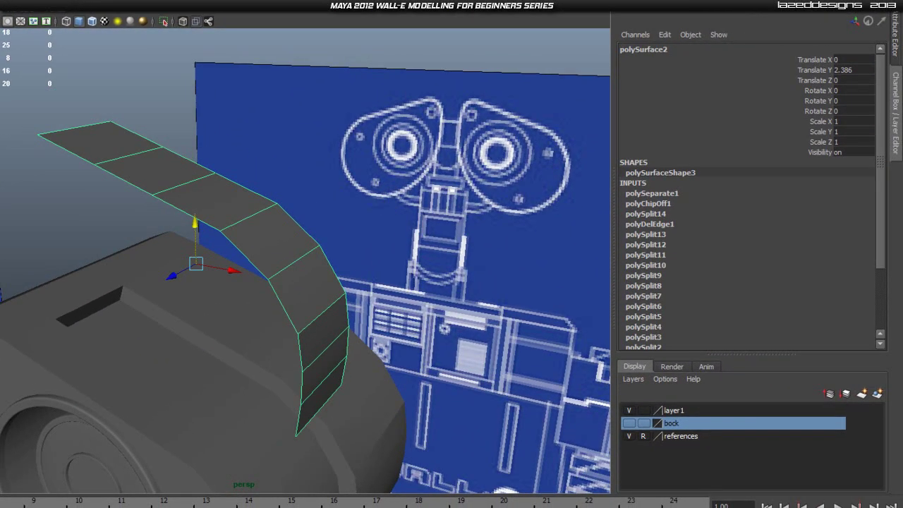
# Extrude all faces of the floor strip with an offset of -0.03
pyautogui.click(1, 2)
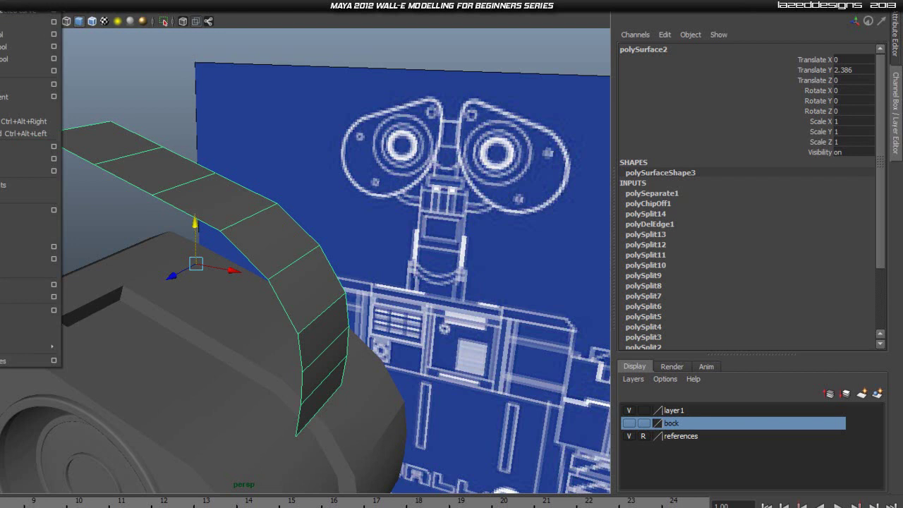
pyautogui.click(1, 2)
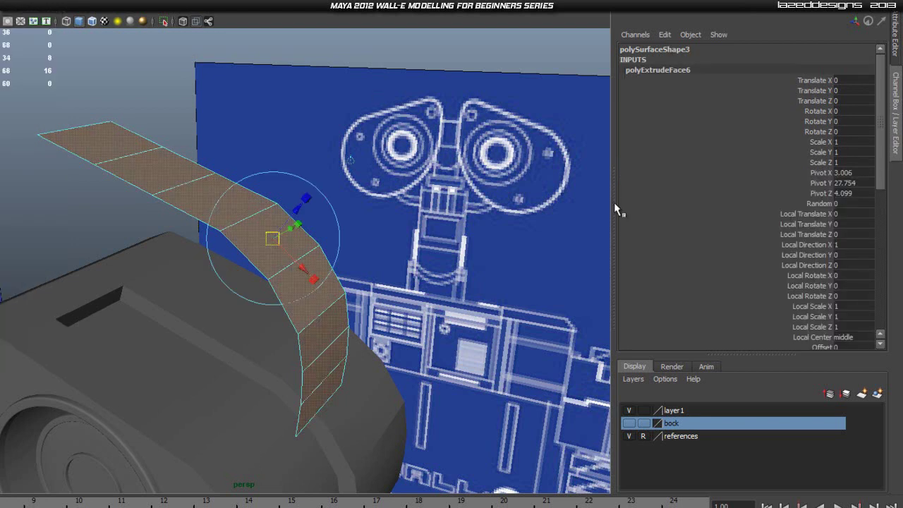
pyautogui.scroll(-3, 821, 269)
pyautogui.click(822, 261)
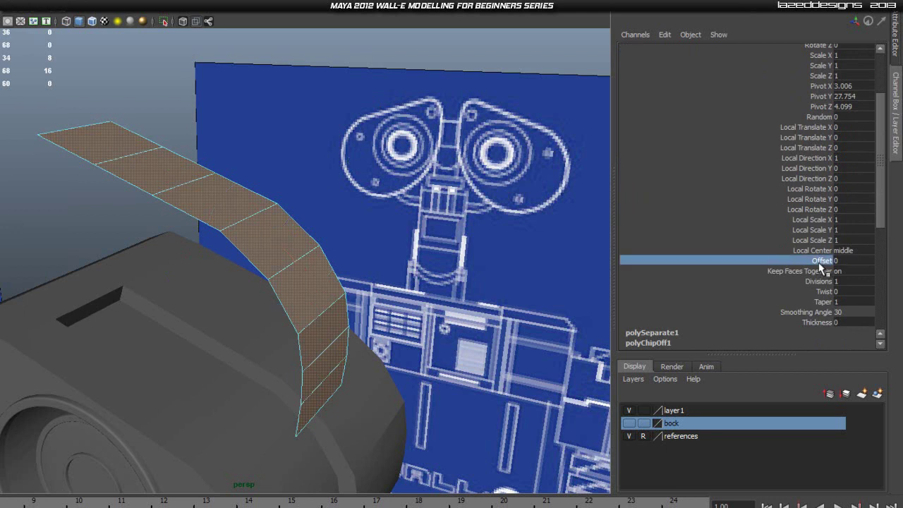
pyautogui.scroll(1, 315, 184)
pyautogui.keyDown('ctrl'); pyautogui.moveTo(373, 184); pyautogui.dragTo(371, 184, button='middle'); pyautogui.keyUp('ctrl')
pyautogui.scroll(2, 316, 190)
pyautogui.keyDown('alt'); pyautogui.moveTo(316, 191); pyautogui.dragTo(292, 205); pyautogui.keyUp('alt')
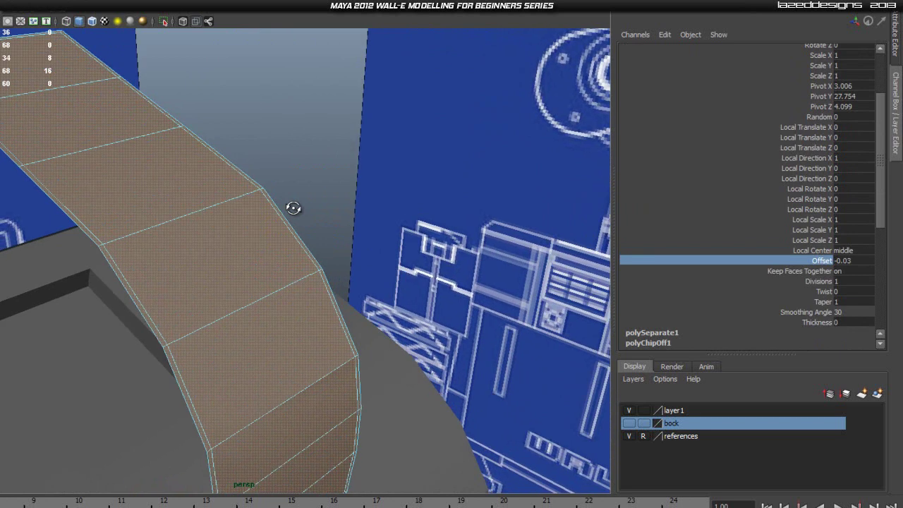
# Try offsets of -0.2, -0.1, -0.05 and -0.03 for the strip's border extrusion
pyautogui.click(866, 261)
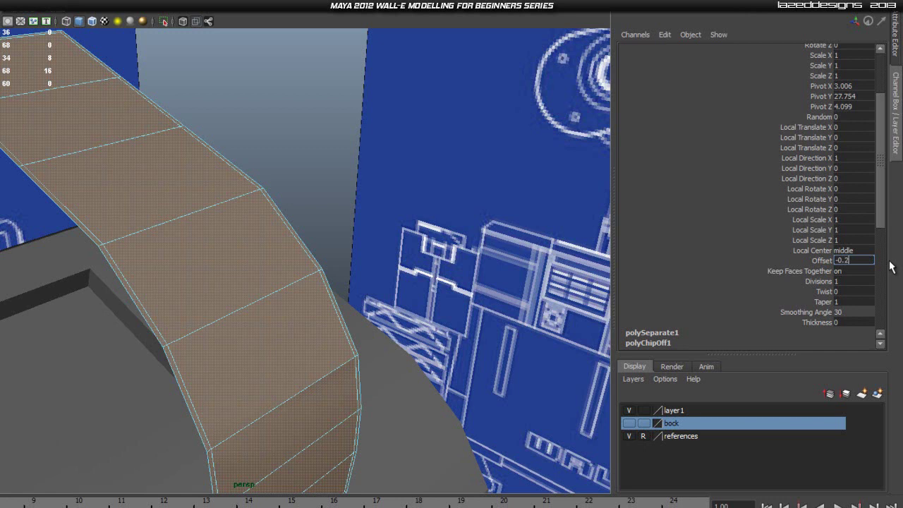
pyautogui.press('Return')
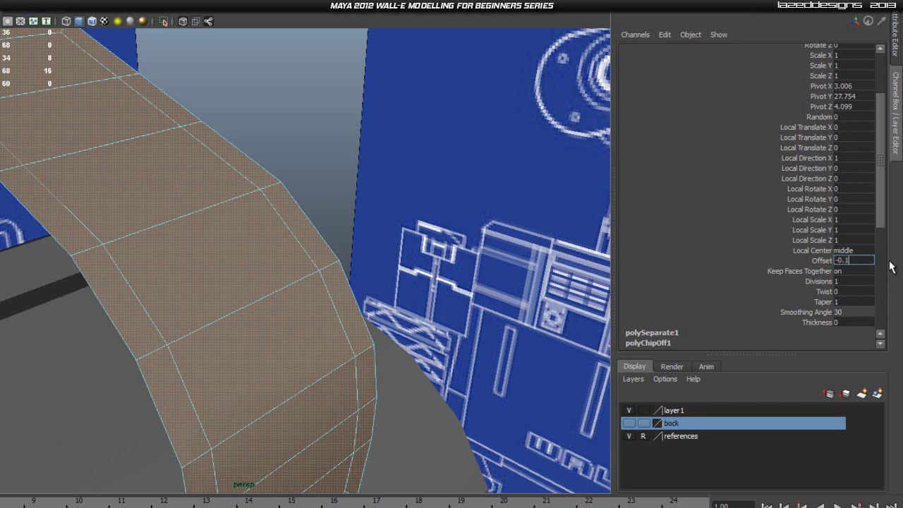
pyautogui.press('Return')
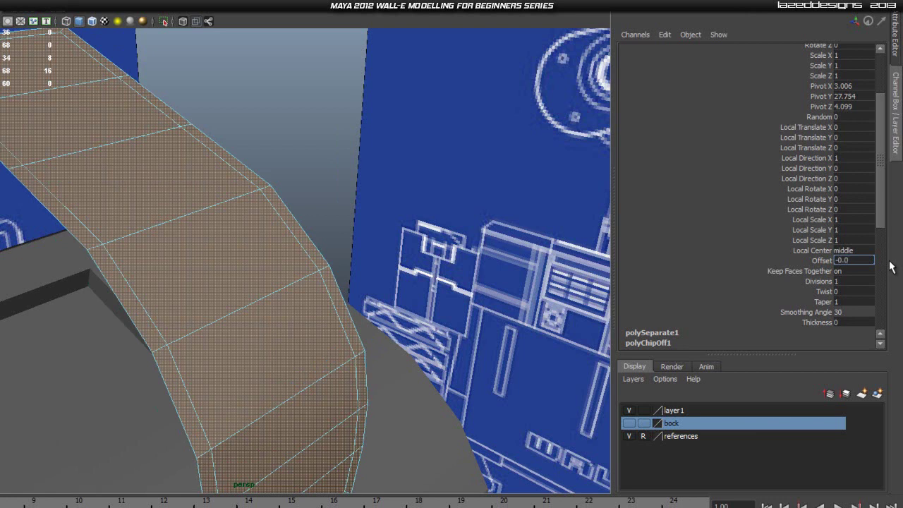
pyautogui.write('-0.05')
pyautogui.press('Return')
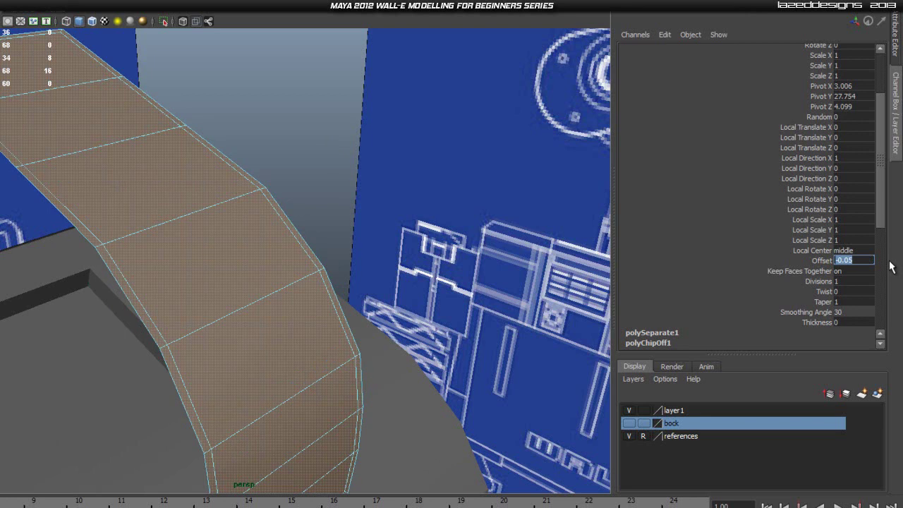
pyautogui.write('-0.03')
pyautogui.press('Return')
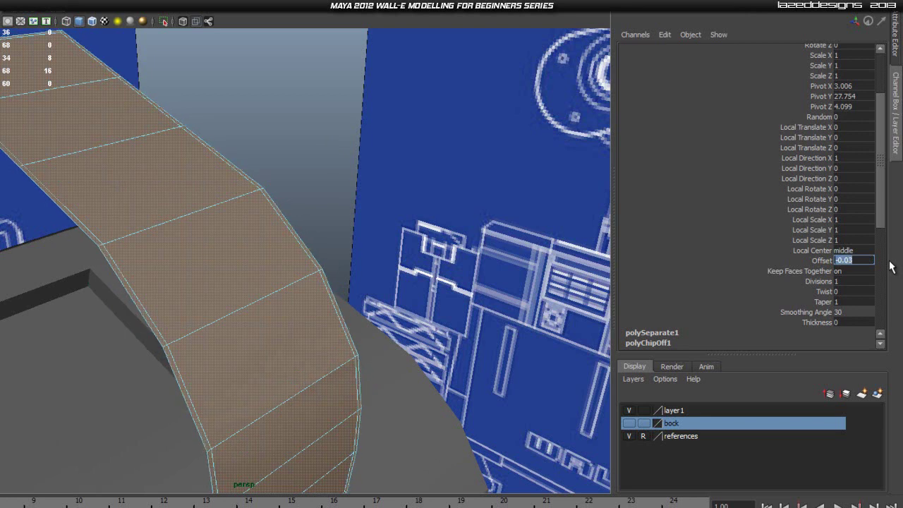
# Set the offset of the strip's border extrusion to -0.02
pyautogui.write('-0.02')
pyautogui.press('Return')
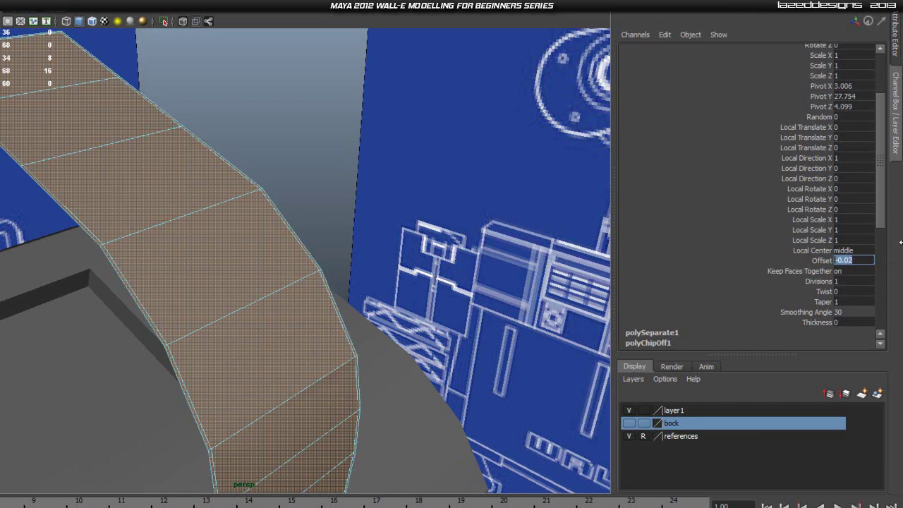
pyautogui.keyDown('alt'); pyautogui.moveTo(430, 242); pyautogui.dragTo(401, 260); pyautogui.keyUp('alt')
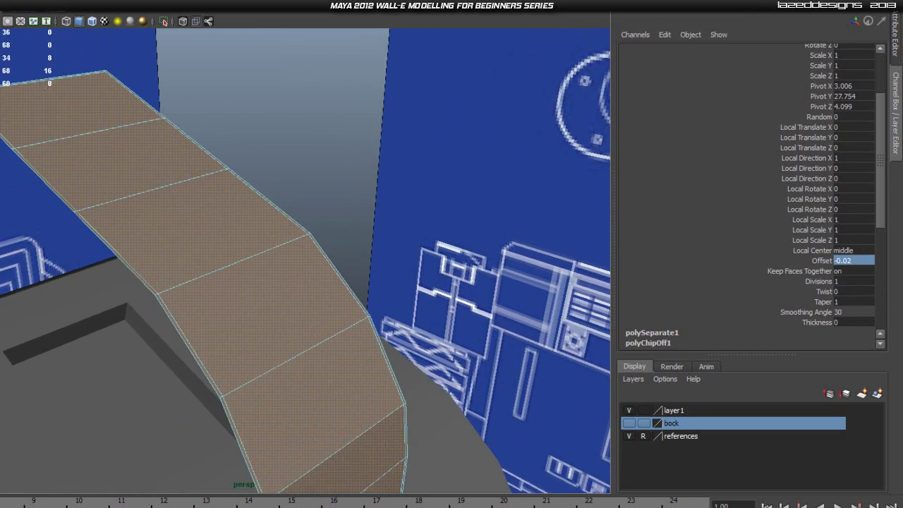
# Extrude the strip's selected faces again with a thickness of 0.02
pyautogui.click(2, 5)
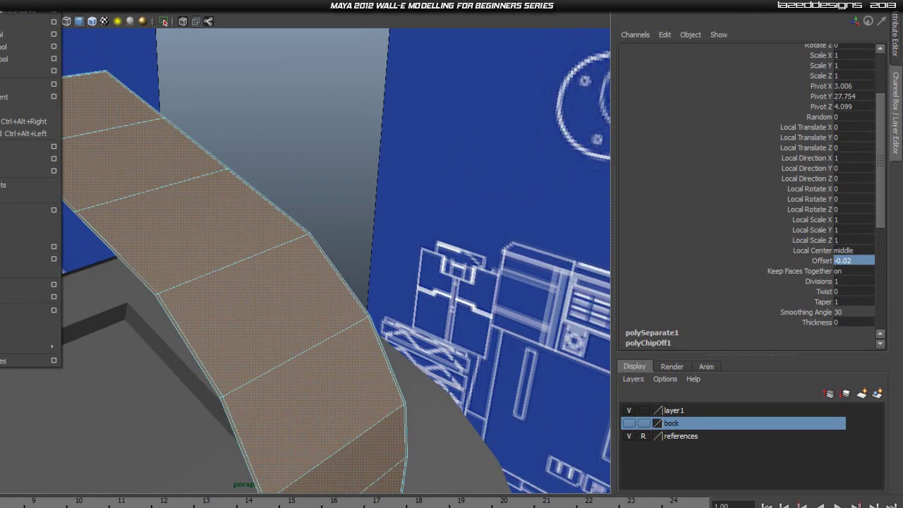
pyautogui.click(7, 2)
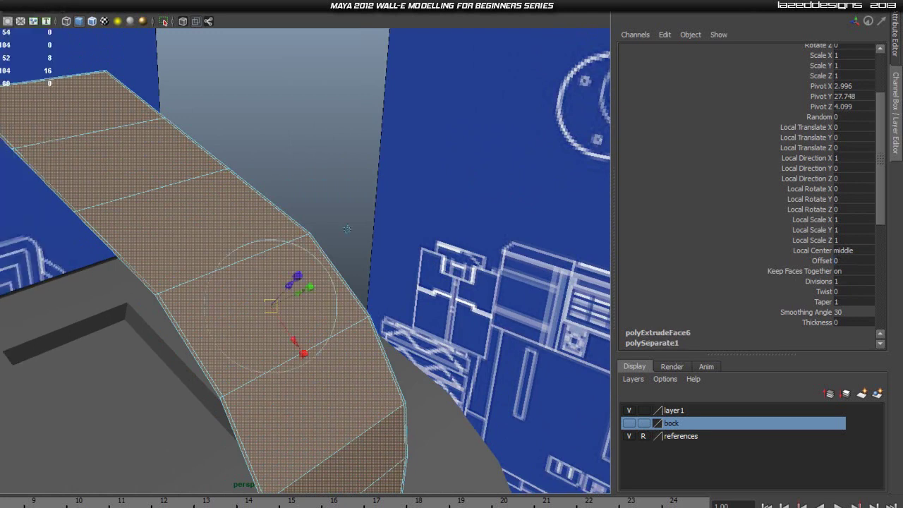
pyautogui.scroll(-2, 812, 301)
pyautogui.click(711, 264)
pyautogui.moveTo(383, 256); pyautogui.dragTo(378, 254, button='middle')
pyautogui.keyDown('alt'); pyautogui.moveTo(417, 287); pyautogui.dragTo(434, 247); pyautogui.keyUp('alt')
pyautogui.click(859, 264)
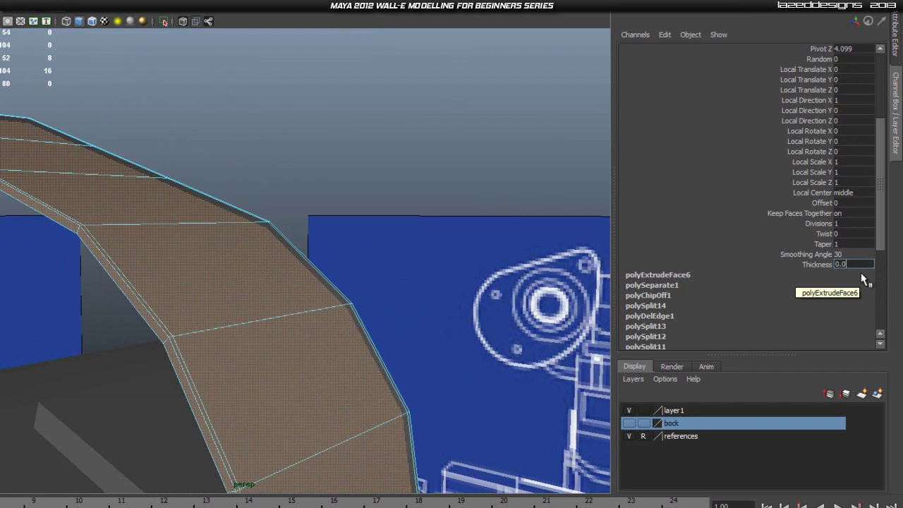
pyautogui.press('Return')
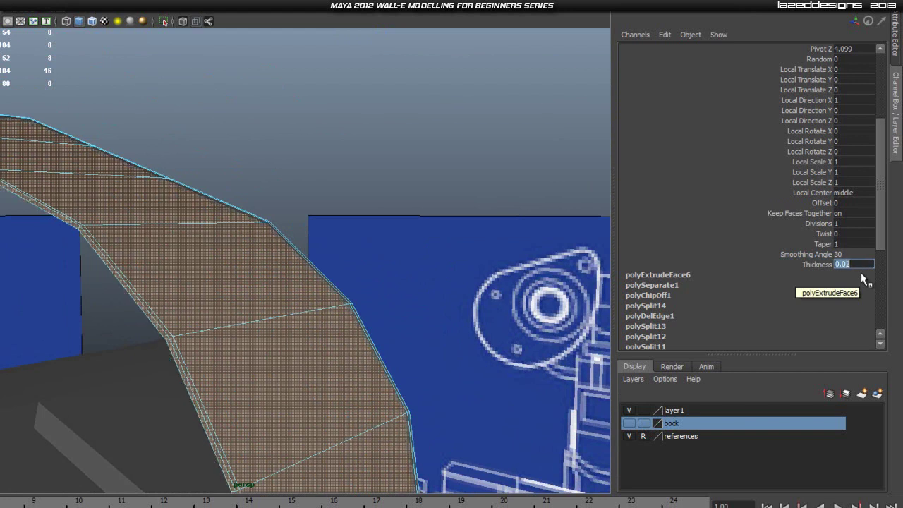
# Restore the strip's face selection and extrude the faces once more with a thickness of 0.12
pyautogui.click(392, 134)
pyautogui.keyDown('alt'); pyautogui.moveTo(310, 194); pyautogui.dragTo(374, 207); pyautogui.keyUp('alt')
pyautogui.hotkey('ctrl', 'z')
pyautogui.keyDown('alt'); pyautogui.moveTo(509, 128); pyautogui.dragTo(454, 146); pyautogui.keyUp('alt')
pyautogui.keyDown('alt'); pyautogui.moveTo(428, 244); pyautogui.dragTo(405, 246, button='right'); pyautogui.keyUp('alt')
pyautogui.keyDown('alt'); pyautogui.moveTo(416, 254); pyautogui.dragTo(443, 246); pyautogui.keyUp('alt')
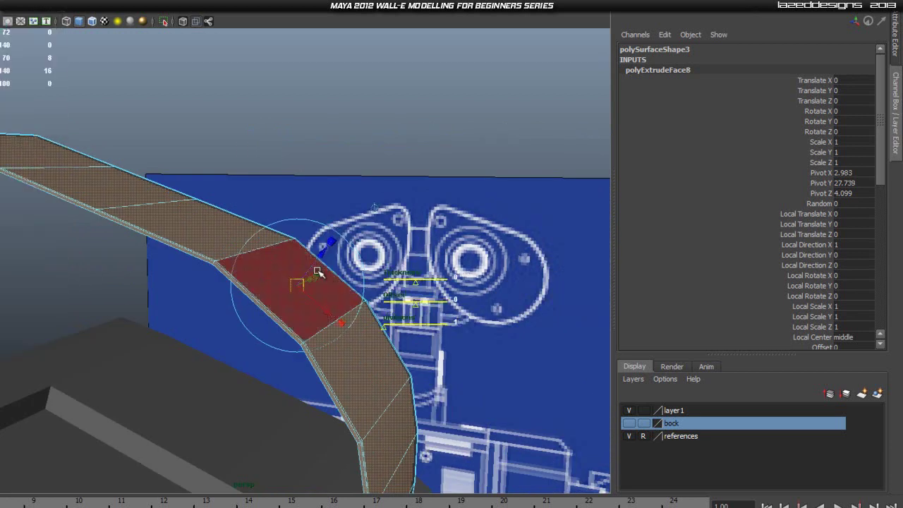
pyautogui.scroll(-3, 818, 316)
pyautogui.click(821, 323)
pyautogui.moveTo(427, 268)
pyautogui.mouseDown(button='middle')
pyautogui.moveTo(451, 267)
pyautogui.moveTo(433, 269)
pyautogui.mouseUp(button='middle')
pyautogui.keyDown('alt'); pyautogui.moveTo(414, 306); pyautogui.dragTo(419, 223); pyautogui.keyUp('alt')
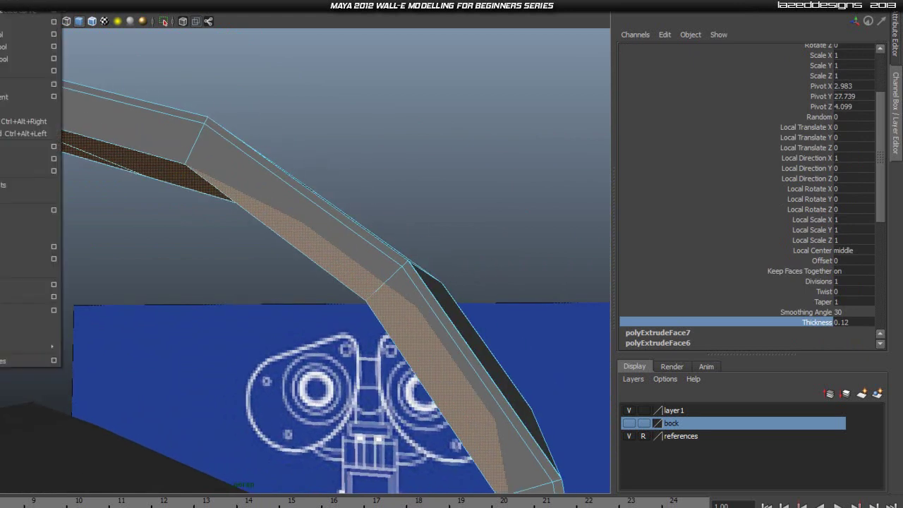
# Extrude the same faces by a further small thickness to add a supporting edge along the strip's side walls
pyautogui.scroll(-2, 737, 294)
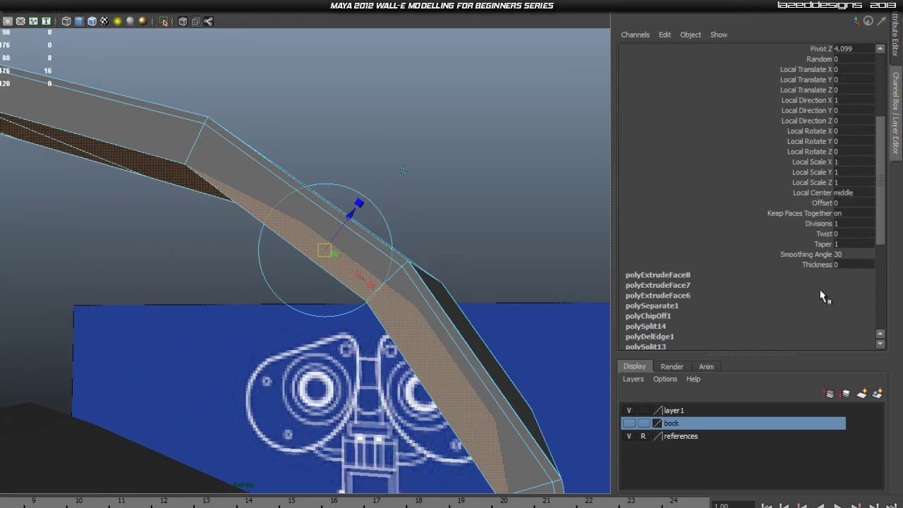
pyautogui.click(817, 262)
pyautogui.moveTo(496, 203); pyautogui.dragTo(496, 204, button='middle')
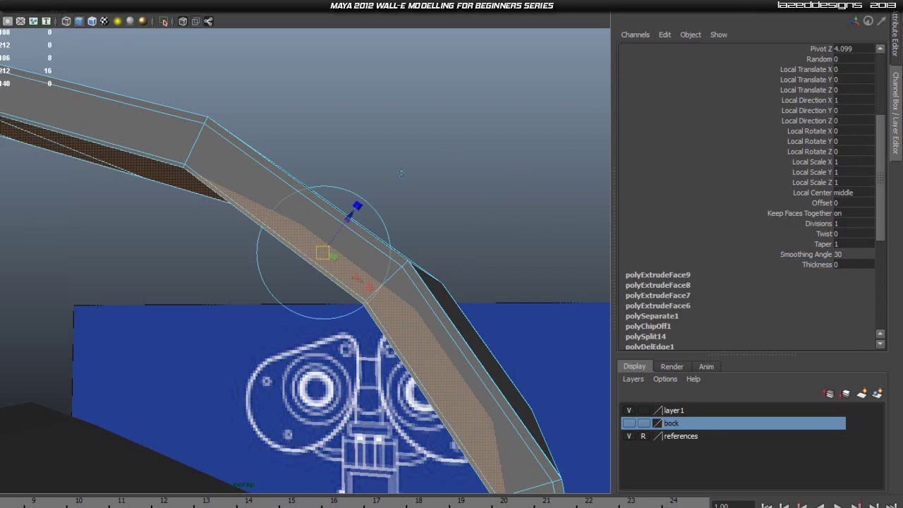
# Set the offset of the newest face extrusion to -0.02
pyautogui.click(848, 264)
pyautogui.click(845, 202)
pyautogui.write('-0.02')
pyautogui.press('Return')
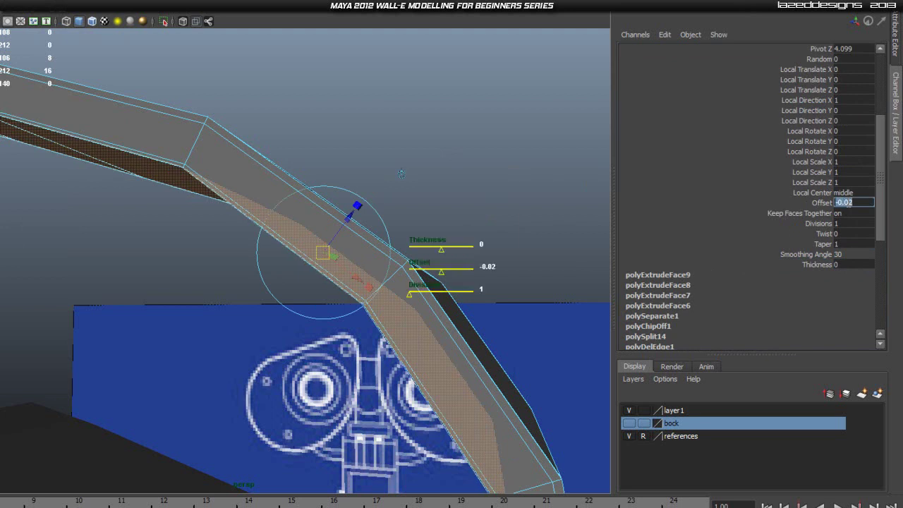
# Inspect the inset border up close and try an offset of 0.01 on the newest extrusion
pyautogui.keyDown('alt'); pyautogui.moveTo(369, 286); pyautogui.dragTo(445, 266); pyautogui.keyUp('alt')
pyautogui.keyDown('alt'); pyautogui.moveTo(445, 266); pyautogui.dragTo(437, 217, button='right'); pyautogui.keyUp('alt')
pyautogui.keyDown('alt'); pyautogui.moveTo(437, 217); pyautogui.dragTo(170, 339, button='middle'); pyautogui.keyUp('alt')
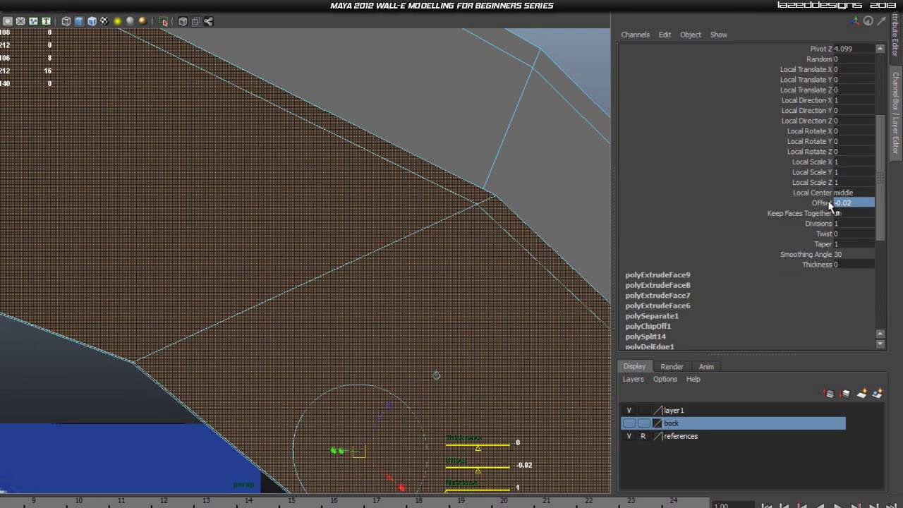
pyautogui.scroll(-3, 801, 209)
pyautogui.click(827, 175)
pyautogui.moveTo(569, 114); pyautogui.dragTo(574, 114, button='middle')
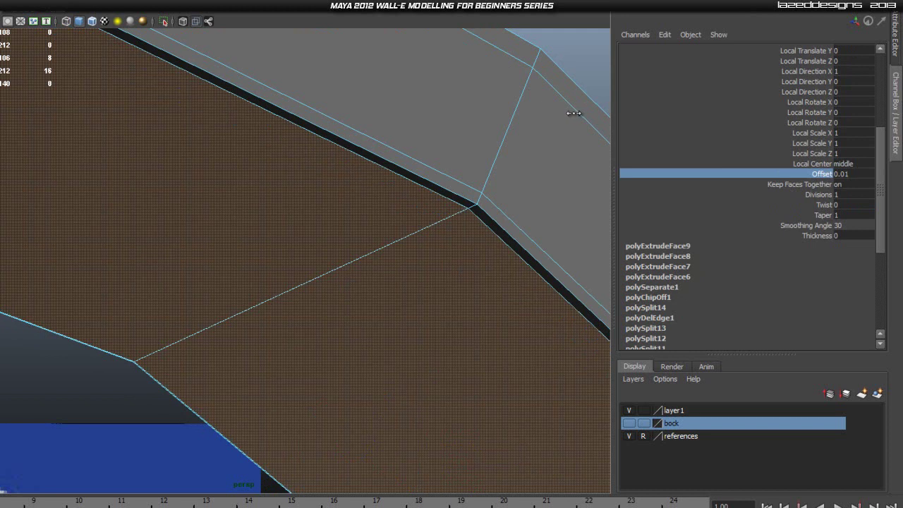
# Return the strip to object mode, check its shape with the smooth mesh preview, and restore the unsmoothed display
pyautogui.scroll(-3, 548, 175)
pyautogui.keyDown('alt'); pyautogui.moveTo(549, 175); pyautogui.dragTo(366, 268); pyautogui.keyUp('alt')
pyautogui.scroll(-3, 417, 247)
pyautogui.scroll(-3, 319, 282)
pyautogui.moveTo(151, 301); pyautogui.dragTo(211, 286, button='right')
pyautogui.click(349, 260)
pyautogui.click(173, 314)
pyautogui.press('3')
pyautogui.click(374, 287)
pyautogui.keyDown('alt'); pyautogui.moveTo(289, 335); pyautogui.dragTo(352, 376); pyautogui.keyUp('alt')
pyautogui.click(87, 306)
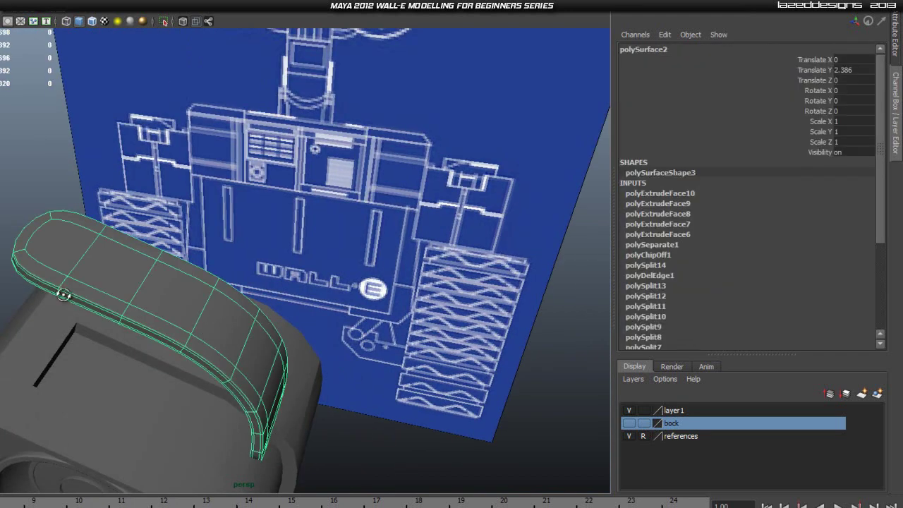
pyautogui.keyDown('alt'); pyautogui.moveTo(87, 306); pyautogui.dragTo(145, 288); pyautogui.keyUp('alt')
pyautogui.press('1')
# Examine the supporting edges around the strip's end corner and side wall at close range
pyautogui.keyDown('alt'); pyautogui.moveTo(38, 289); pyautogui.dragTo(200, 254, button='middle'); pyautogui.keyUp('alt')
pyautogui.scroll(3, 200, 254)
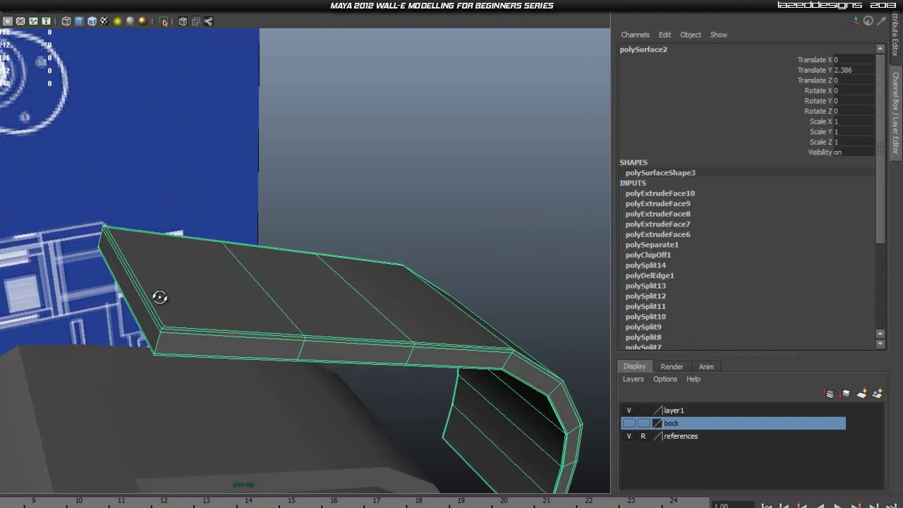
pyautogui.keyDown('alt'); pyautogui.moveTo(161, 296); pyautogui.dragTo(198, 297); pyautogui.keyUp('alt')
pyautogui.scroll(3, 216, 302)
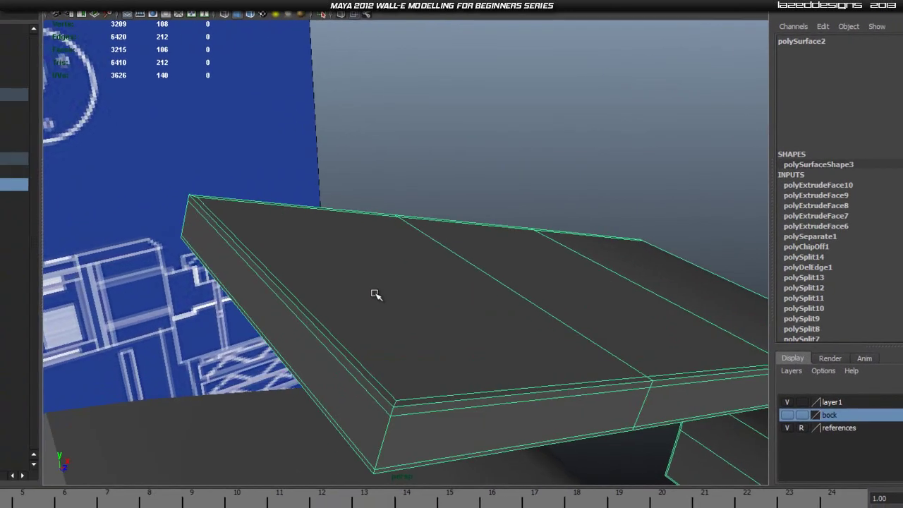
pyautogui.keyDown('alt'); pyautogui.moveTo(375, 293); pyautogui.dragTo(379, 264); pyautogui.keyUp('alt')
pyautogui.scroll(3, 375, 301)
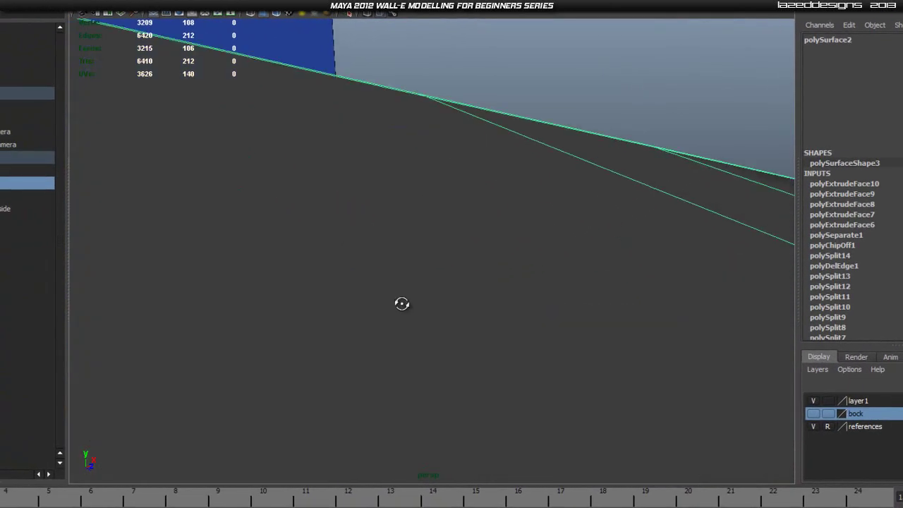
pyautogui.keyDown('alt'); pyautogui.moveTo(375, 301); pyautogui.dragTo(381, 300); pyautogui.keyUp('alt')
pyautogui.scroll(-3, 387, 296)
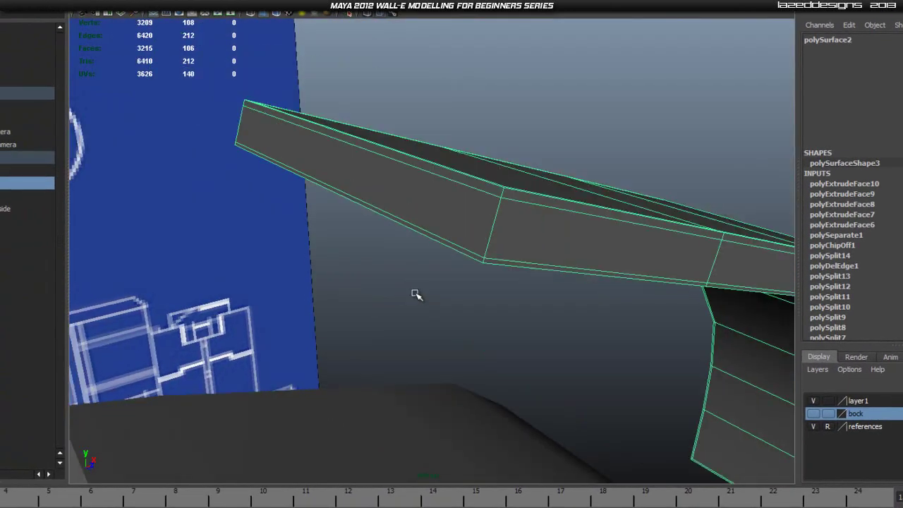
pyautogui.scroll(2, 415, 293)
pyautogui.keyDown('alt'); pyautogui.moveTo(482, 244); pyautogui.dragTo(428, 292, button='middle'); pyautogui.keyUp('alt')
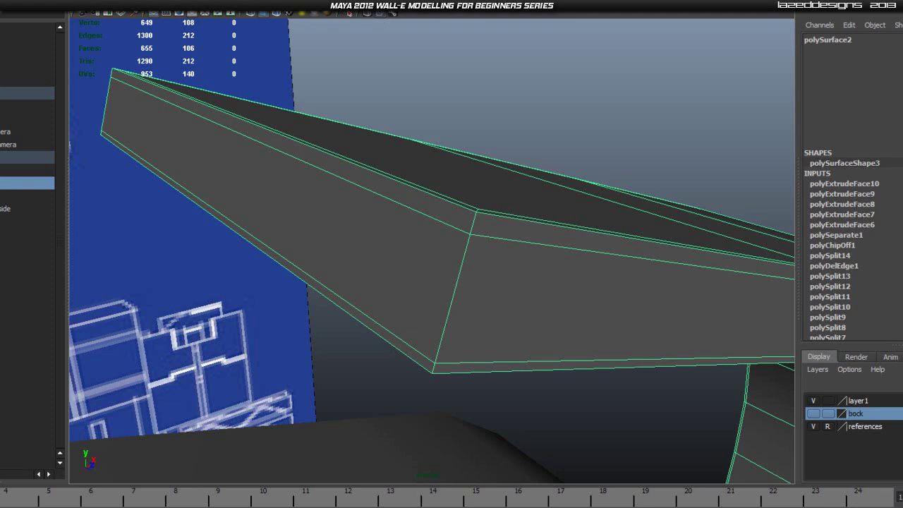
# Start the Interactive Split Tool on the strip and examine its end corners and side edges for places to cut
pyautogui.click(127, 1)
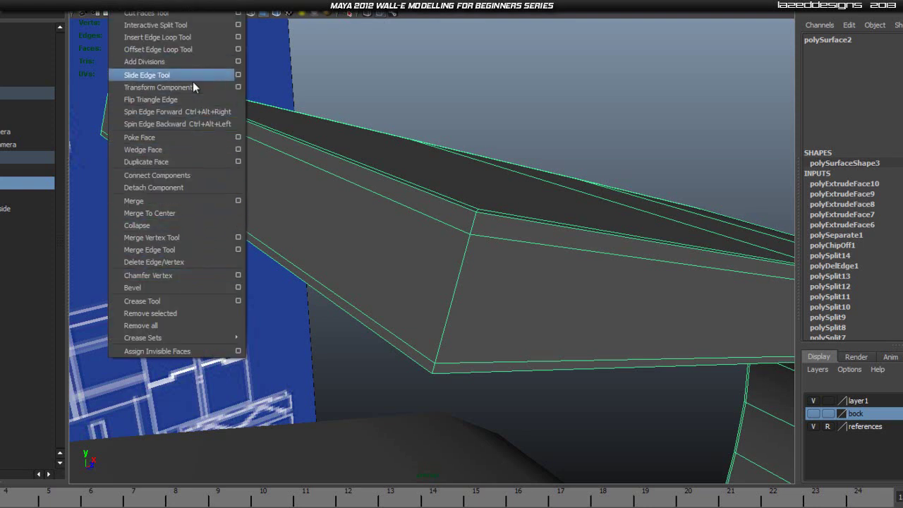
pyautogui.click(153, 27)
pyautogui.keyDown('alt'); pyautogui.moveTo(483, 242); pyautogui.dragTo(414, 259); pyautogui.keyUp('alt')
pyautogui.keyDown('alt'); pyautogui.moveTo(368, 249); pyautogui.dragTo(447, 266, button='middle'); pyautogui.keyUp('alt')
pyautogui.scroll(1, 423, 261)
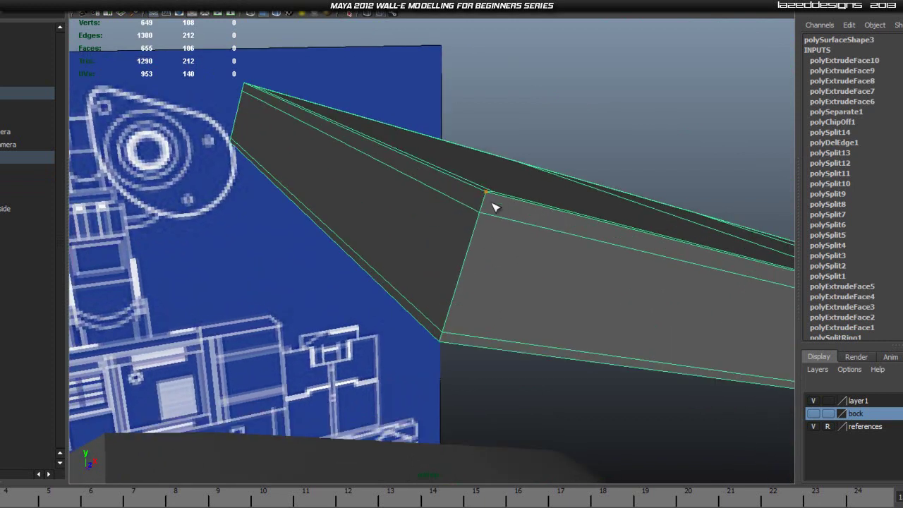
pyautogui.keyDown('alt'); pyautogui.moveTo(471, 212); pyautogui.dragTo(462, 214); pyautogui.keyUp('alt')
pyautogui.scroll(-2, 445, 221)
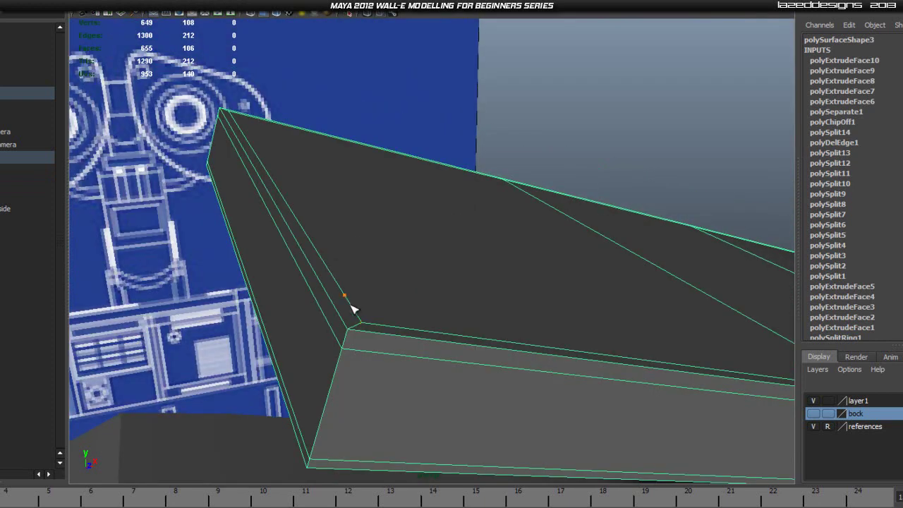
pyautogui.scroll(-2, 416, 328)
pyautogui.keyDown('alt'); pyautogui.moveTo(415, 326); pyautogui.dragTo(436, 317); pyautogui.keyUp('alt')
pyautogui.keyDown('alt'); pyautogui.moveTo(593, 293); pyautogui.dragTo(534, 301, button='middle'); pyautogui.keyUp('alt')
pyautogui.keyDown('alt'); pyautogui.moveTo(533, 301); pyautogui.dragTo(315, 313); pyautogui.keyUp('alt')
pyautogui.keyDown('alt'); pyautogui.moveTo(486, 317); pyautogui.dragTo(603, 237, button='middle'); pyautogui.keyUp('alt')
pyautogui.keyDown('alt'); pyautogui.moveTo(205, 248); pyautogui.dragTo(272, 263); pyautogui.keyUp('alt')
pyautogui.keyDown('alt'); pyautogui.moveTo(571, 227); pyautogui.dragTo(270, 232); pyautogui.keyUp('alt')
# Examine the strip's bends and both ends in the front view for its segment layout
pyautogui.press('space')
pyautogui.moveTo(335, 217); pyautogui.dragTo(341, 215)
pyautogui.scroll(-3, 443, 176)
pyautogui.moveTo(435, 151)
pyautogui.keyDown('alt'); pyautogui.mouseDown(button='middle')
pyautogui.moveTo(444, 278)
pyautogui.moveTo(413, 224)
pyautogui.moveTo(406, 175)
pyautogui.mouseUp(button='middle'); pyautogui.keyUp('alt')
pyautogui.scroll(1, 425, 252)
pyautogui.scroll(9, 421, 249)
pyautogui.press('space')
pyautogui.moveTo(406, 176)
pyautogui.mouseDown()
pyautogui.moveTo(411, 221)
pyautogui.moveTo(410, 210)
pyautogui.mouseUp()
pyautogui.keyDown('alt'); pyautogui.moveTo(572, 168); pyautogui.dragTo(424, 325, button='middle'); pyautogui.keyUp('alt')
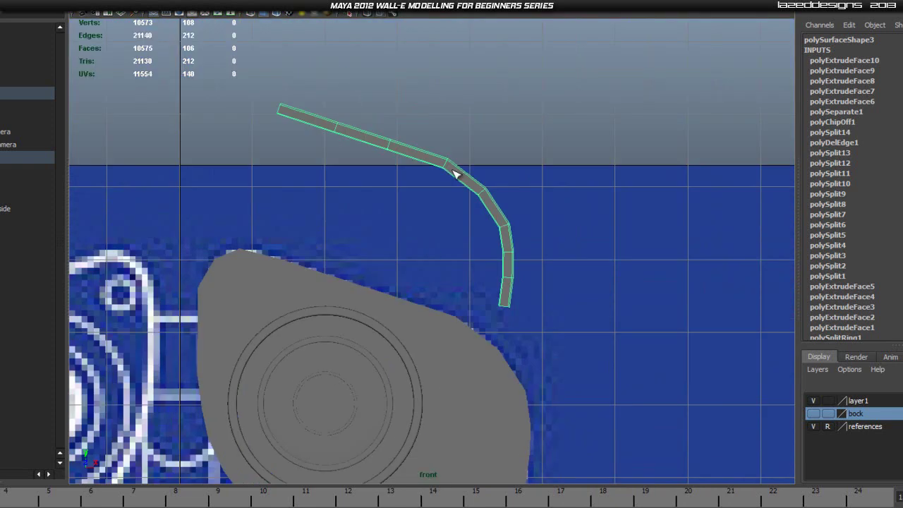
pyautogui.scroll(5, 448, 180)
pyautogui.scroll(4, 483, 200)
pyautogui.keyDown('alt'); pyautogui.moveTo(539, 218); pyautogui.dragTo(489, 211, button='middle'); pyautogui.keyUp('alt')
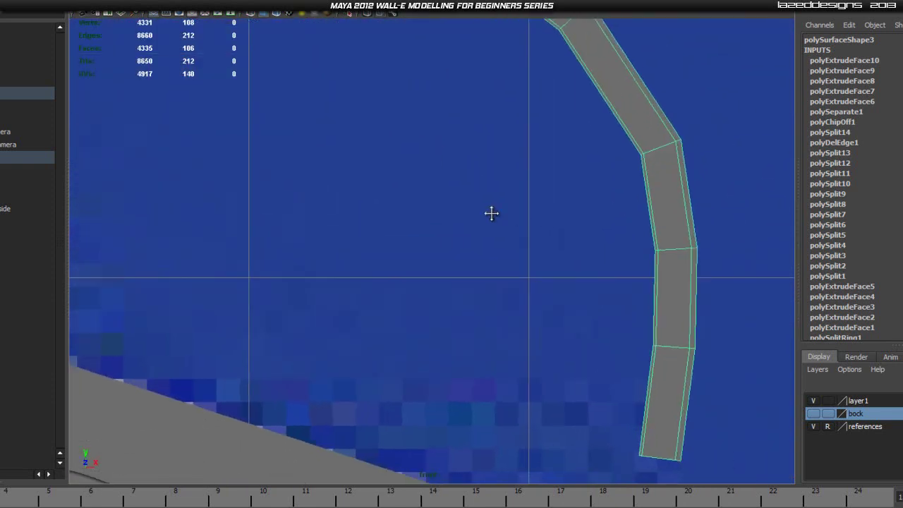
pyautogui.keyDown('alt'); pyautogui.moveTo(513, 56); pyautogui.dragTo(470, 260, button='middle'); pyautogui.keyUp('alt')
pyautogui.keyDown('alt'); pyautogui.moveTo(339, 199); pyautogui.dragTo(442, 409, button='middle'); pyautogui.keyUp('alt')
pyautogui.keyDown('alt'); pyautogui.moveTo(215, 243); pyautogui.dragTo(345, 331, button='middle'); pyautogui.keyUp('alt')
# Return to the perspective view and examine the inset vertices at the strip's end corner up close
pyautogui.press('space')
pyautogui.moveTo(346, 263); pyautogui.dragTo(347, 242)
pyautogui.keyDown('alt'); pyautogui.moveTo(351, 287); pyautogui.dragTo(417, 299); pyautogui.keyUp('alt')
pyautogui.keyDown('alt'); pyautogui.moveTo(245, 187); pyautogui.dragTo(276, 217, button='middle'); pyautogui.keyUp('alt')
pyautogui.keyDown('alt'); pyautogui.moveTo(296, 282); pyautogui.dragTo(420, 288); pyautogui.keyUp('alt')
pyautogui.keyDown('alt'); pyautogui.moveTo(186, 216); pyautogui.dragTo(221, 246, button='middle'); pyautogui.keyUp('alt')
pyautogui.scroll(4, 221, 246)
pyautogui.keyDown('alt'); pyautogui.moveTo(309, 239); pyautogui.dragTo(332, 312); pyautogui.keyUp('alt')
pyautogui.scroll(3, 343, 308)
pyautogui.keyDown('alt'); pyautogui.moveTo(341, 248); pyautogui.dragTo(370, 280, button='middle'); pyautogui.keyUp('alt')
pyautogui.scroll(3, 425, 313)
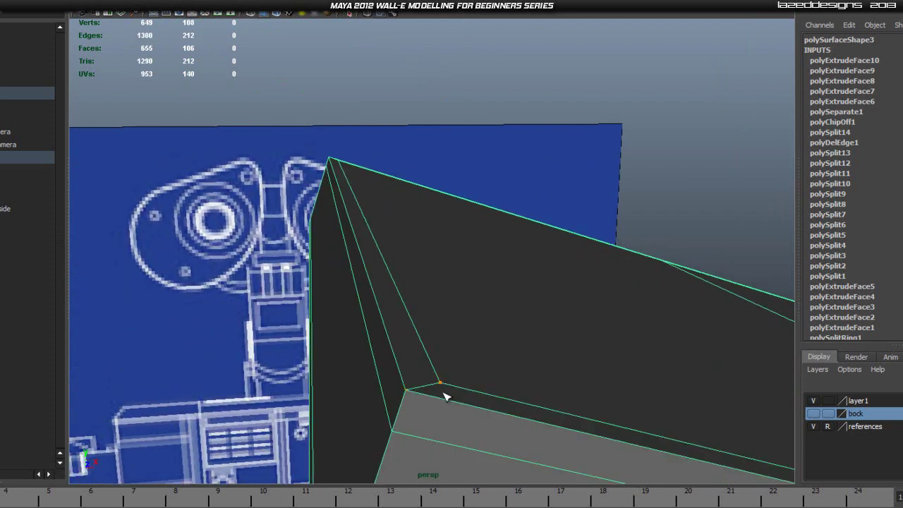
pyautogui.scroll(-3, 452, 400)
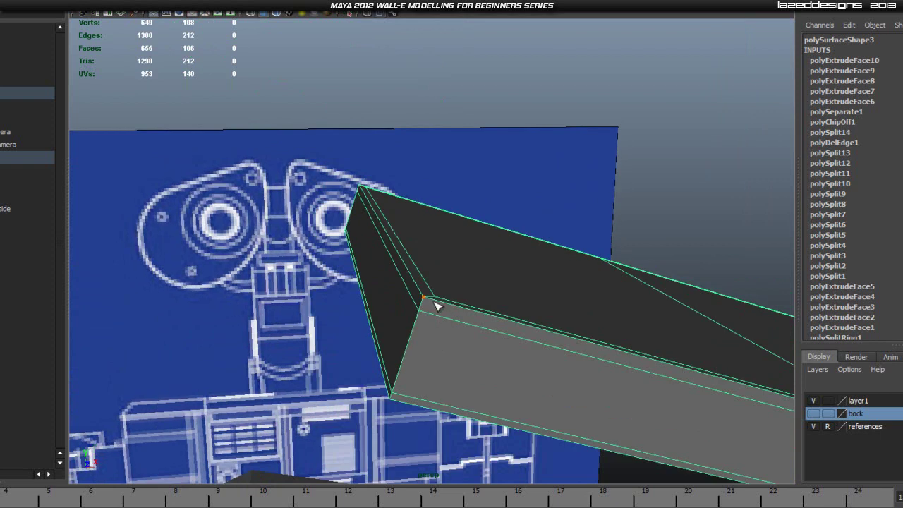
# Try to split the strip's side wall from the inset corner down to the bottom edge, and undo the cut
pyautogui.click(411, 401)
pyautogui.moveTo(412, 400); pyautogui.dragTo(407, 401)
pyautogui.scroll(3, 409, 415)
pyautogui.keyDown('alt'); pyautogui.moveTo(411, 417); pyautogui.dragTo(408, 363, button='middle'); pyautogui.keyUp('alt')
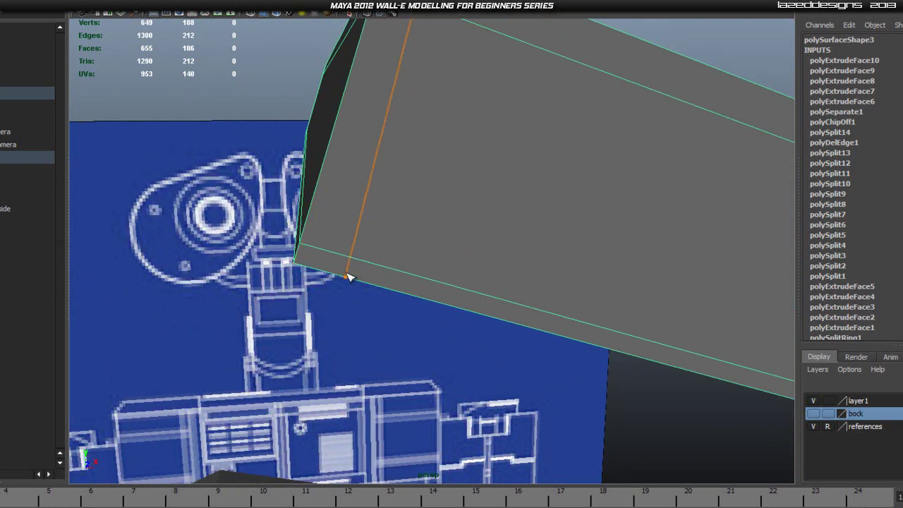
pyautogui.click(347, 274)
pyautogui.scroll(-3, 287, 194)
pyautogui.keyDown('alt'); pyautogui.moveTo(343, 205); pyautogui.dragTo(348, 221); pyautogui.keyUp('alt')
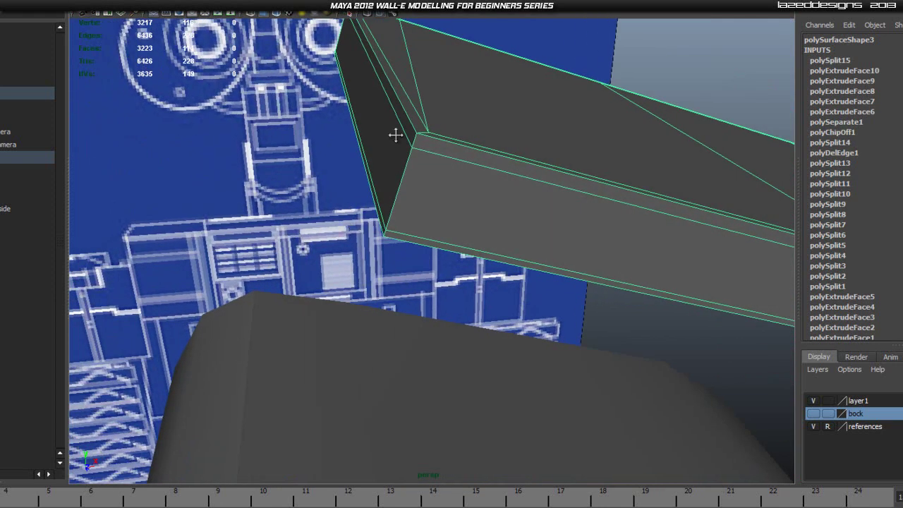
pyautogui.scroll(3, 390, 132)
pyautogui.keyDown('alt'); pyautogui.moveTo(390, 131); pyautogui.dragTo(381, 205, button='middle'); pyautogui.keyUp('alt')
pyautogui.hotkey('ctrl', 'z')
# Return the strip to object mode, check its end corner with the smooth mesh preview, and restore the unsmoothed display
pyautogui.scroll(-3, 406, 272)
pyautogui.moveTo(440, 294); pyautogui.dragTo(509, 277, button='right')
pyautogui.click(550, 187)
pyautogui.click(627, 334)
pyautogui.press('3')
pyautogui.click(715, 185)
pyautogui.keyDown('alt'); pyautogui.moveTo(601, 324); pyautogui.dragTo(633, 351); pyautogui.keyUp('alt')
pyautogui.click(433, 304)
pyautogui.press('1')
pyautogui.keyDown('alt'); pyautogui.moveTo(433, 303); pyautogui.dragTo(336, 260); pyautogui.keyUp('alt')
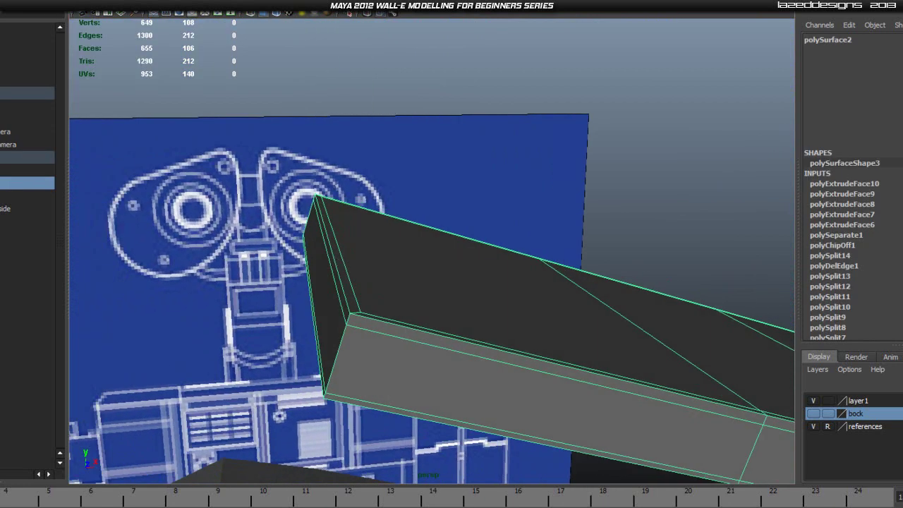
# Insert an edge loop around the strip close to its end corner with the Insert Edge Loop Tool
pyautogui.click(125, 1)
pyautogui.click(179, 37)
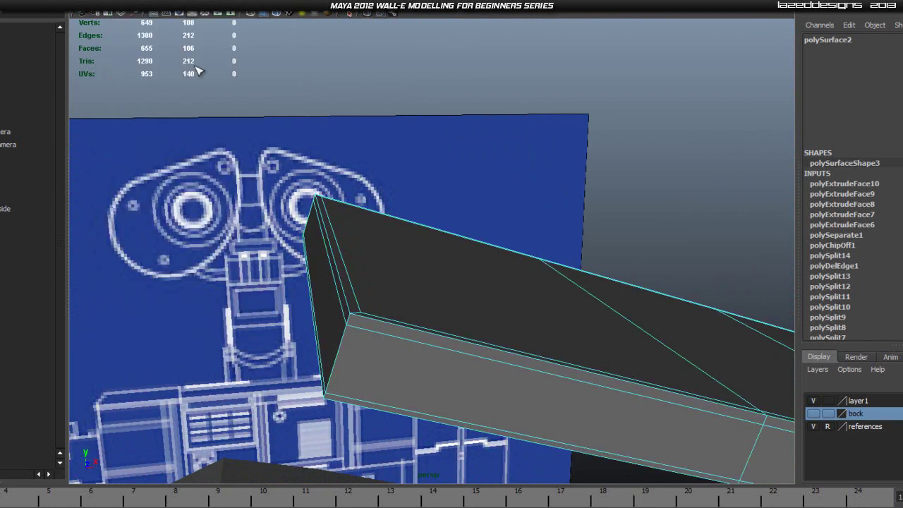
pyautogui.moveTo(359, 329); pyautogui.dragTo(351, 333)
pyautogui.scroll(4, 214, 286)
pyautogui.keyDown('alt'); pyautogui.moveTo(212, 289); pyautogui.dragTo(226, 318); pyautogui.keyUp('alt')
pyautogui.scroll(-3, 213, 302)
pyautogui.scroll(3, 200, 298)
pyautogui.keyDown('alt'); pyautogui.moveTo(205, 293); pyautogui.dragTo(226, 287, button='middle'); pyautogui.keyUp('alt')
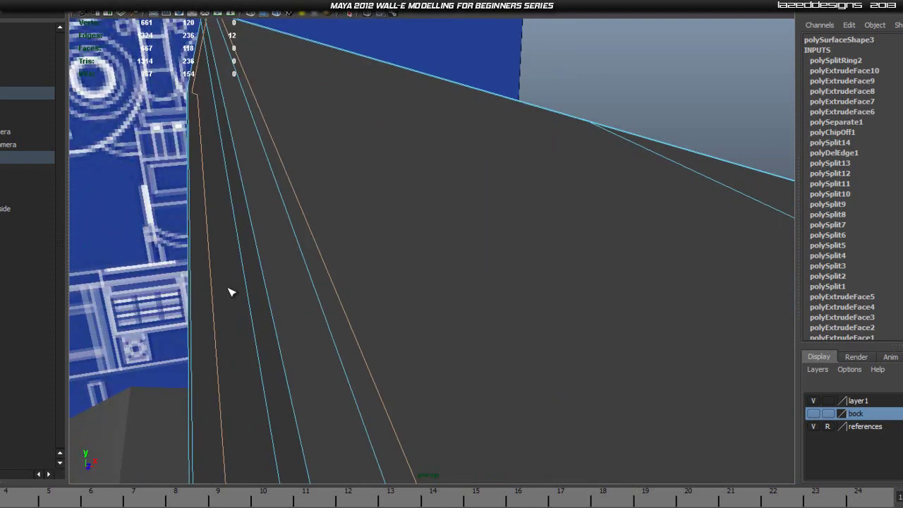
pyautogui.scroll(-2, 244, 292)
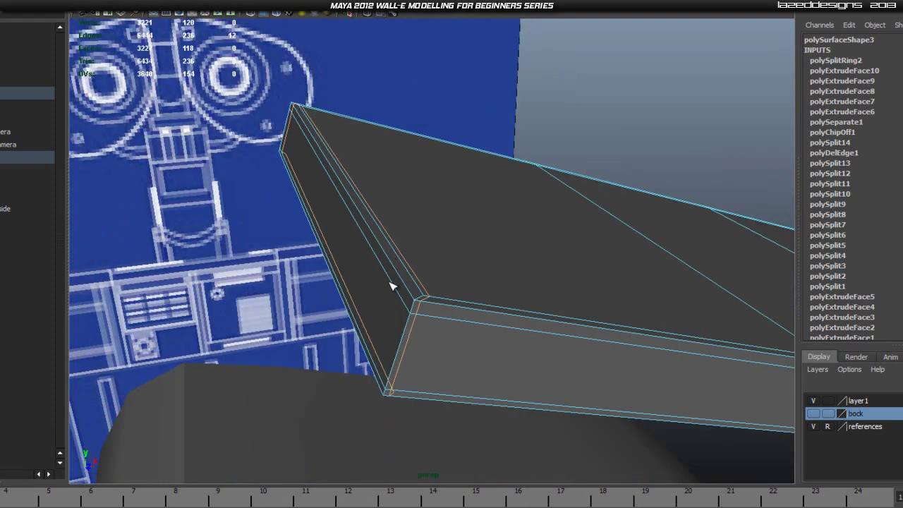
pyautogui.keyDown('alt'); pyautogui.moveTo(384, 316); pyautogui.dragTo(378, 323); pyautogui.keyUp('alt')
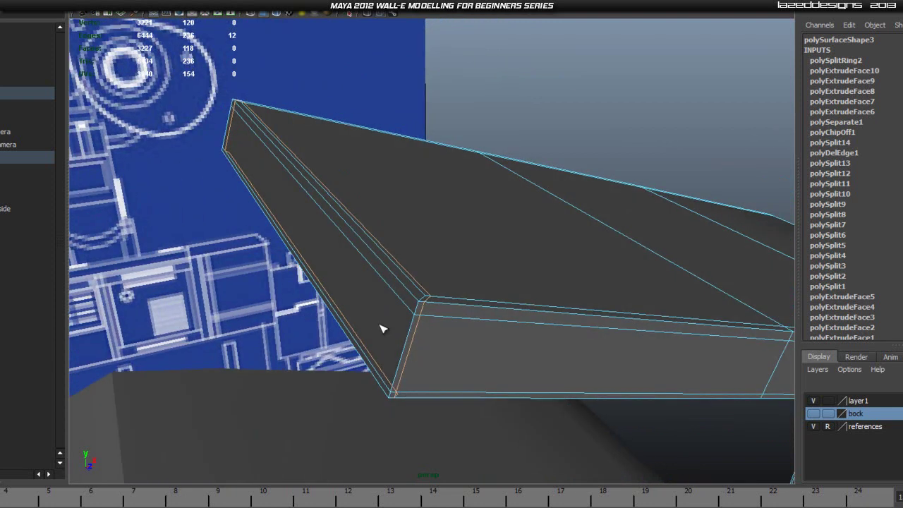
# Leave edge loop editing, preview the strip smoothed to judge the tightened corner, and switch the smoothing off again
pyautogui.moveTo(463, 328); pyautogui.dragTo(502, 319, button='right')
pyautogui.click(499, 334)
pyautogui.press('3')
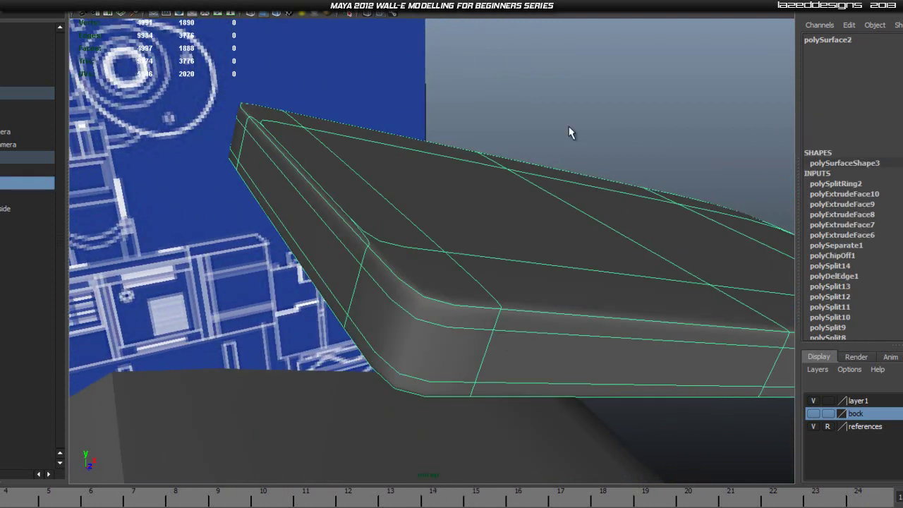
pyautogui.click(521, 138)
pyautogui.scroll(-3, 526, 220)
pyautogui.keyDown('alt'); pyautogui.moveTo(529, 225); pyautogui.dragTo(427, 298); pyautogui.keyUp('alt')
pyautogui.click(461, 284)
pyautogui.press('1')
pyautogui.click(543, 169)
# Start an Interactive Split at the inset corner vertex of the end wall and run it toward the wall's bottom edge
pyautogui.keyDown('alt'); pyautogui.moveTo(541, 217); pyautogui.dragTo(383, 272); pyautogui.keyUp('alt')
pyautogui.click(383, 273)
pyautogui.scroll(1, 284, 254)
pyautogui.keyDown('alt'); pyautogui.moveTo(284, 254); pyautogui.dragTo(414, 264); pyautogui.keyUp('alt')
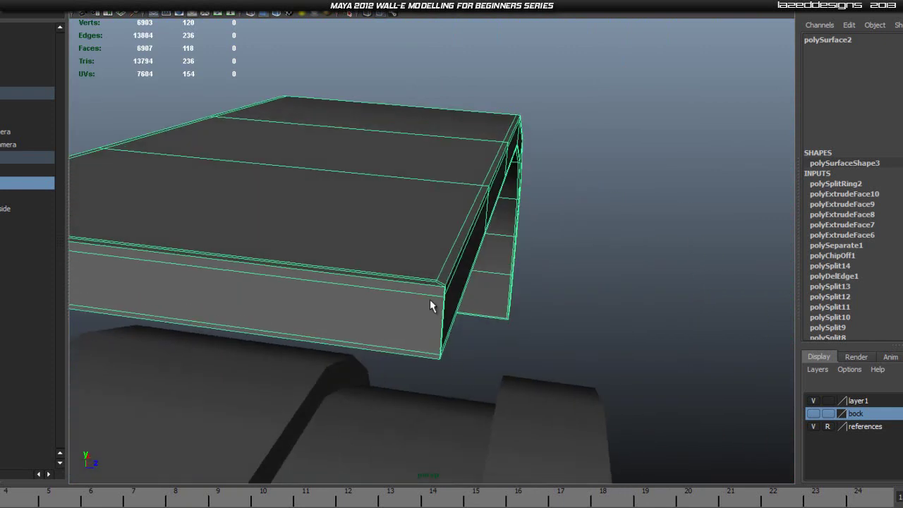
pyautogui.scroll(1, 428, 305)
pyautogui.scroll(1, 427, 301)
pyautogui.keyDown('alt'); pyautogui.moveTo(428, 310); pyautogui.dragTo(404, 303); pyautogui.keyUp('alt')
pyautogui.scroll(1, 438, 310)
pyautogui.scroll(-1, 442, 320)
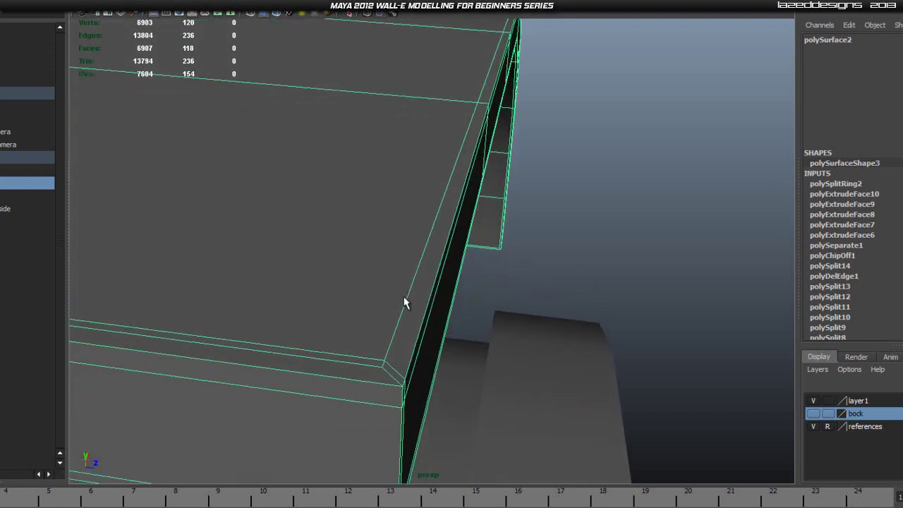
pyautogui.click(129, 2)
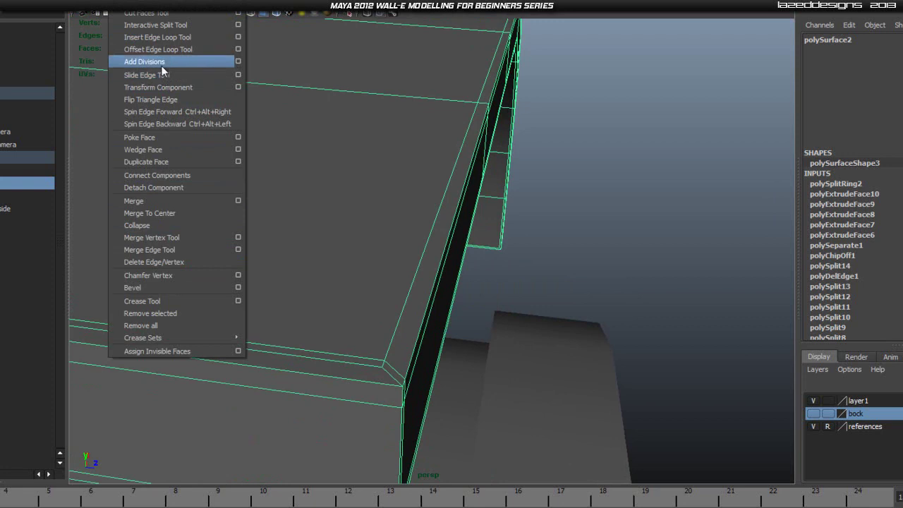
pyautogui.click(167, 26)
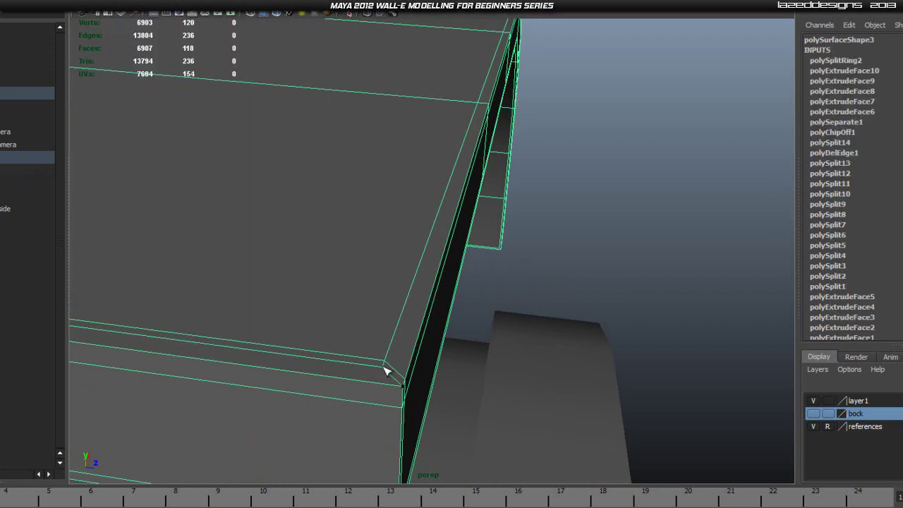
pyautogui.click(384, 374)
pyautogui.scroll(-2, 327, 430)
pyautogui.keyDown('alt'); pyautogui.moveTo(337, 389); pyautogui.dragTo(333, 327, button='middle'); pyautogui.keyUp('alt')
pyautogui.keyDown('alt'); pyautogui.moveTo(333, 328); pyautogui.dragTo(346, 305); pyautogui.keyUp('alt')
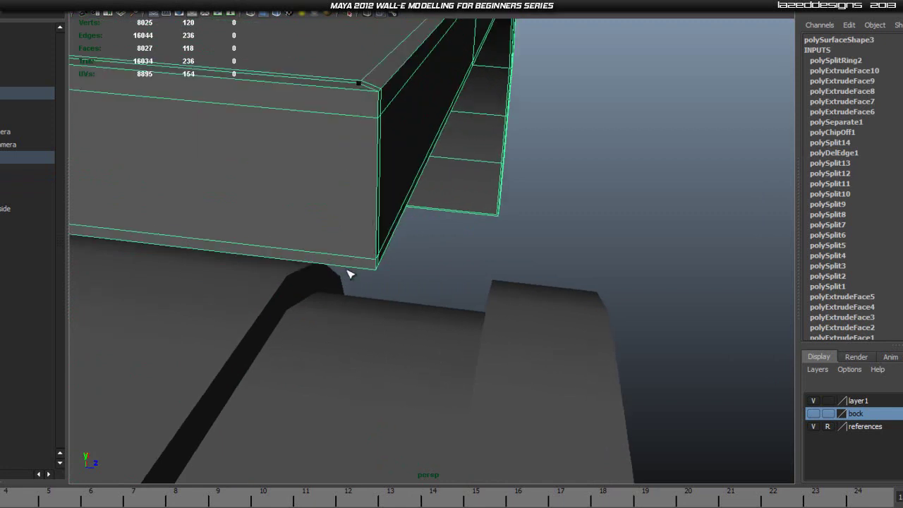
pyautogui.click(337, 264)
# Set the split tool's magnet tolerance to 0.05 and complete the cut straight down to the end wall's bottom edge
pyautogui.click(126, 2)
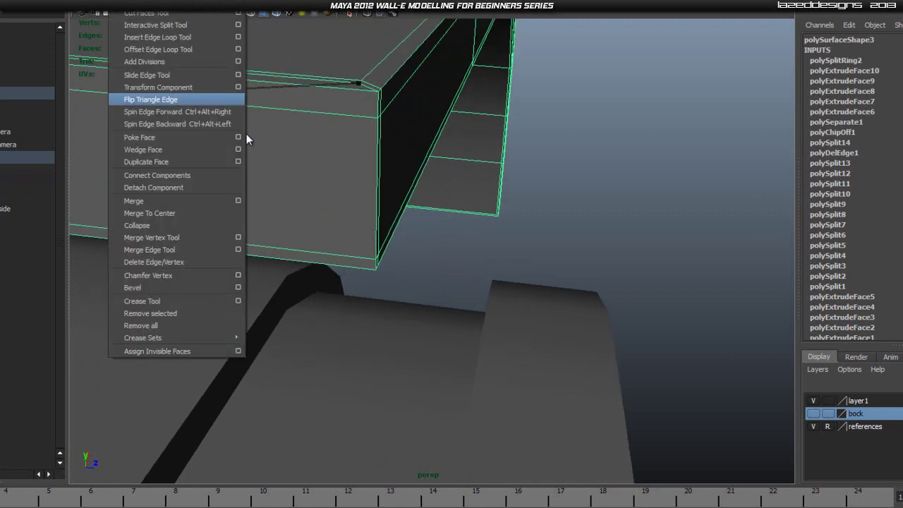
pyautogui.click(237, 24)
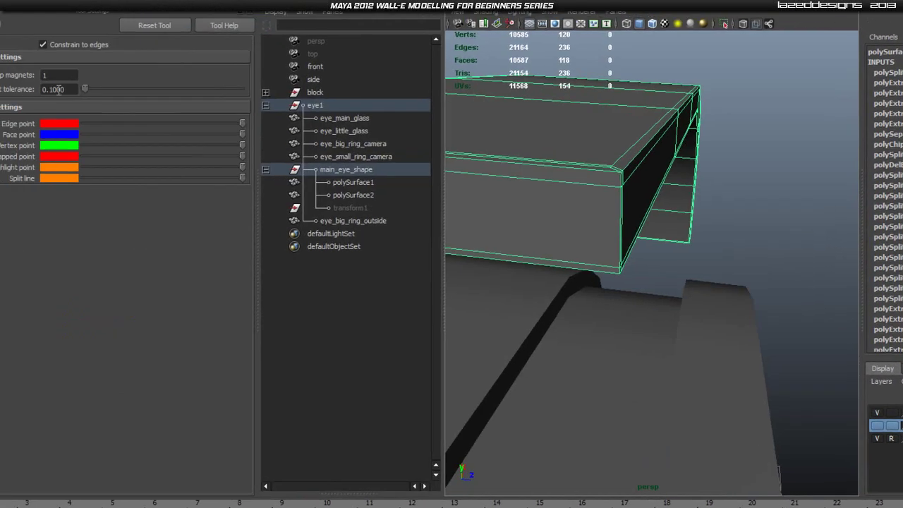
pyautogui.moveTo(128, 98); pyautogui.dragTo(46, 90)
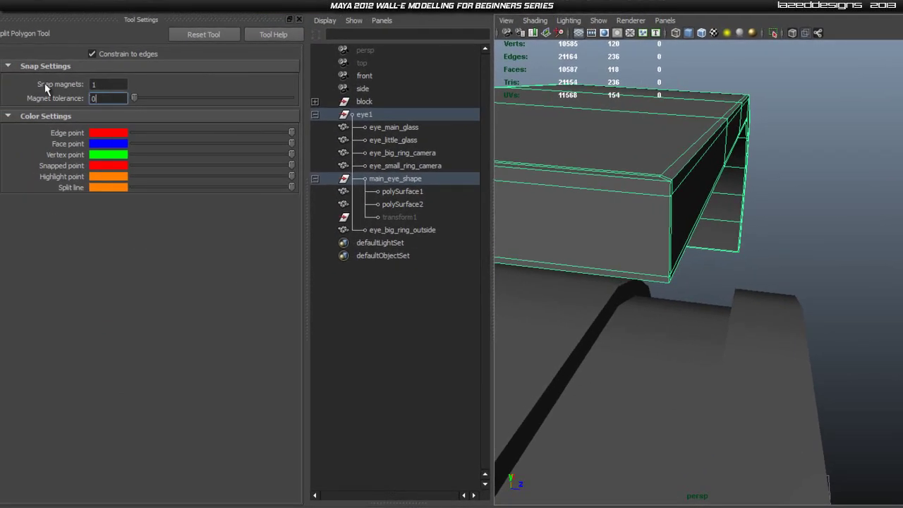
pyautogui.keyDown('alt'); pyautogui.moveTo(669, 182); pyautogui.dragTo(673, 268); pyautogui.keyUp('alt')
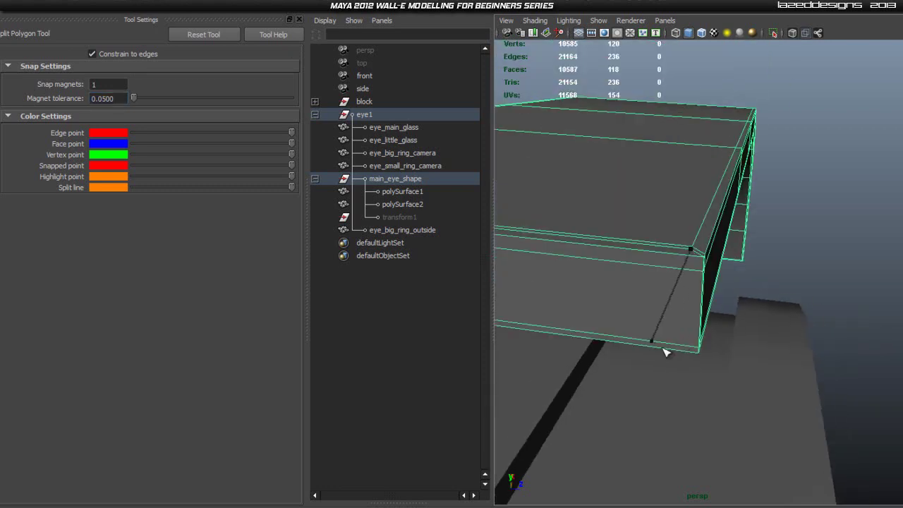
pyautogui.moveTo(672, 352); pyautogui.dragTo(691, 354)
pyautogui.press('Return')
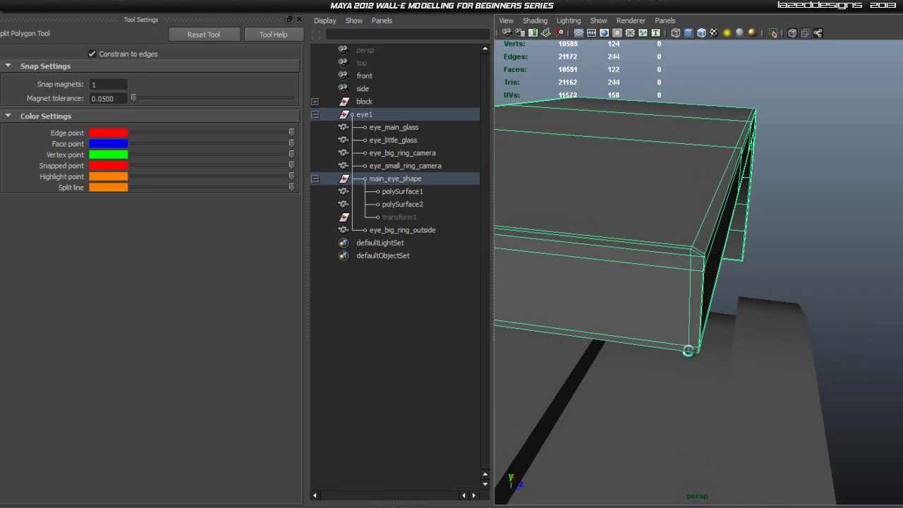
# Split the end wall's opposite side from its inset corner vertex straight down to the lower supporting edge
pyautogui.keyDown('alt'); pyautogui.moveTo(610, 293); pyautogui.dragTo(901, 326, button='middle'); pyautogui.keyUp('alt')
pyautogui.scroll(1, 659, 319)
pyautogui.scroll(-1, 659, 319)
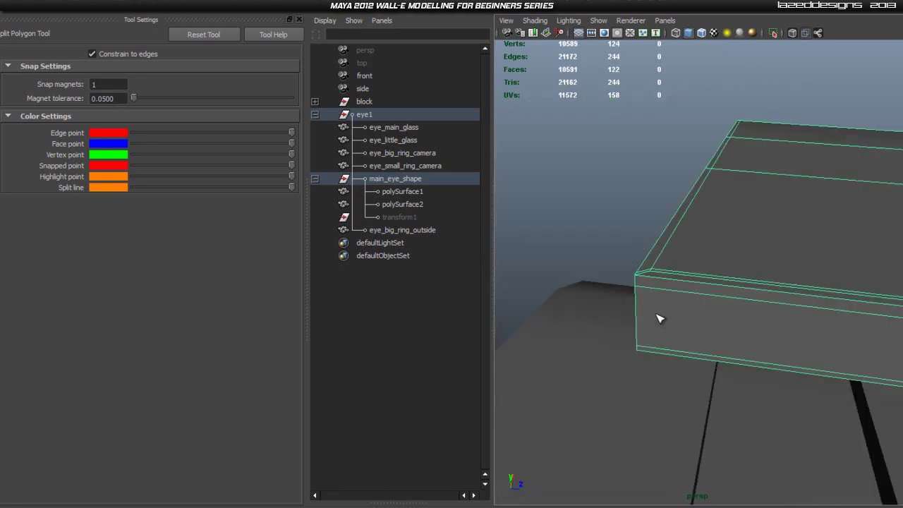
pyautogui.keyDown('alt'); pyautogui.moveTo(658, 319); pyautogui.dragTo(678, 325); pyautogui.keyUp('alt')
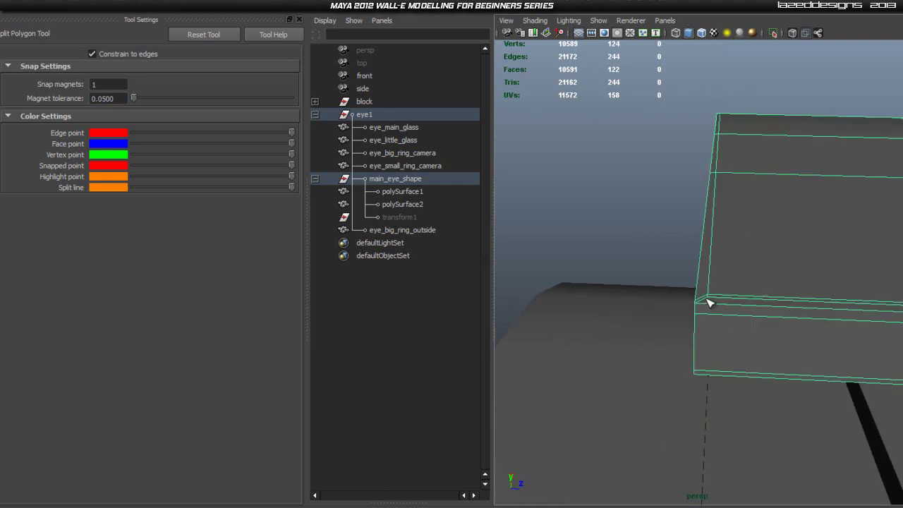
pyautogui.click(707, 297)
pyautogui.moveTo(710, 373); pyautogui.dragTo(706, 375)
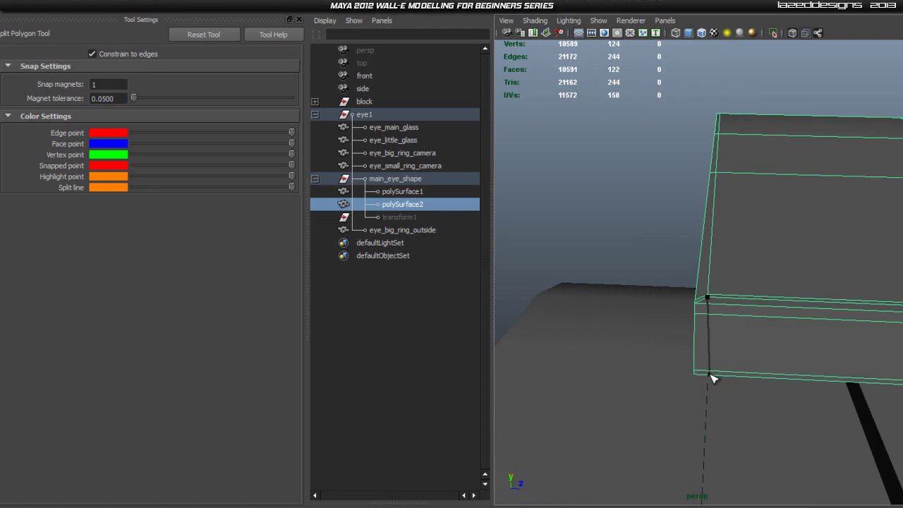
pyautogui.moveTo(712, 374); pyautogui.dragTo(709, 375)
# Continue the new cut from the lower supporting edge to the wall's bottom edge and leave the split tool
pyautogui.keyDown('alt'); pyautogui.moveTo(715, 378); pyautogui.dragTo(695, 236); pyautogui.keyUp('alt')
pyautogui.scroll(-3, 695, 237)
pyautogui.moveTo(692, 330)
pyautogui.keyDown('alt'); pyautogui.mouseDown()
pyautogui.moveTo(744, 348)
pyautogui.moveTo(736, 336)
pyautogui.moveTo(733, 348)
pyautogui.moveTo(781, 348)
pyautogui.moveTo(767, 337)
pyautogui.mouseUp(); pyautogui.keyUp('alt')
pyautogui.click(716, 387)
pyautogui.moveTo(695, 323); pyautogui.dragTo(702, 397)
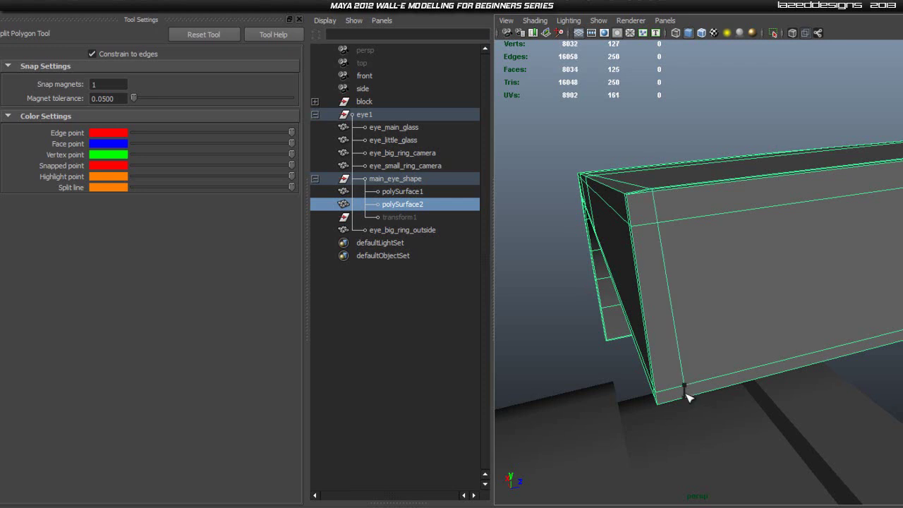
pyautogui.press('q')
# Move the cut's bottom vertex along the bottom edge toward the wall's outer corner
pyautogui.moveTo(693, 368); pyautogui.dragTo(642, 373, button='right')
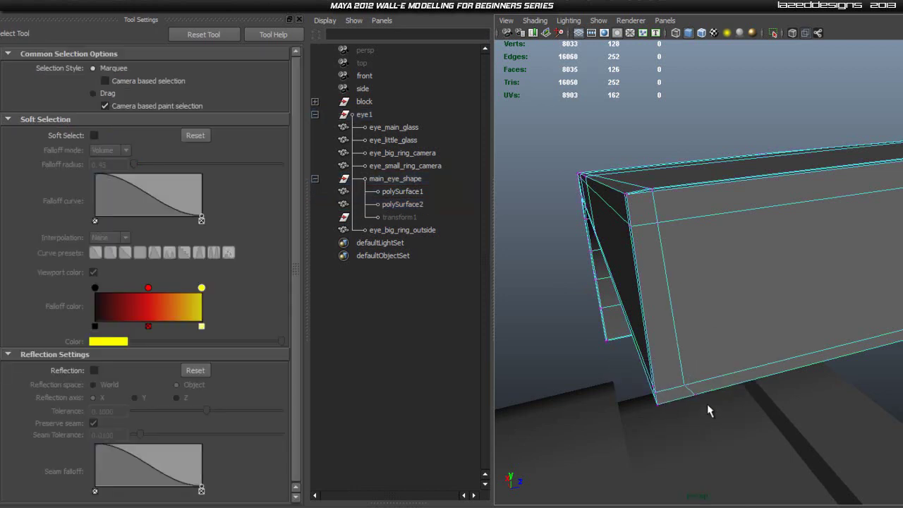
pyautogui.keyDown('alt'); pyautogui.moveTo(708, 406); pyautogui.dragTo(694, 383); pyautogui.keyUp('alt')
pyautogui.keyDown('alt'); pyautogui.moveTo(655, 270); pyautogui.dragTo(664, 335); pyautogui.keyUp('alt')
pyautogui.moveTo(647, 297); pyautogui.dragTo(607, 298, button='right')
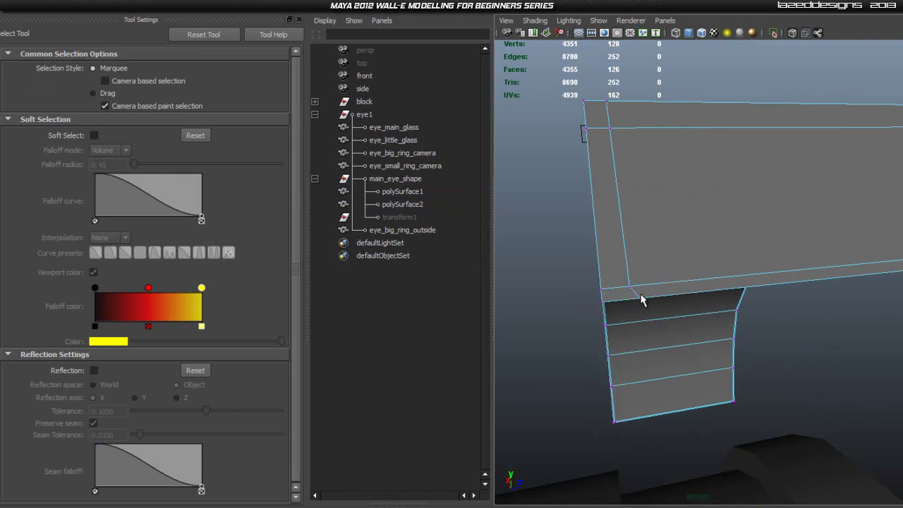
pyautogui.click(642, 303)
pyautogui.press('w')
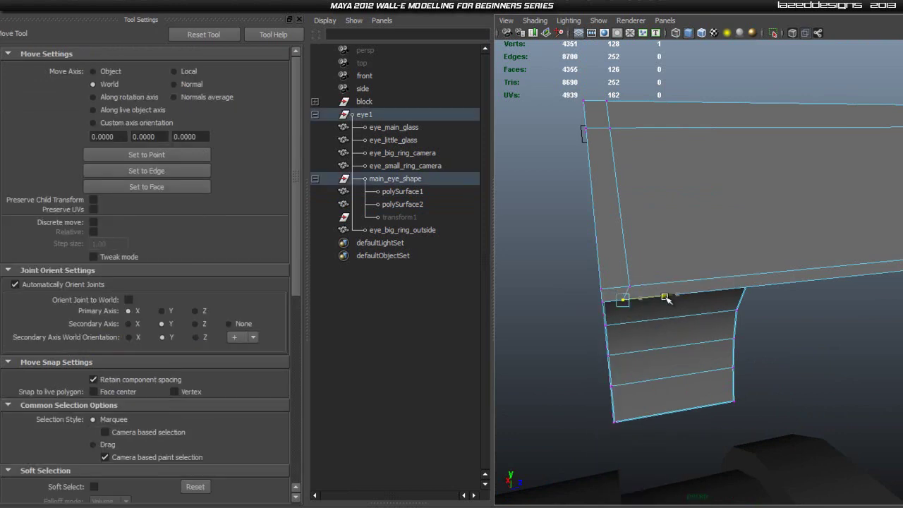
pyautogui.keyDown('alt'); pyautogui.moveTo(674, 298); pyautogui.dragTo(668, 321); pyautogui.keyUp('alt')
# Return to object mode, close the tool settings, and show the strip and main eye body with the smooth mesh preview
pyautogui.moveTo(715, 285); pyautogui.dragTo(747, 277, button='right')
pyautogui.click(825, 295)
pyautogui.keyDown('alt'); pyautogui.moveTo(814, 323); pyautogui.dragTo(674, 297); pyautogui.keyUp('alt')
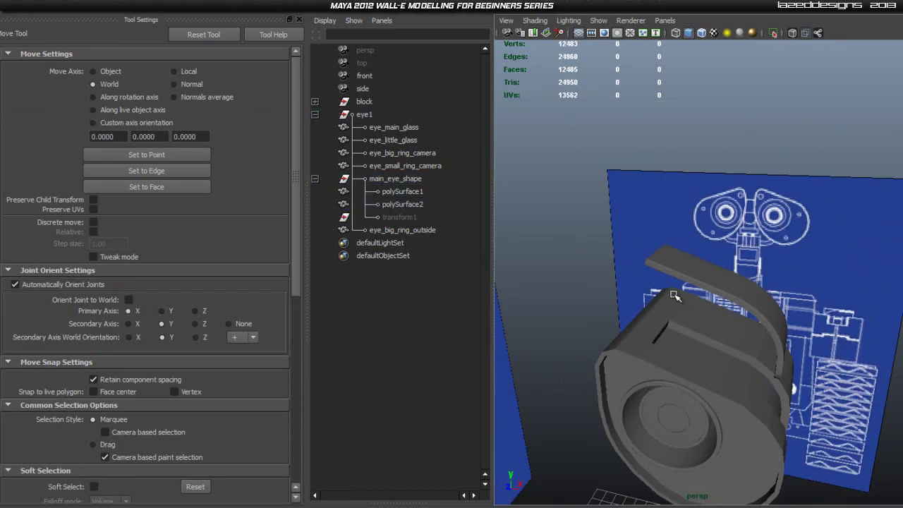
pyautogui.click(299, 20)
pyautogui.scroll(2, 633, 348)
pyautogui.keyDown('alt'); pyautogui.moveTo(633, 349); pyautogui.dragTo(613, 339); pyautogui.keyUp('alt')
pyautogui.scroll(-3, 613, 339)
pyautogui.keyDown('alt'); pyautogui.moveTo(625, 325); pyautogui.dragTo(625, 301, button='middle'); pyautogui.keyUp('alt')
pyautogui.click(533, 344)
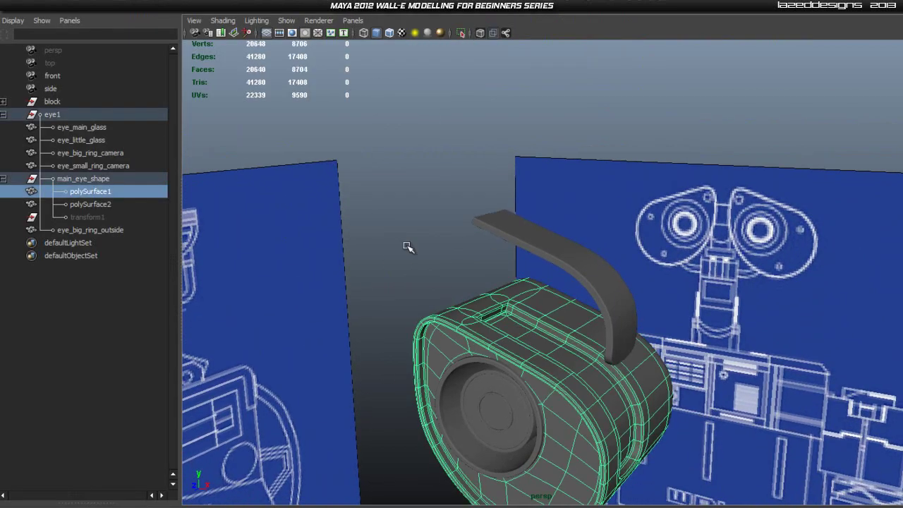
# Move the strip down into the recess of the main eye body and fine-tune its position
pyautogui.click(540, 240)
pyautogui.moveTo(554, 245); pyautogui.dragTo(554, 343)
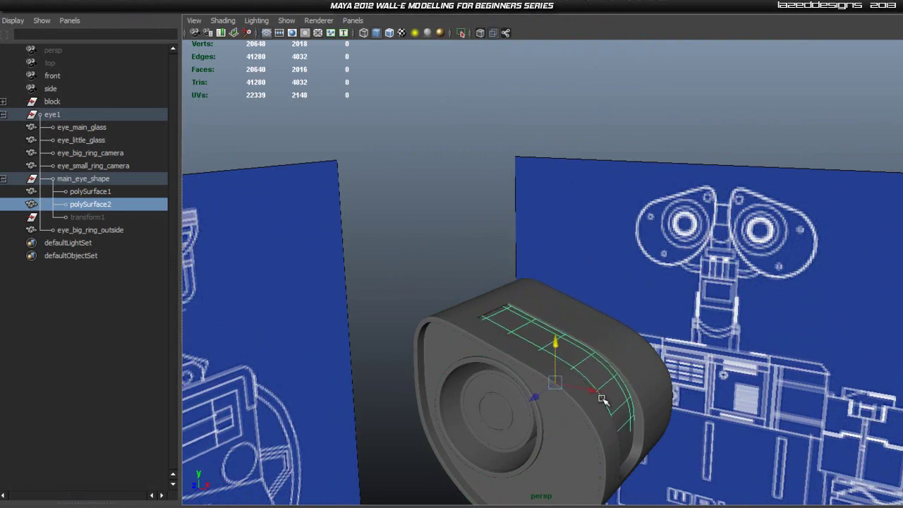
pyautogui.moveTo(601, 400); pyautogui.dragTo(561, 367)
pyautogui.moveTo(551, 323); pyautogui.dragTo(551, 329)
pyautogui.click(755, 414)
pyautogui.keyDown('alt'); pyautogui.moveTo(756, 415); pyautogui.dragTo(707, 463); pyautogui.keyUp('alt')
# Select the strip, switch to the front view framed on the eye, and turn on X-ray shading
pyautogui.click(567, 329)
pyautogui.press('space')
pyautogui.moveTo(550, 324); pyautogui.dragTo(555, 353)
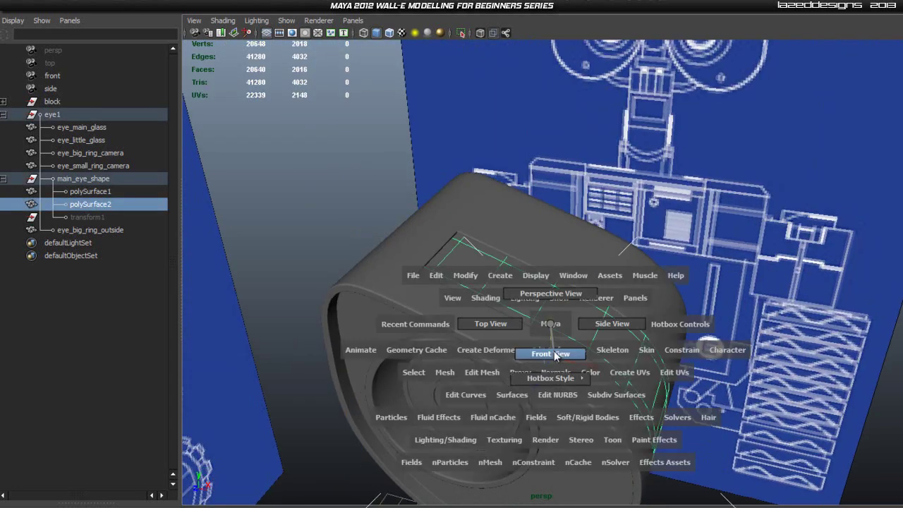
pyautogui.click(555, 353)
pyautogui.scroll(-10, 628, 361)
pyautogui.keyDown('alt'); pyautogui.moveTo(628, 361); pyautogui.dragTo(579, 297, button='middle'); pyautogui.keyUp('alt')
pyautogui.scroll(8, 574, 214)
pyautogui.click(480, 32)
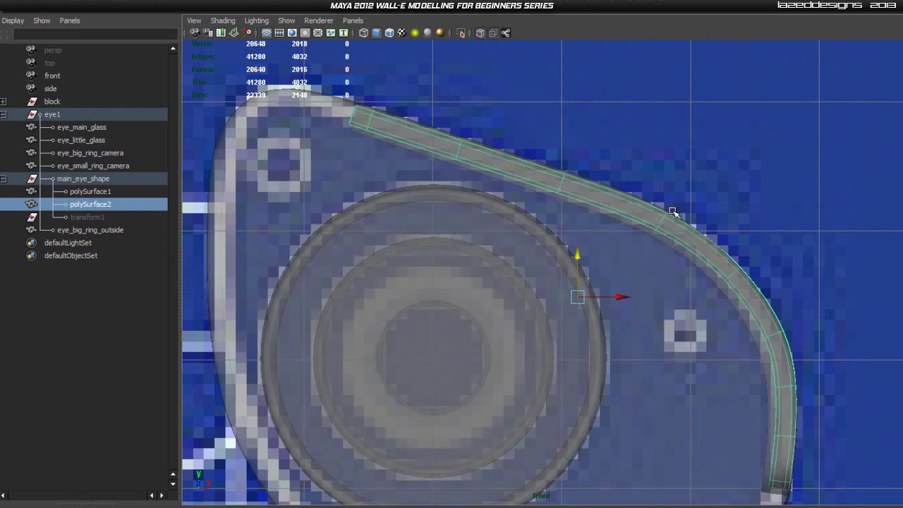
pyautogui.scroll(1, 684, 221)
pyautogui.keyDown('alt'); pyautogui.moveTo(639, 197); pyautogui.dragTo(428, 170, button='middle'); pyautogui.keyUp('alt')
pyautogui.moveTo(557, 241)
pyautogui.keyDown('alt'); pyautogui.mouseDown(button='middle')
pyautogui.moveTo(533, 211)
pyautogui.moveTo(513, 108)
pyautogui.mouseUp(button='middle'); pyautogui.keyUp('alt')
pyautogui.moveTo(546, 233); pyautogui.dragTo(499, 235, button='right')
pyautogui.scroll(2, 621, 389)
pyautogui.scroll(1, 611, 398)
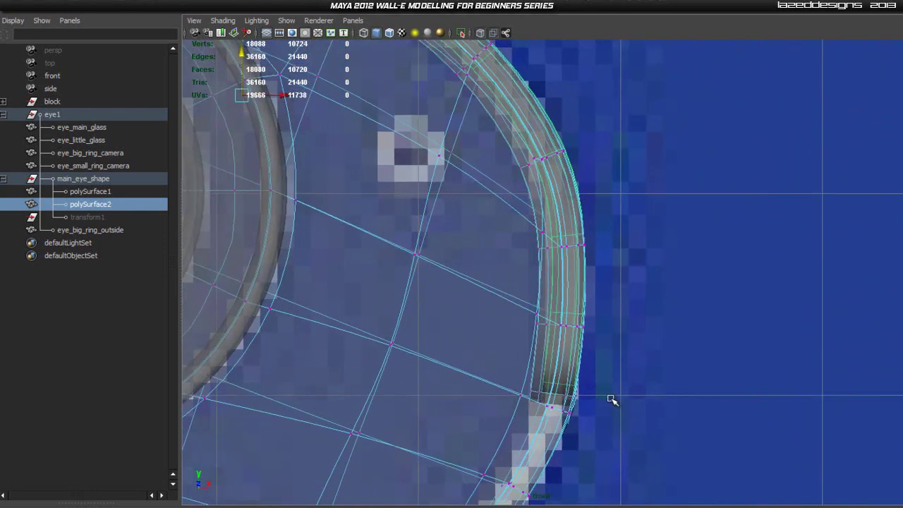
pyautogui.click(655, 343)
pyautogui.click(584, 272)
pyautogui.moveTo(568, 258); pyautogui.dragTo(518, 255, button='right')
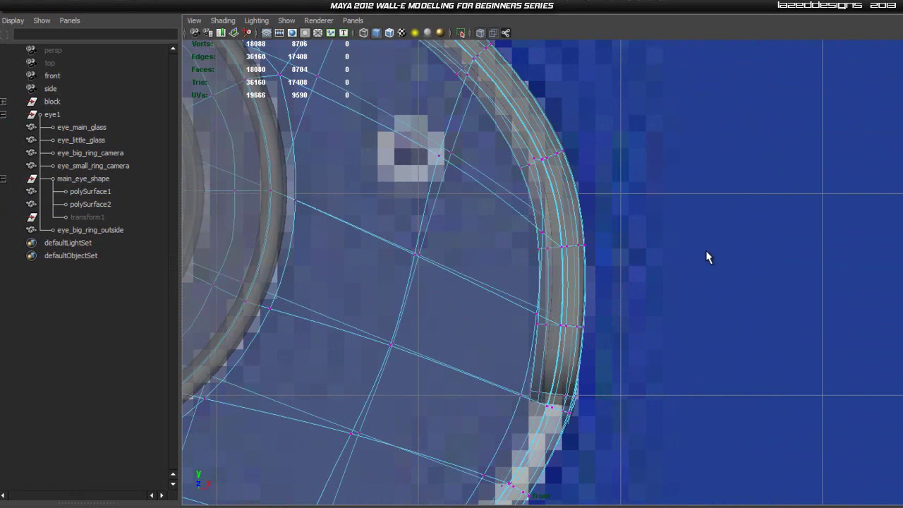
pyautogui.moveTo(576, 207); pyautogui.dragTo(649, 195, button='right')
pyautogui.click(682, 199)
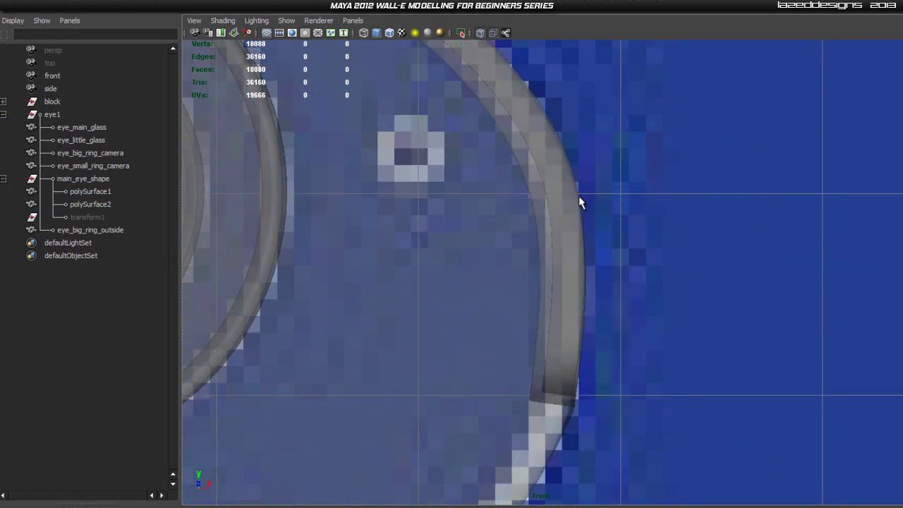
pyautogui.click(578, 196)
pyautogui.click(596, 197)
# Select the recess strip polySurface2, switch it to vertex mode, and return to the front view
pyautogui.click(100, 174)
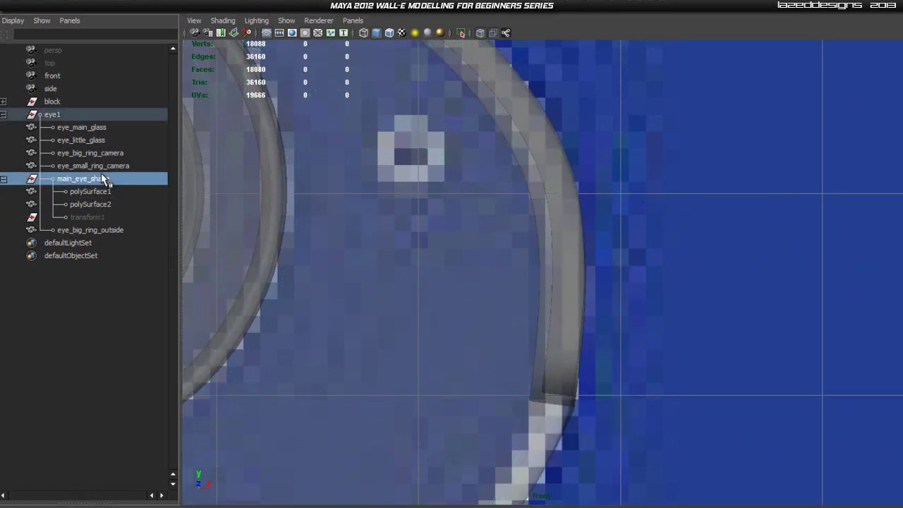
pyautogui.click(100, 202)
pyautogui.press('space')
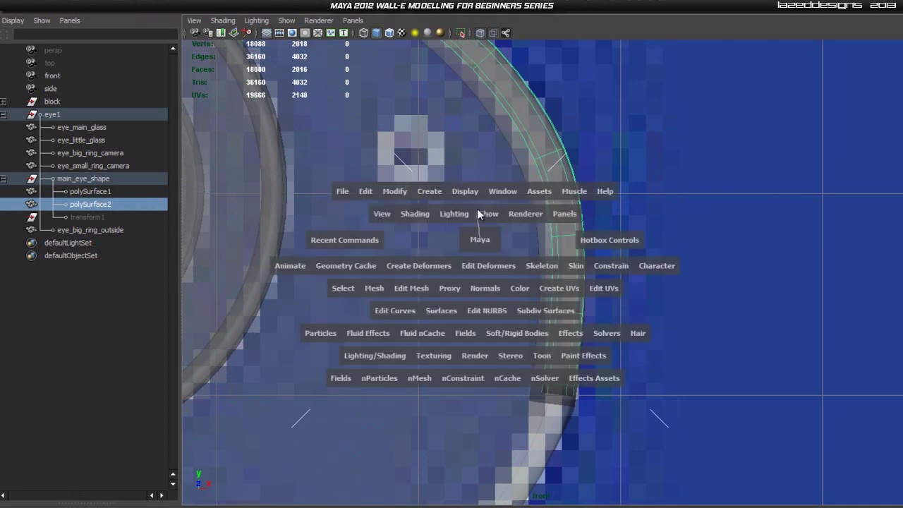
pyautogui.moveTo(477, 208); pyautogui.dragTo(478, 203)
pyautogui.keyDown('alt'); pyautogui.moveTo(730, 273); pyautogui.dragTo(586, 344); pyautogui.keyUp('alt')
pyautogui.moveTo(609, 368); pyautogui.dragTo(551, 363, button='right')
pyautogui.press('space')
pyautogui.moveTo(616, 352); pyautogui.dragTo(657, 355)
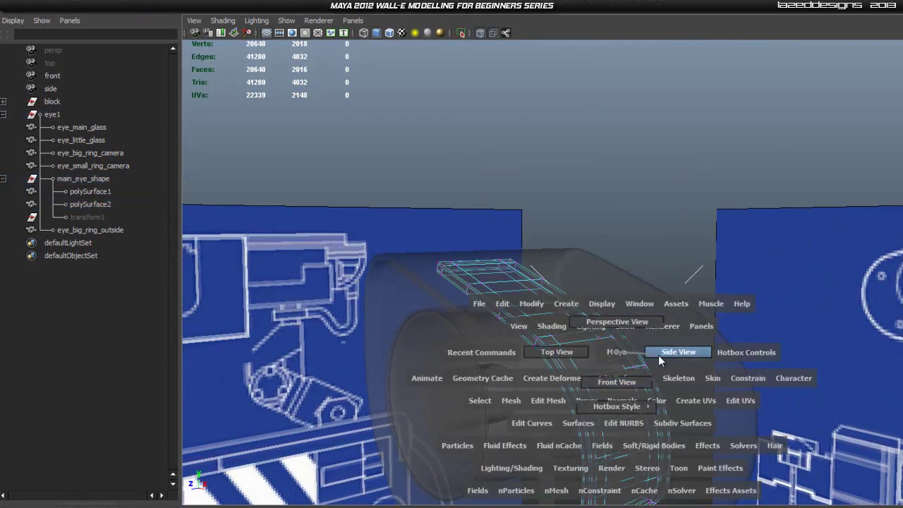
pyautogui.click(657, 360)
# Select the vertices at the strip's lower end and nudge them slightly outward within the recess
pyautogui.scroll(1, 598, 393)
pyautogui.keyDown('alt'); pyautogui.moveTo(621, 380); pyautogui.dragTo(616, 325, button='middle'); pyautogui.keyUp('alt')
pyautogui.scroll(2, 574, 340)
pyautogui.moveTo(442, 398); pyautogui.dragTo(444, 397)
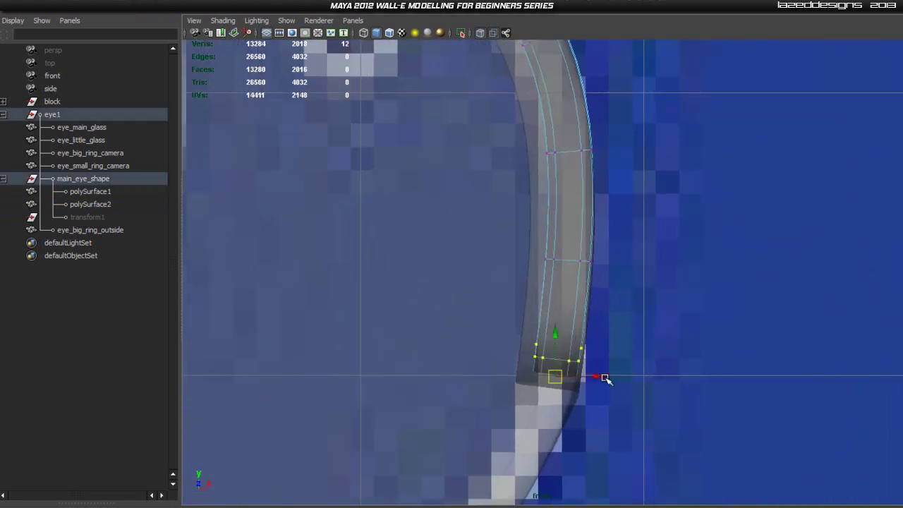
pyautogui.moveTo(597, 377)
pyautogui.mouseDown()
pyautogui.moveTo(570, 378)
pyautogui.moveTo(599, 380)
pyautogui.mouseUp()
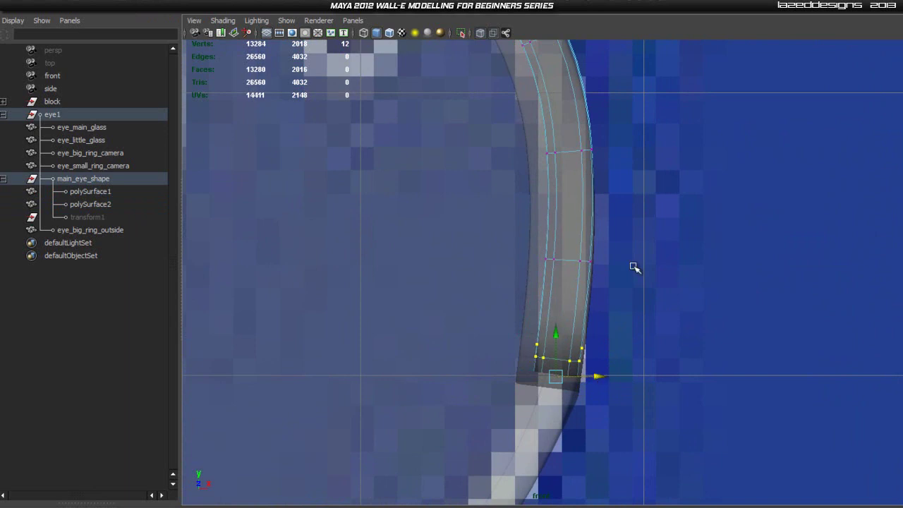
pyautogui.click(634, 267)
# Adjust the vertex rows along the strip's lower side curve to follow the outer contour of the eye body
pyautogui.scroll(1, 646, 260)
pyautogui.keyDown('alt'); pyautogui.moveTo(646, 260); pyautogui.dragTo(639, 294, button='middle'); pyautogui.keyUp('alt')
pyautogui.moveTo(524, 277); pyautogui.dragTo(605, 295)
pyautogui.keyDown('alt'); pyautogui.moveTo(631, 182); pyautogui.dragTo(613, 259, button='middle'); pyautogui.keyUp('alt')
pyautogui.moveTo(628, 198); pyautogui.dragTo(437, 247)
pyautogui.moveTo(586, 236)
pyautogui.mouseDown()
pyautogui.moveTo(572, 237)
pyautogui.moveTo(590, 240)
pyautogui.mouseUp()
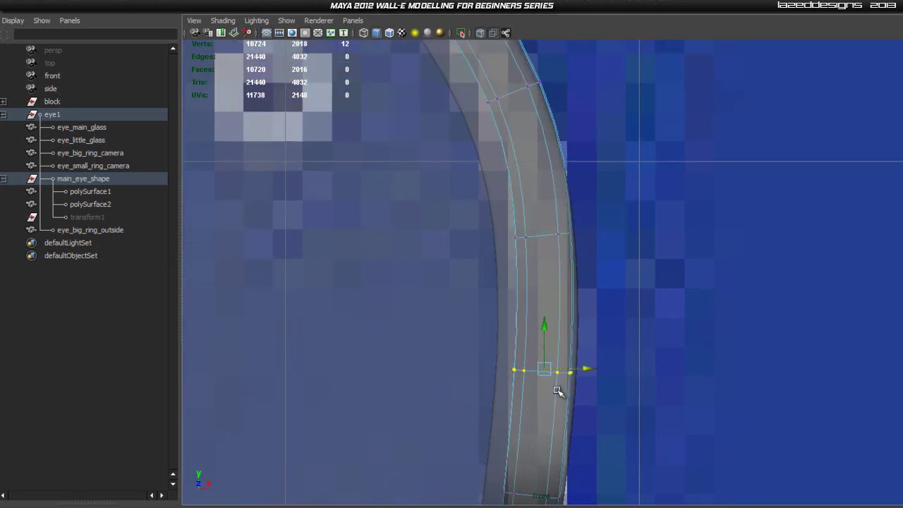
pyautogui.moveTo(589, 369); pyautogui.dragTo(589, 368)
pyautogui.keyDown('alt'); pyautogui.moveTo(618, 159); pyautogui.dragTo(623, 263, button='middle'); pyautogui.keyUp('alt')
pyautogui.moveTo(614, 272)
pyautogui.mouseDown()
pyautogui.moveTo(582, 276)
pyautogui.moveTo(602, 280)
pyautogui.mouseUp()
# Shift the vertex rows around the strip's upper bend to line up with the eye body's outer curve
pyautogui.keyDown('alt'); pyautogui.moveTo(538, 170); pyautogui.dragTo(657, 341, button='middle'); pyautogui.keyUp('alt')
pyautogui.moveTo(629, 238); pyautogui.dragTo(528, 322)
pyautogui.moveTo(611, 267); pyautogui.dragTo(601, 274)
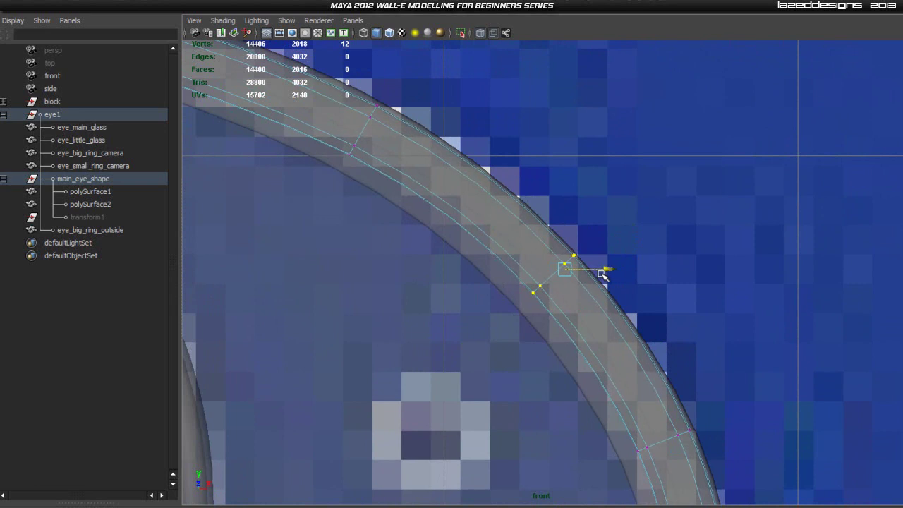
pyautogui.keyDown('alt'); pyautogui.moveTo(459, 151); pyautogui.dragTo(617, 314, button='middle'); pyautogui.keyUp('alt')
pyautogui.moveTo(590, 229); pyautogui.dragTo(471, 337)
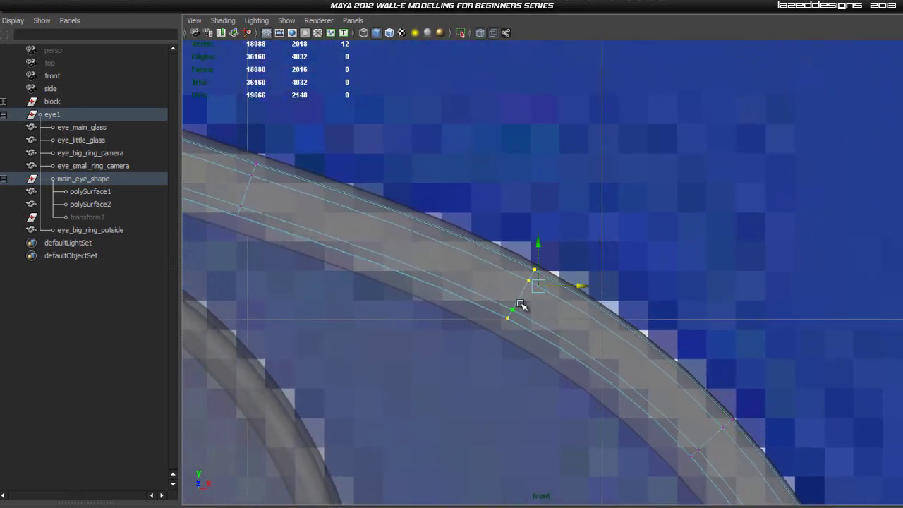
pyautogui.moveTo(540, 285); pyautogui.dragTo(542, 282)
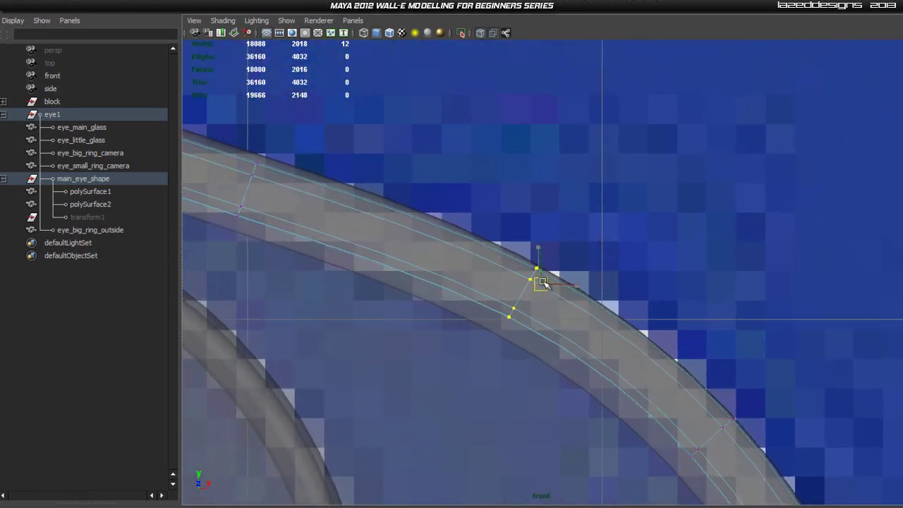
# Nudge the vertex rows along the strip's straight sloping section up toward the outer edge of the eye body
pyautogui.keyDown('alt'); pyautogui.moveTo(395, 195); pyautogui.dragTo(640, 305, button='middle'); pyautogui.keyUp('alt')
pyautogui.moveTo(435, 334); pyautogui.dragTo(433, 335)
pyautogui.moveTo(490, 297); pyautogui.dragTo(492, 291)
pyautogui.keyDown('alt'); pyautogui.moveTo(392, 245); pyautogui.dragTo(649, 340, button='middle'); pyautogui.keyUp('alt')
pyautogui.moveTo(518, 232); pyautogui.dragTo(472, 297)
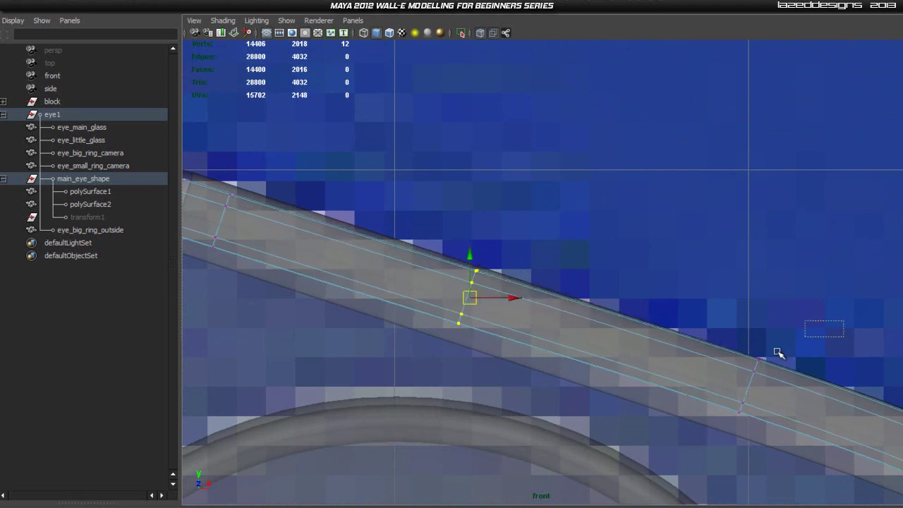
pyautogui.moveTo(747, 381); pyautogui.dragTo(748, 380)
pyautogui.keyDown('alt'); pyautogui.moveTo(461, 237); pyautogui.dragTo(574, 293, button='middle'); pyautogui.keyUp('alt')
pyautogui.moveTo(600, 309); pyautogui.dragTo(550, 386)
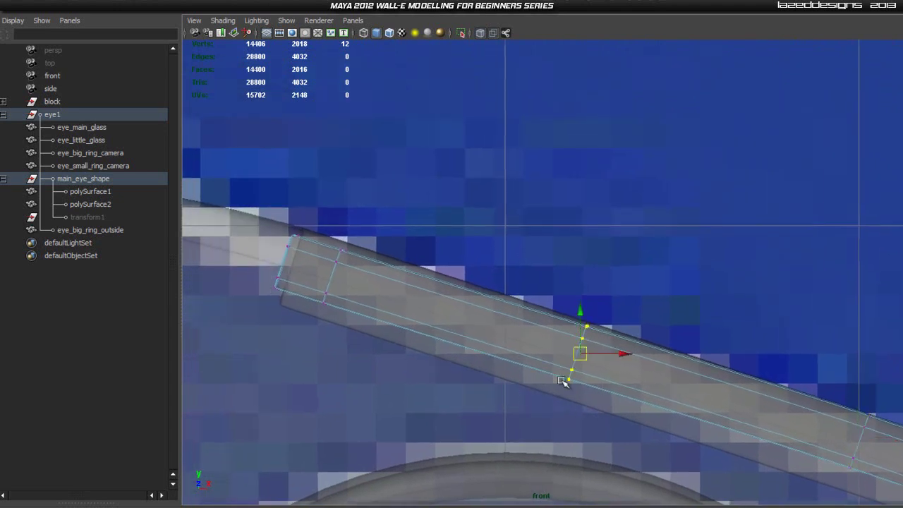
pyautogui.moveTo(579, 348); pyautogui.dragTo(579, 345)
# Move the vertices at the strip's upper end inward from the recess end and up toward the outer edge
pyautogui.keyDown('alt'); pyautogui.moveTo(446, 240); pyautogui.dragTo(575, 306, button='middle'); pyautogui.keyUp('alt')
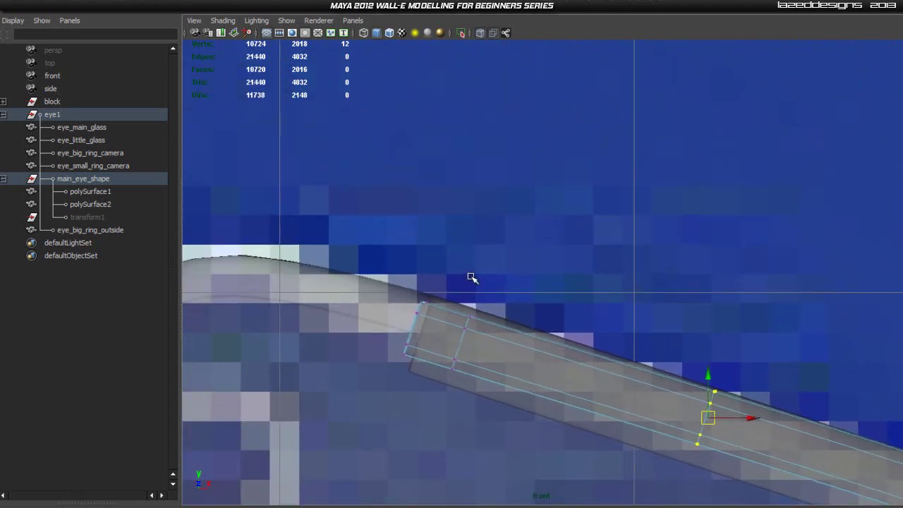
pyautogui.moveTo(494, 291); pyautogui.dragTo(384, 371)
pyautogui.moveTo(418, 329); pyautogui.dragTo(435, 318)
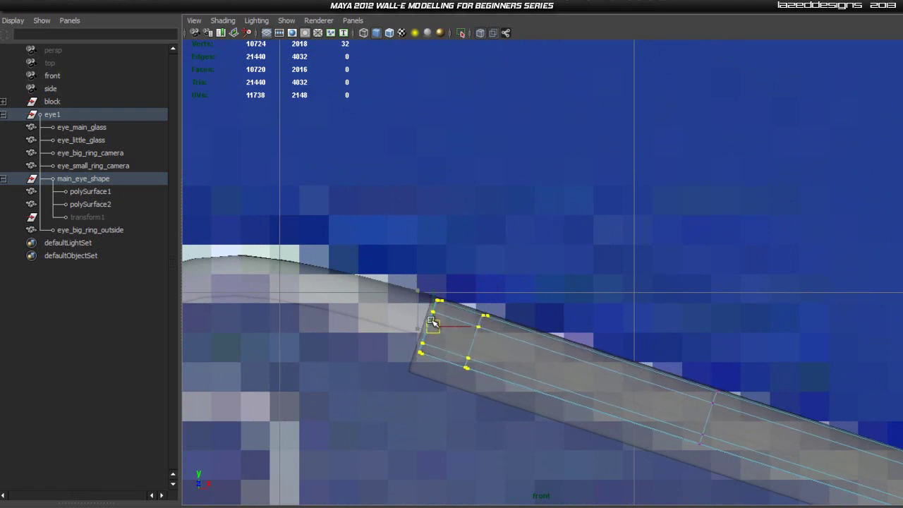
pyautogui.scroll(2, 397, 328)
pyautogui.keyDown('alt'); pyautogui.moveTo(423, 328); pyautogui.dragTo(464, 329, button='middle'); pyautogui.keyUp('alt')
pyautogui.scroll(2, 451, 352)
pyautogui.moveTo(430, 349); pyautogui.dragTo(475, 327)
# Return to the perspective view in object mode and turn off X-ray shading
pyautogui.press('space')
pyautogui.scroll(-5, 674, 387)
pyautogui.rightClick(681, 380)
pyautogui.moveTo(683, 381); pyautogui.dragTo(690, 351, button='right')
pyautogui.click(703, 324)
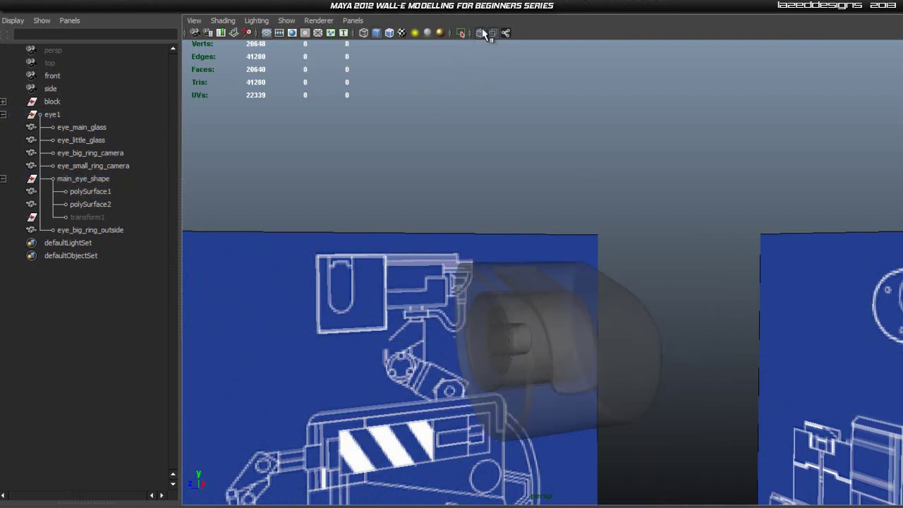
pyautogui.click(482, 34)
pyautogui.scroll(4, 706, 264)
pyautogui.moveTo(706, 265)
pyautogui.keyDown('alt'); pyautogui.mouseDown()
pyautogui.moveTo(565, 320)
pyautogui.moveTo(645, 346)
pyautogui.moveTo(740, 310)
pyautogui.moveTo(719, 367)
pyautogui.moveTo(687, 310)
pyautogui.moveTo(643, 307)
pyautogui.moveTo(574, 282)
pyautogui.moveTo(545, 297)
pyautogui.moveTo(590, 359)
pyautogui.mouseUp(); pyautogui.keyUp('alt')
pyautogui.click(592, 359)
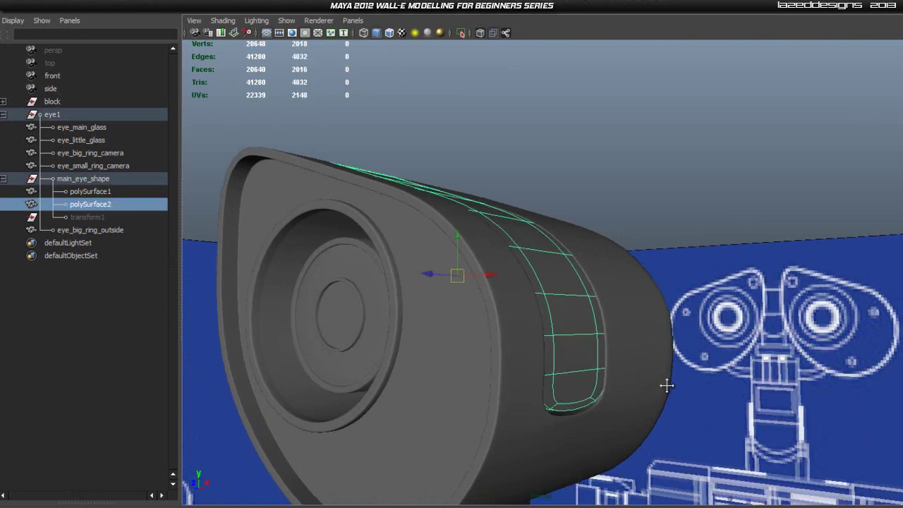
pyautogui.keyDown('alt'); pyautogui.moveTo(684, 399); pyautogui.dragTo(649, 363, button='middle'); pyautogui.keyUp('alt')
pyautogui.scroll(4, 532, 366)
pyautogui.keyDown('alt'); pyautogui.moveTo(583, 377); pyautogui.dragTo(539, 367); pyautogui.keyUp('alt')
pyautogui.moveTo(538, 367); pyautogui.dragTo(474, 369, button='right')
pyautogui.scroll(-2, 550, 416)
pyautogui.keyDown('alt'); pyautogui.moveTo(565, 424); pyautogui.dragTo(552, 422); pyautogui.keyUp('alt')
pyautogui.moveTo(414, 358); pyautogui.dragTo(700, 420)
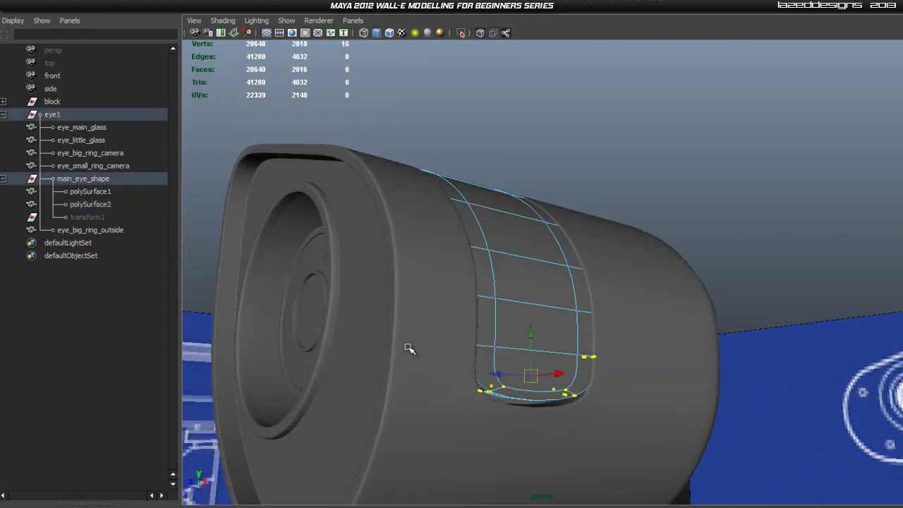
pyautogui.click(766, 437)
pyautogui.click(461, 386)
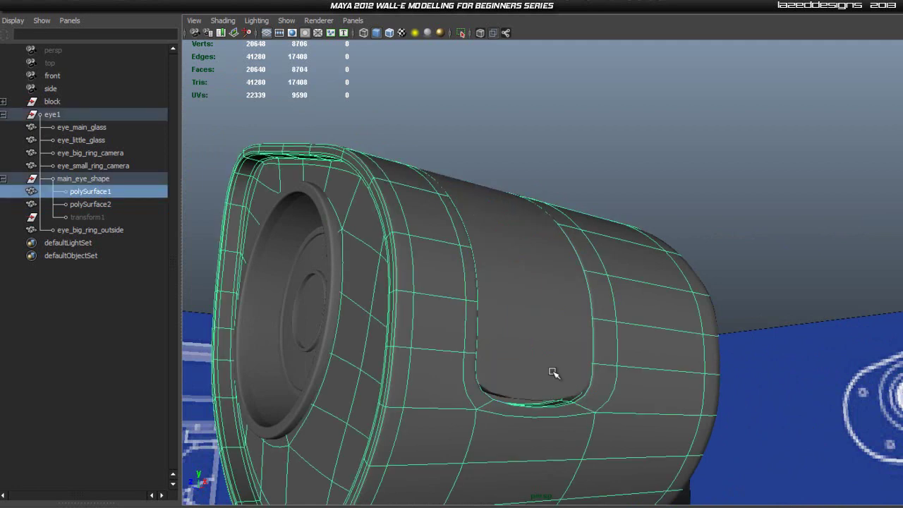
# Select the strip's bottom-end vertices and adjust their height to fit the lower end of the recess
pyautogui.click(523, 368)
pyautogui.moveTo(532, 366); pyautogui.dragTo(475, 367, button='right')
pyautogui.keyDown('alt'); pyautogui.moveTo(546, 409); pyautogui.dragTo(576, 410); pyautogui.keyUp('alt')
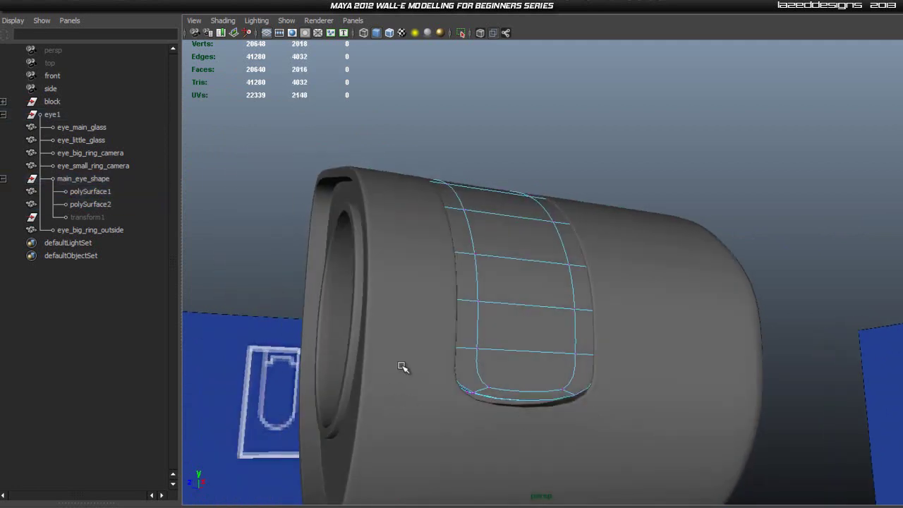
pyautogui.moveTo(730, 457); pyautogui.dragTo(732, 457)
pyautogui.scroll(2, 508, 419)
pyautogui.keyDown('alt'); pyautogui.moveTo(619, 436); pyautogui.dragTo(649, 439); pyautogui.keyUp('alt')
pyautogui.scroll(2, 632, 438)
pyautogui.keyDown('alt'); pyautogui.moveTo(621, 415); pyautogui.dragTo(599, 326, button='middle'); pyautogui.keyUp('alt')
pyautogui.click(500, 355)
pyautogui.hotkey('ctrl', 'z')
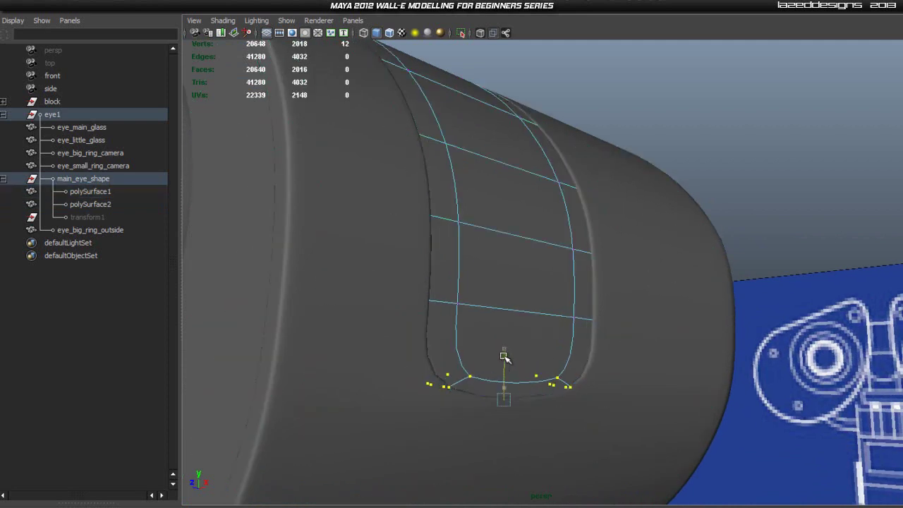
# Check the fit at the strip's upper end, return to object mode, and clear the selection
pyautogui.keyDown('alt'); pyautogui.moveTo(714, 338); pyautogui.dragTo(536, 292); pyautogui.keyUp('alt')
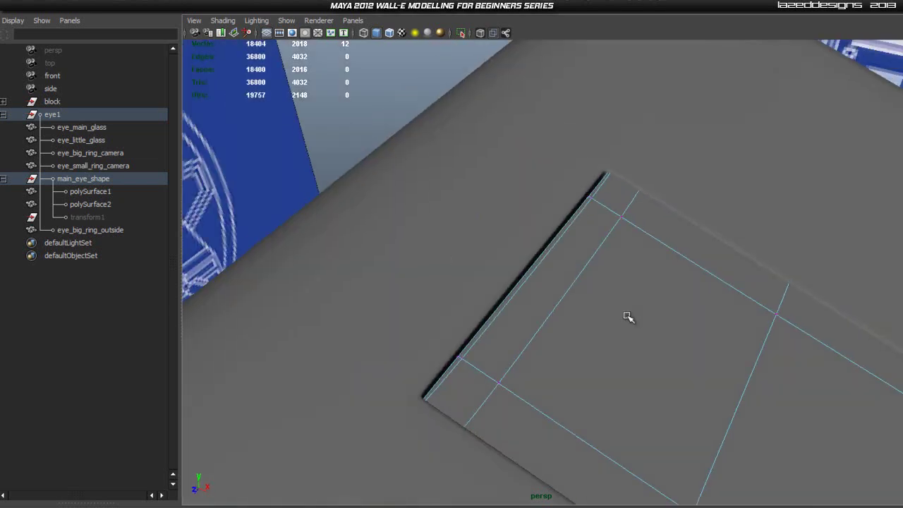
pyautogui.click(632, 316)
pyautogui.moveTo(630, 317); pyautogui.dragTo(674, 299, button='right')
pyautogui.click(339, 117)
pyautogui.scroll(-3, 417, 238)
pyautogui.keyDown('alt'); pyautogui.moveTo(419, 239); pyautogui.dragTo(468, 236); pyautogui.keyUp('alt')
# Select the whole strip and adjust its height in the recess, checking the fit from several angles
pyautogui.click(454, 210)
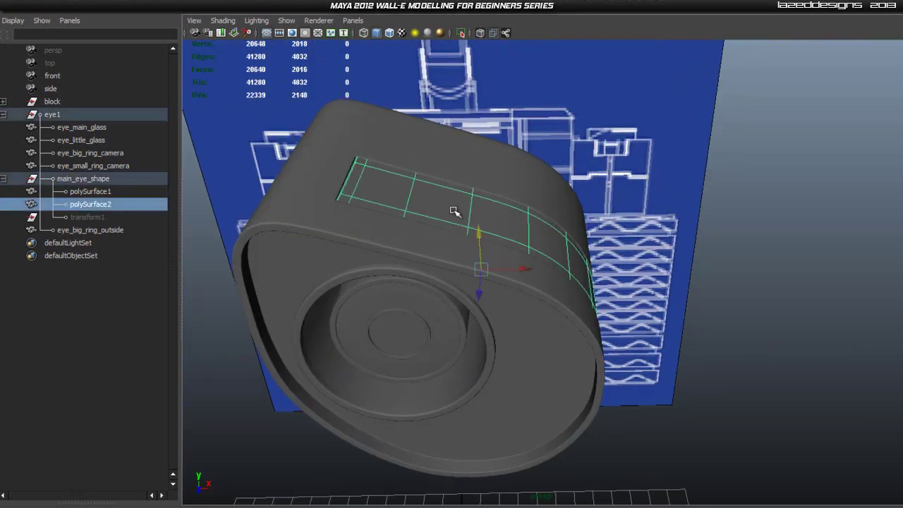
pyautogui.keyDown('alt'); pyautogui.moveTo(454, 210); pyautogui.dragTo(481, 250, button='middle'); pyautogui.keyUp('alt')
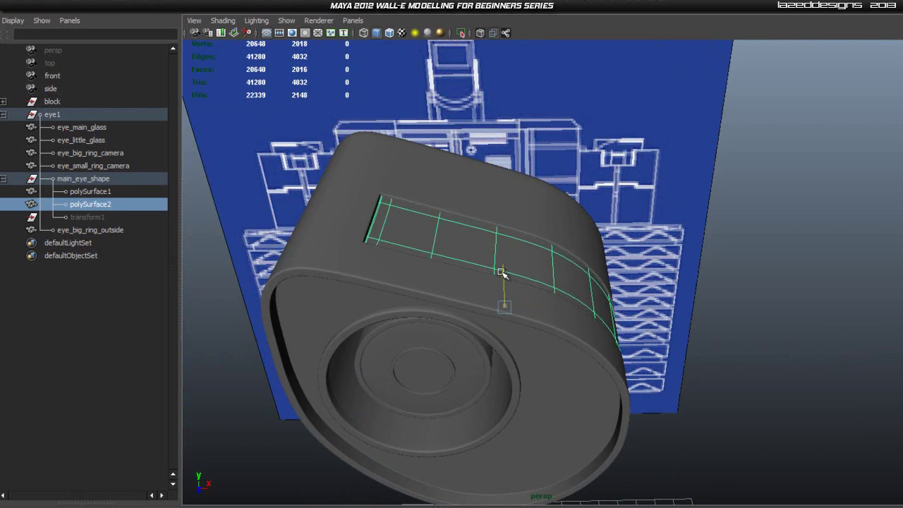
pyautogui.click(733, 335)
pyautogui.keyDown('alt'); pyautogui.moveTo(734, 336); pyautogui.dragTo(702, 330); pyautogui.keyUp('alt')
pyautogui.click(574, 349)
pyautogui.keyDown('alt'); pyautogui.moveTo(574, 348); pyautogui.dragTo(670, 366); pyautogui.keyUp('alt')
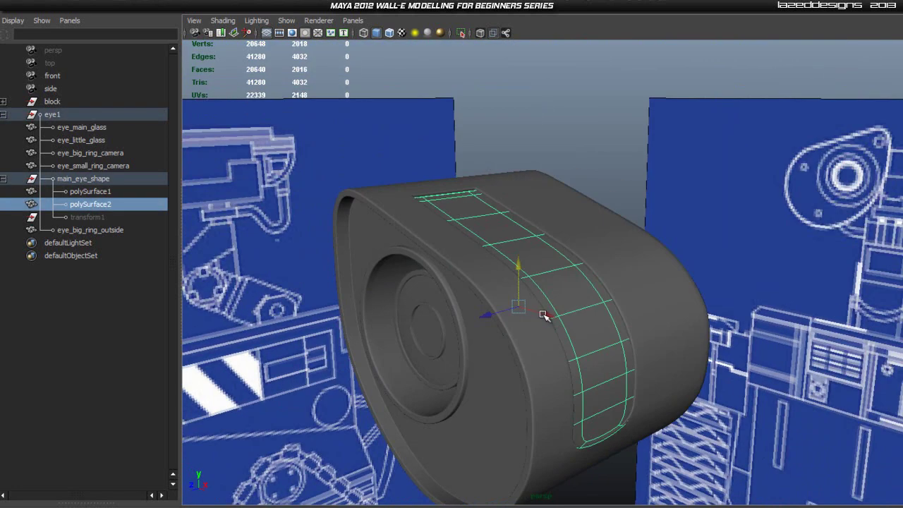
pyautogui.click(668, 386)
pyautogui.keyDown('alt'); pyautogui.moveTo(722, 418); pyautogui.dragTo(664, 404); pyautogui.keyUp('alt')
pyautogui.click(767, 398)
# Fine-tune the strip's sideways position along X and check its fit at both ends of the recess
pyautogui.keyDown('alt'); pyautogui.moveTo(734, 403); pyautogui.dragTo(322, 291); pyautogui.keyUp('alt')
pyautogui.scroll(3, 487, 329)
pyautogui.scroll(3, 481, 324)
pyautogui.keyDown('alt'); pyautogui.moveTo(655, 379); pyautogui.dragTo(614, 360, button='right'); pyautogui.keyUp('alt')
pyautogui.keyDown('alt'); pyautogui.moveTo(613, 360); pyautogui.dragTo(634, 318, button='middle'); pyautogui.keyUp('alt')
pyautogui.keyDown('alt'); pyautogui.moveTo(634, 317); pyautogui.dragTo(508, 294); pyautogui.keyUp('alt')
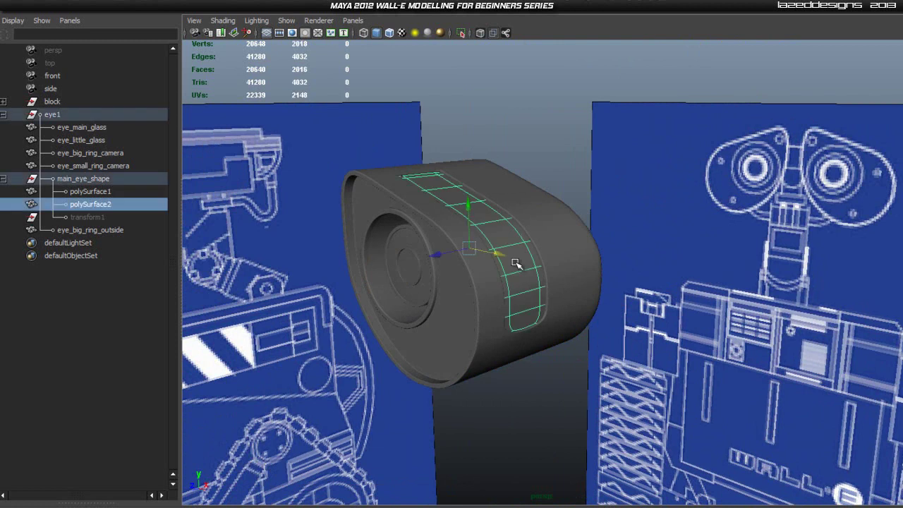
pyautogui.click(516, 264)
pyautogui.keyDown('alt'); pyautogui.moveTo(360, 248); pyautogui.dragTo(439, 286); pyautogui.keyUp('alt')
pyautogui.scroll(5, 334, 241)
pyautogui.keyDown('alt'); pyautogui.moveTo(352, 256); pyautogui.dragTo(447, 293, button='middle'); pyautogui.keyUp('alt')
pyautogui.scroll(2, 381, 260)
pyautogui.scroll(-2, 408, 252)
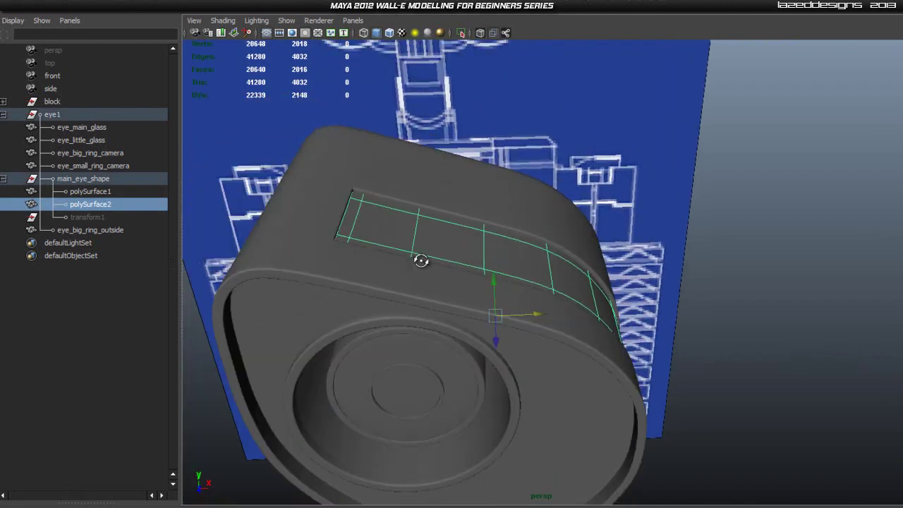
pyautogui.keyDown('alt'); pyautogui.moveTo(409, 254); pyautogui.dragTo(386, 255); pyautogui.keyUp('alt')
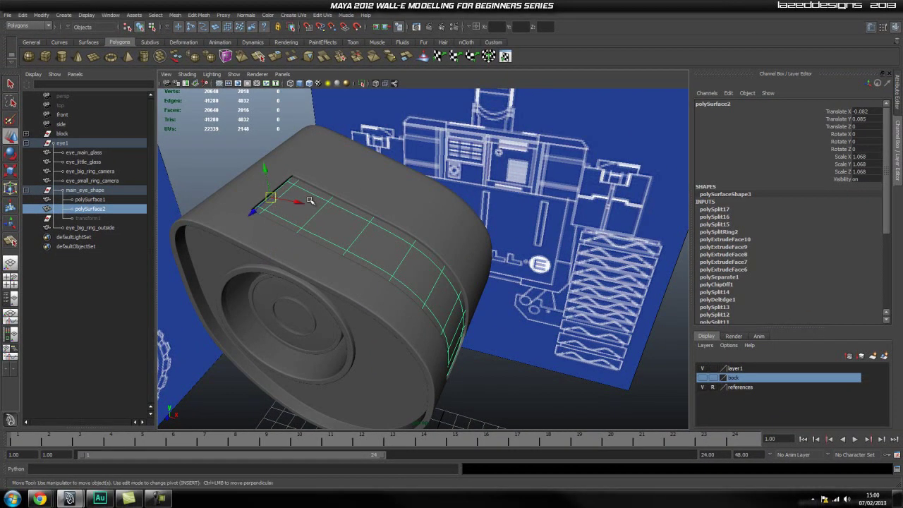
# Try rotating the strip about its upper end around Z, undo the rotation, and deselect the strip
pyautogui.press('e')
pyautogui.keyDown('alt'); pyautogui.moveTo(328, 227); pyautogui.dragTo(432, 268); pyautogui.keyUp('alt')
pyautogui.keyDown('alt'); pyautogui.moveTo(449, 245); pyautogui.dragTo(383, 199); pyautogui.keyUp('alt')
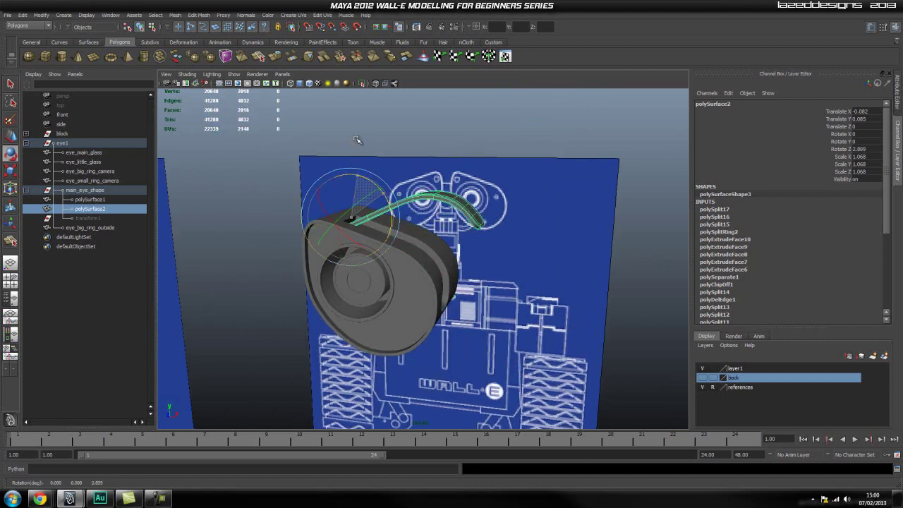
pyautogui.keyDown('alt'); pyautogui.moveTo(546, 278); pyautogui.dragTo(476, 305); pyautogui.keyUp('alt')
pyautogui.hotkey('ctrl', 'z')
pyautogui.click(500, 301)
pyautogui.keyDown('alt'); pyautogui.moveTo(357, 284); pyautogui.dragTo(483, 280); pyautogui.keyUp('alt')
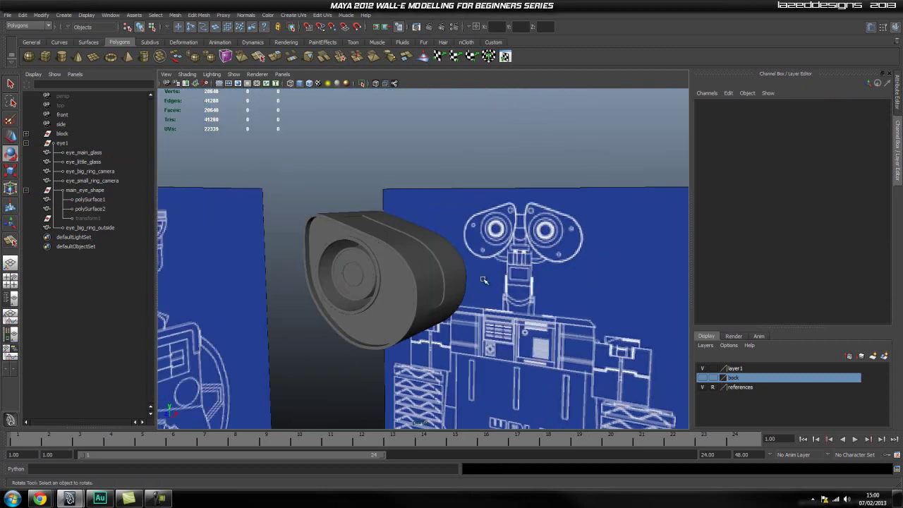